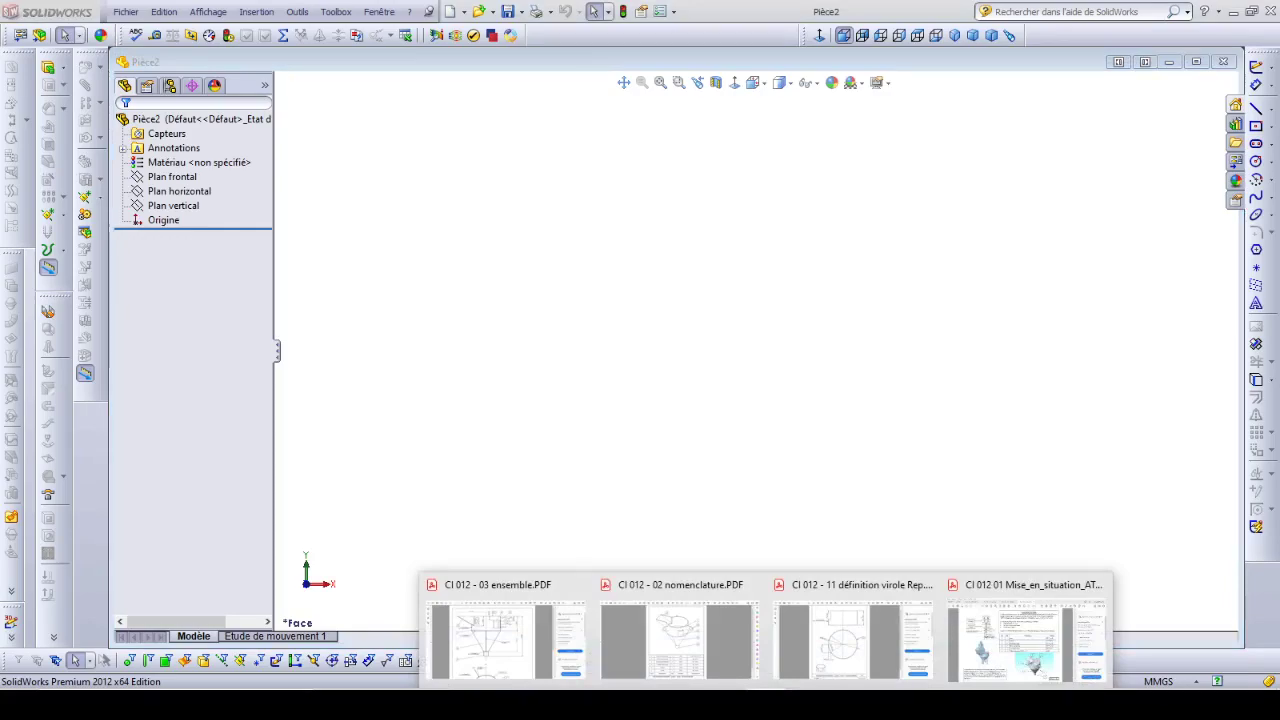
Examine the dimensions in the CI 012 - 03 ensemble drawing and the parts table in the CI 012 01 Mise_en_situation PDF.
click(505, 630)
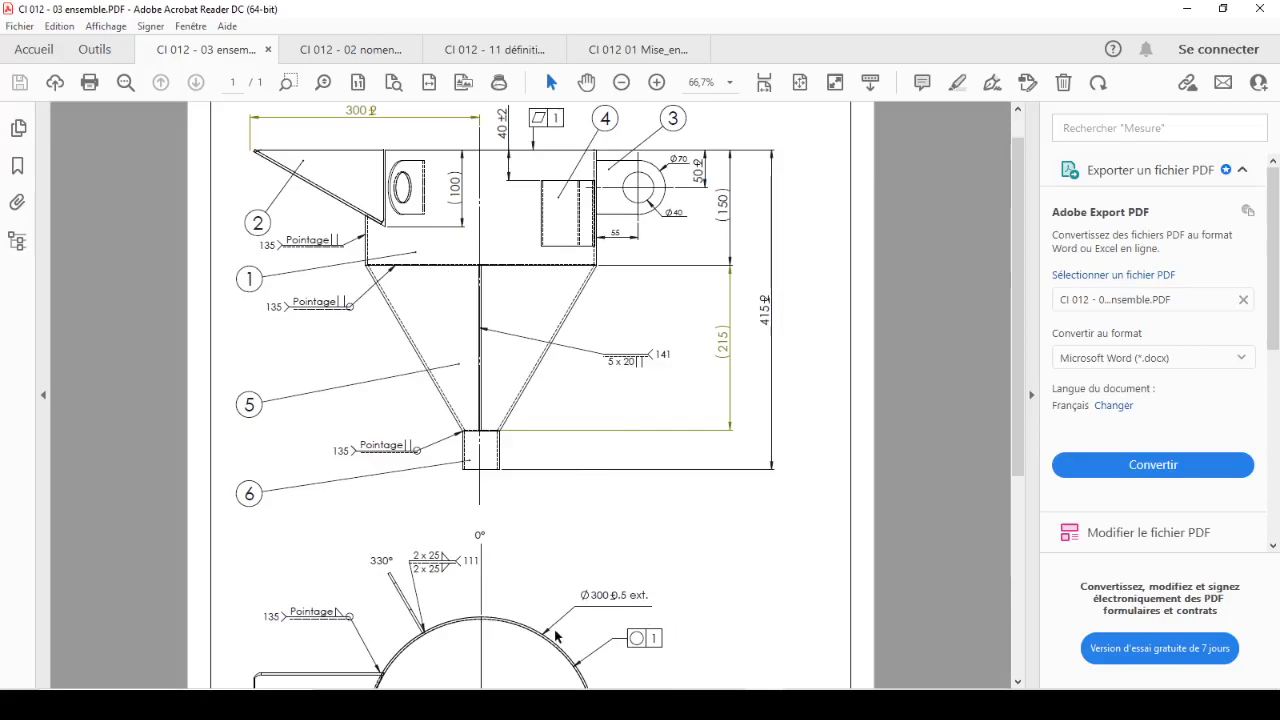
scroll(555, 620, down, 3)
mouse_move(765, 705)
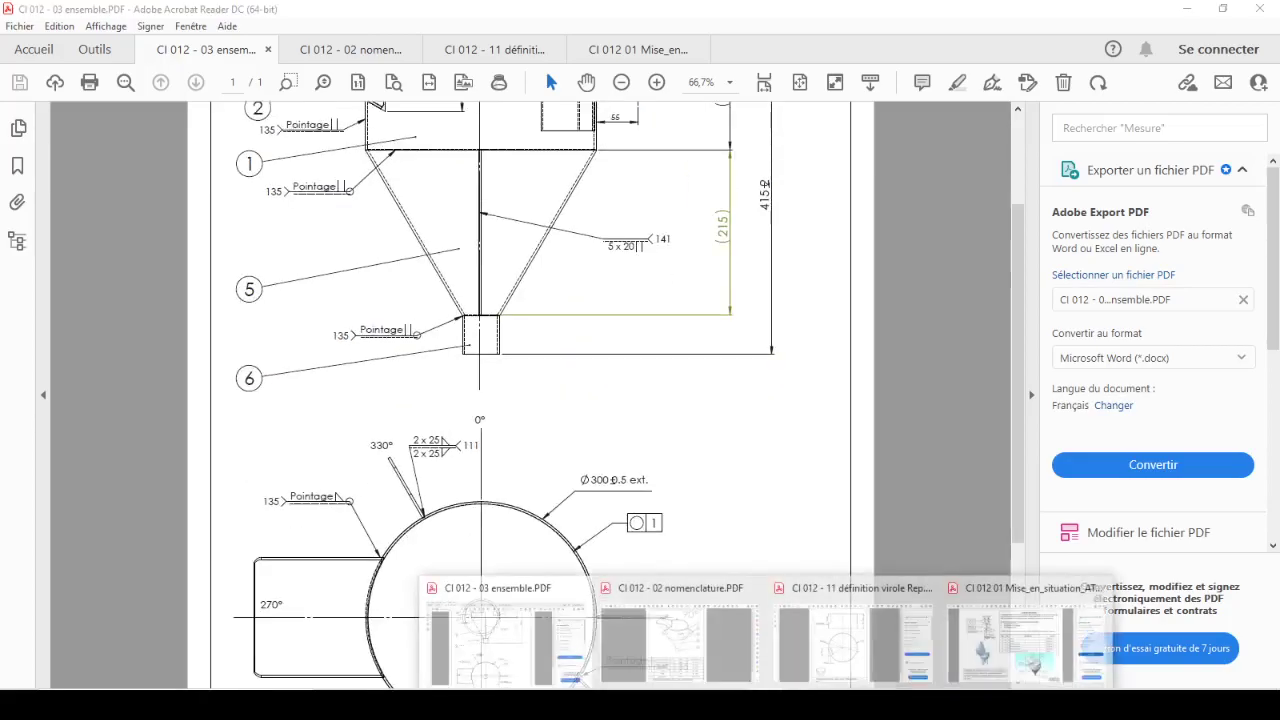
click(866, 651)
click(1003, 649)
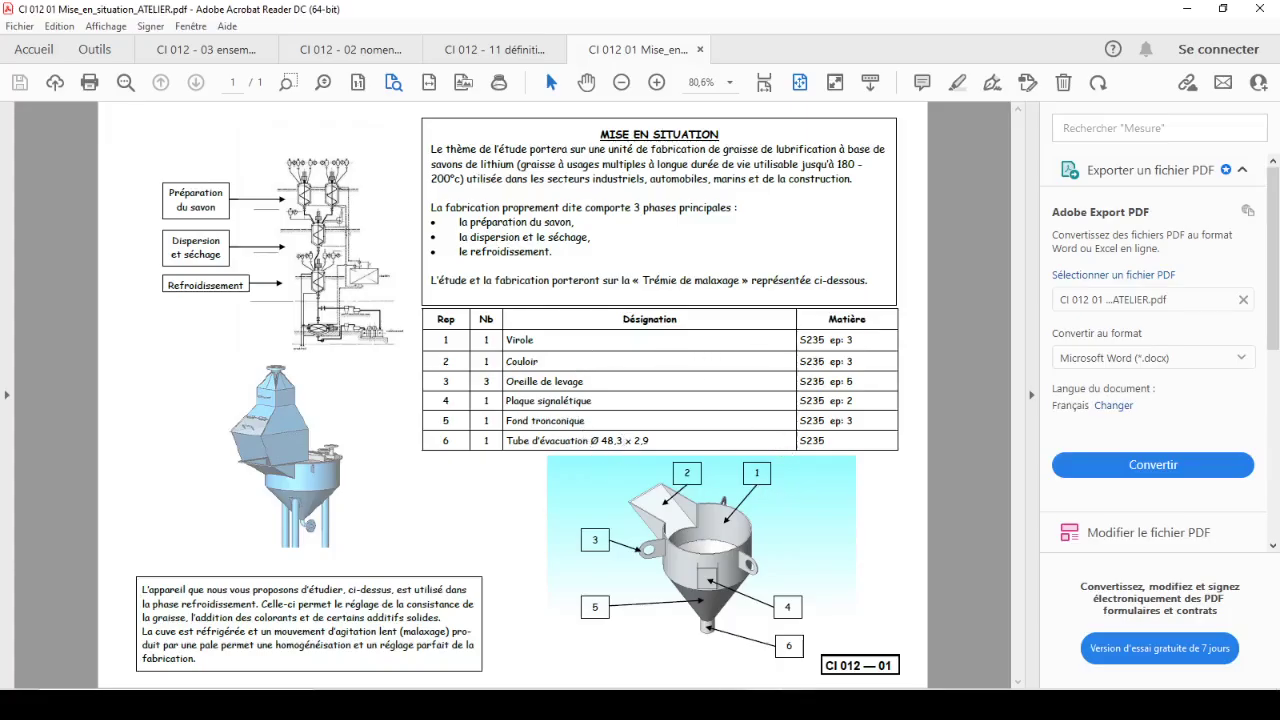
Switch back to SolidWorks and start a new sketch on the front plane (Plan frontal).
key(alt+Tab)
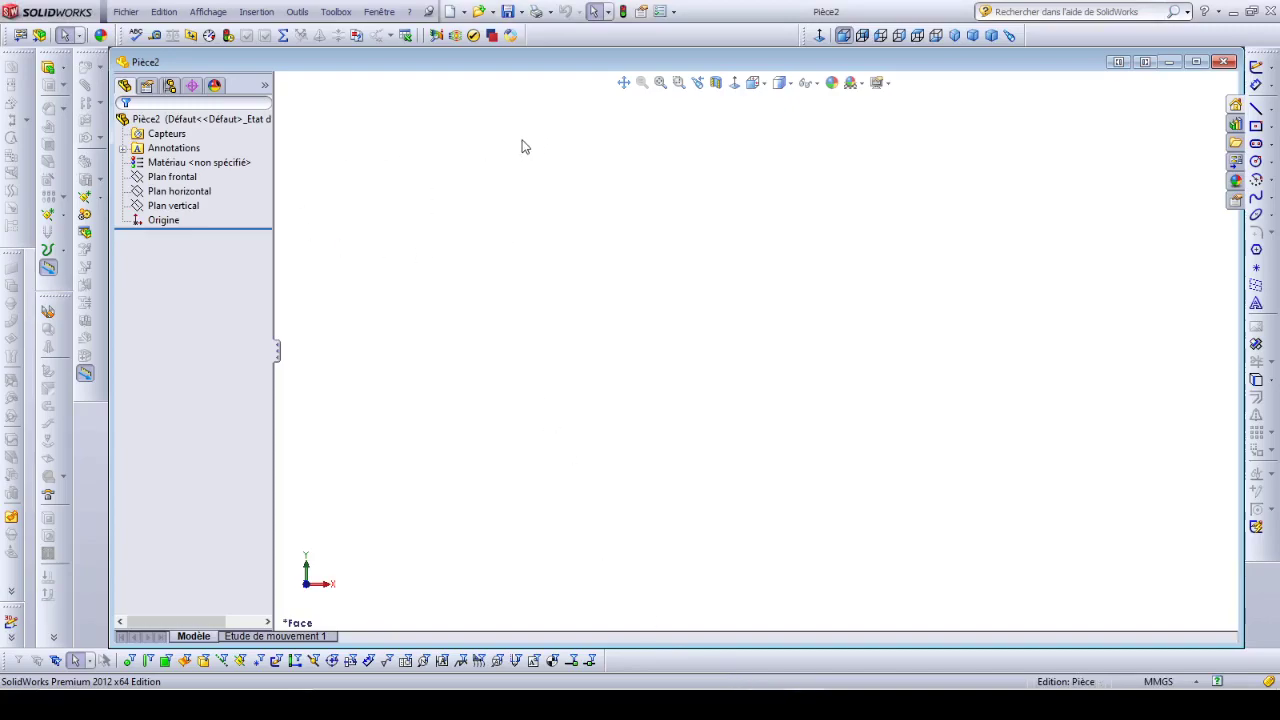
click(170, 177)
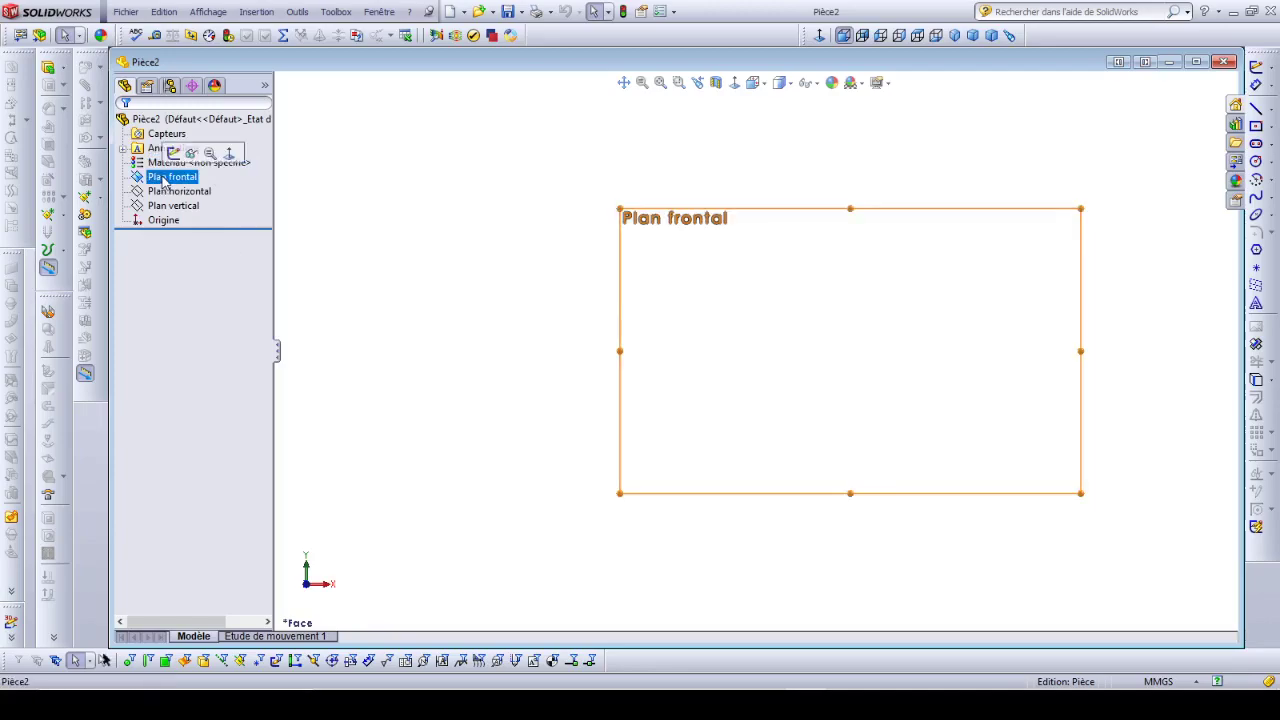
click(173, 153)
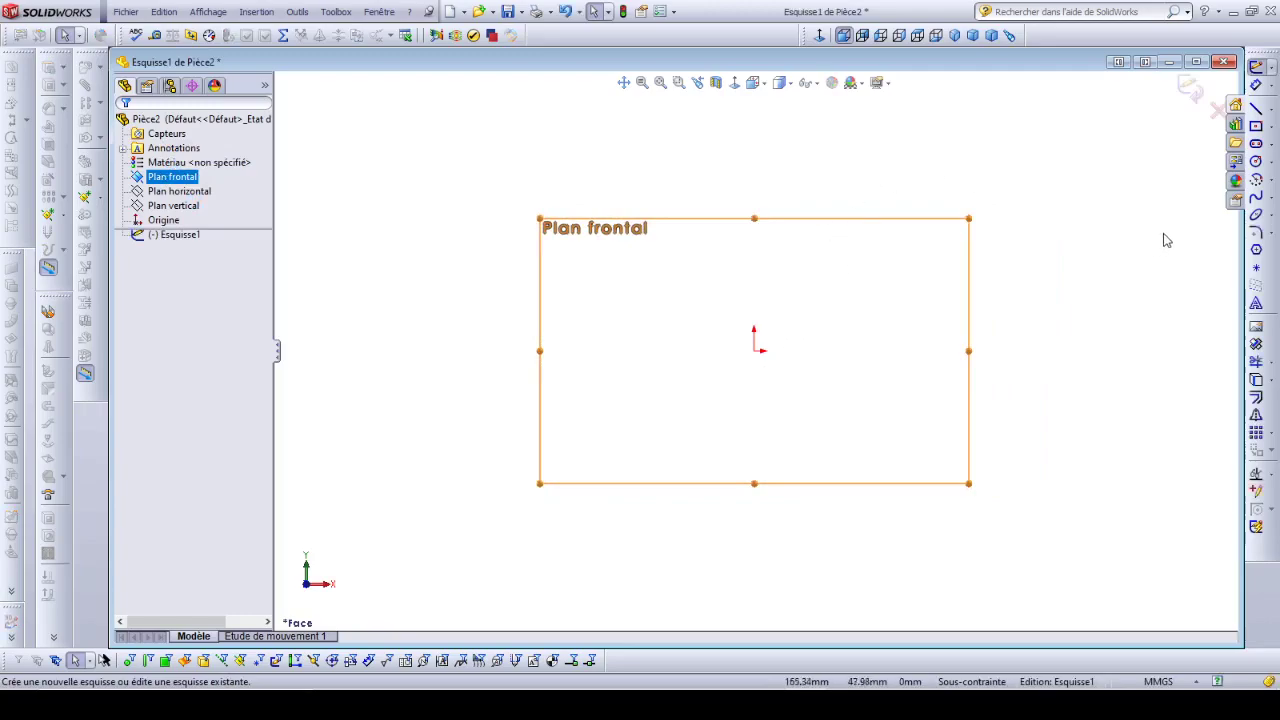
click(1259, 181)
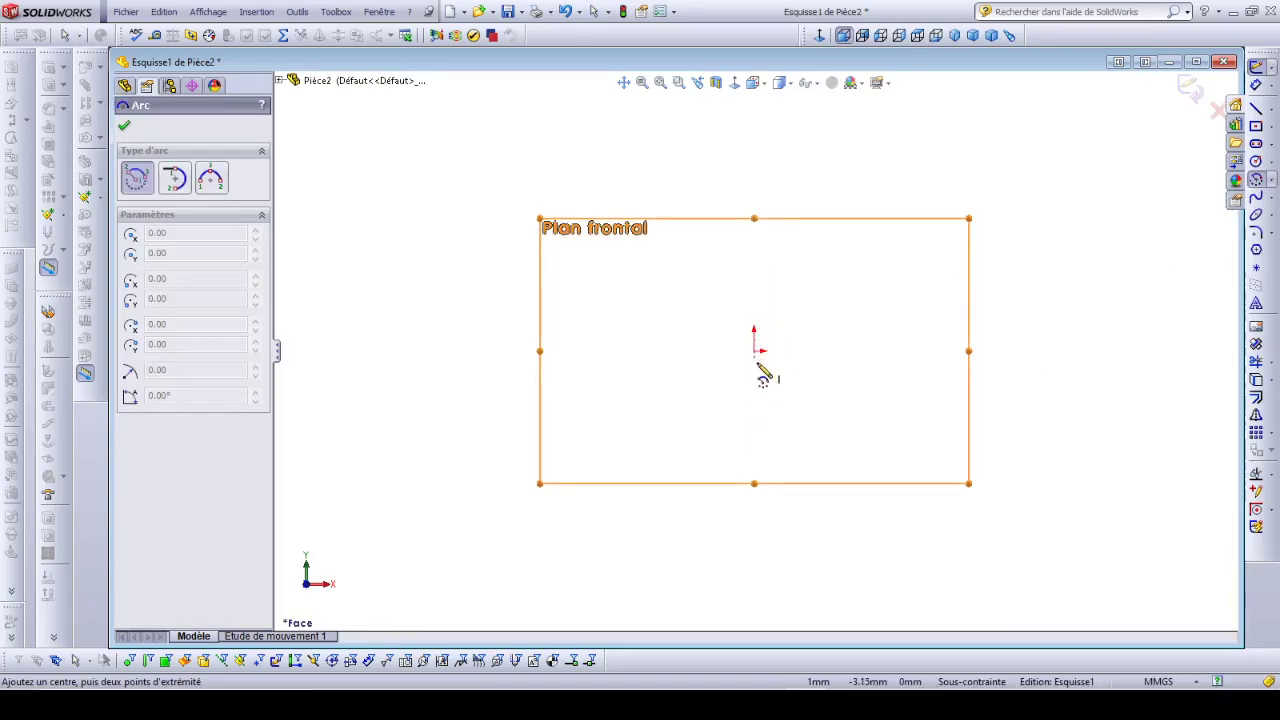
click(765, 456)
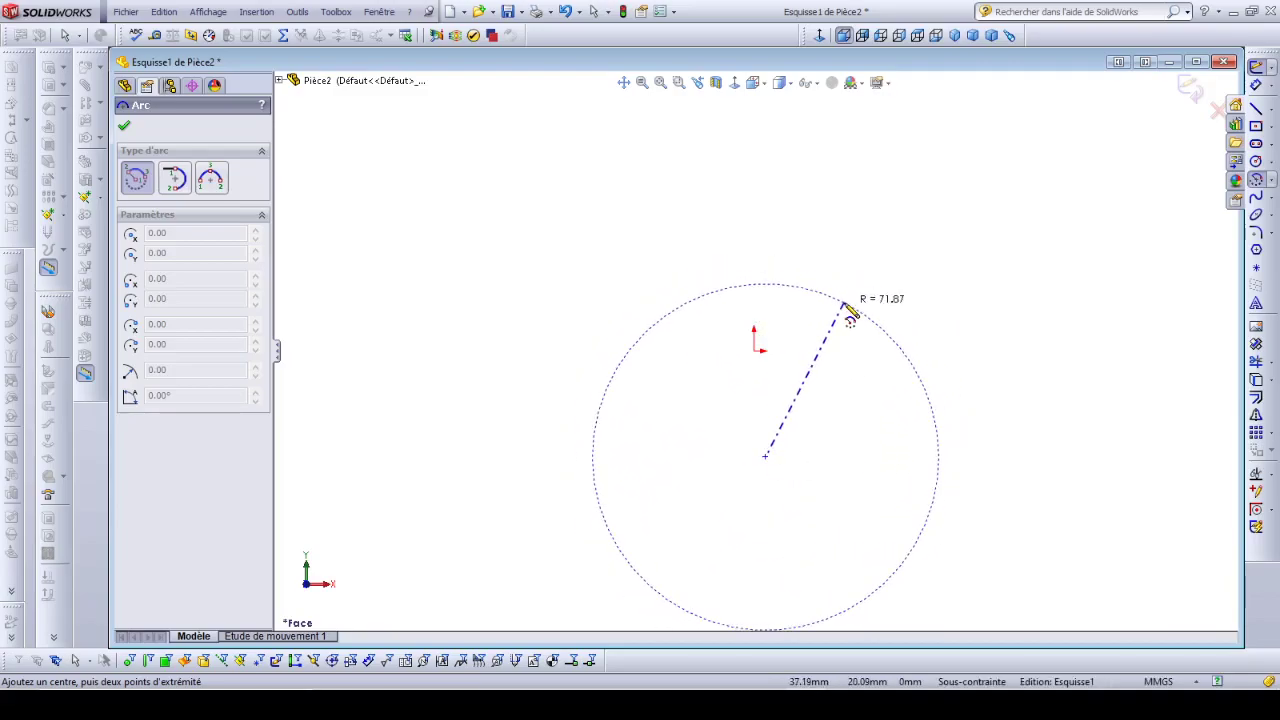
key(Escape)
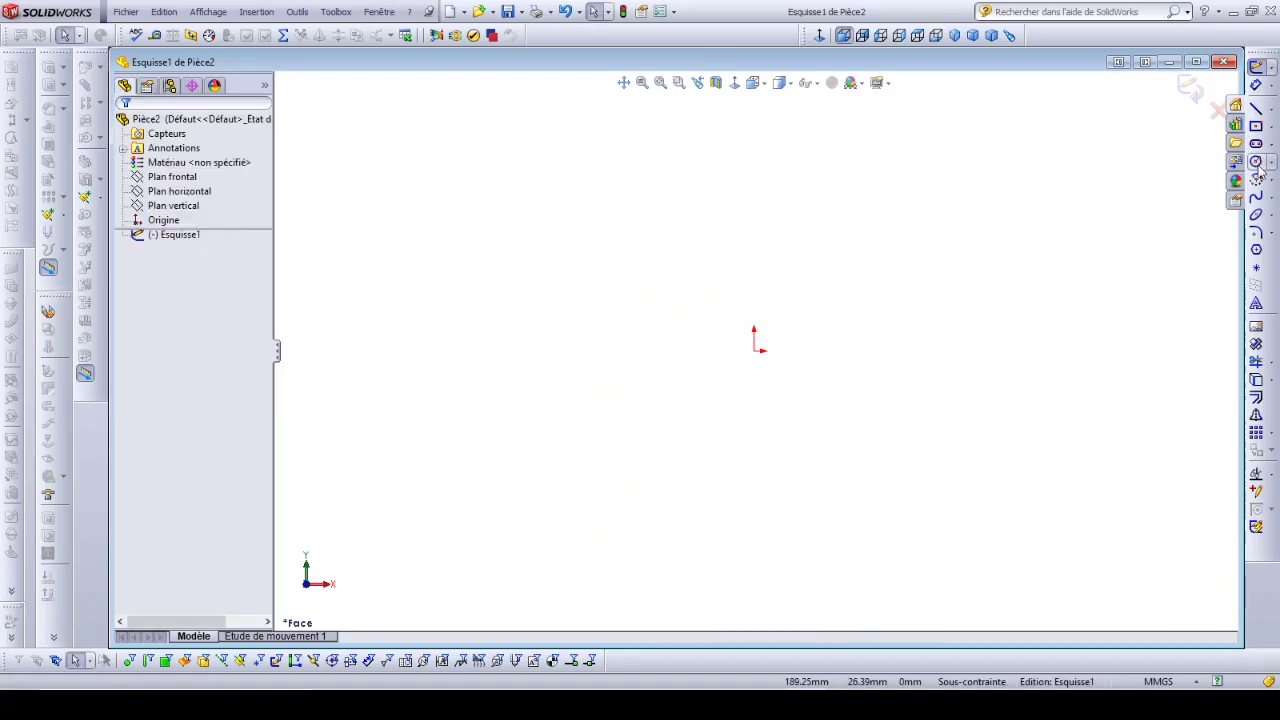
Sketch a centre-point arc of about 62 mm radius on the origin, nearly a full circle with a small gap at its lowest point.
click(1256, 179)
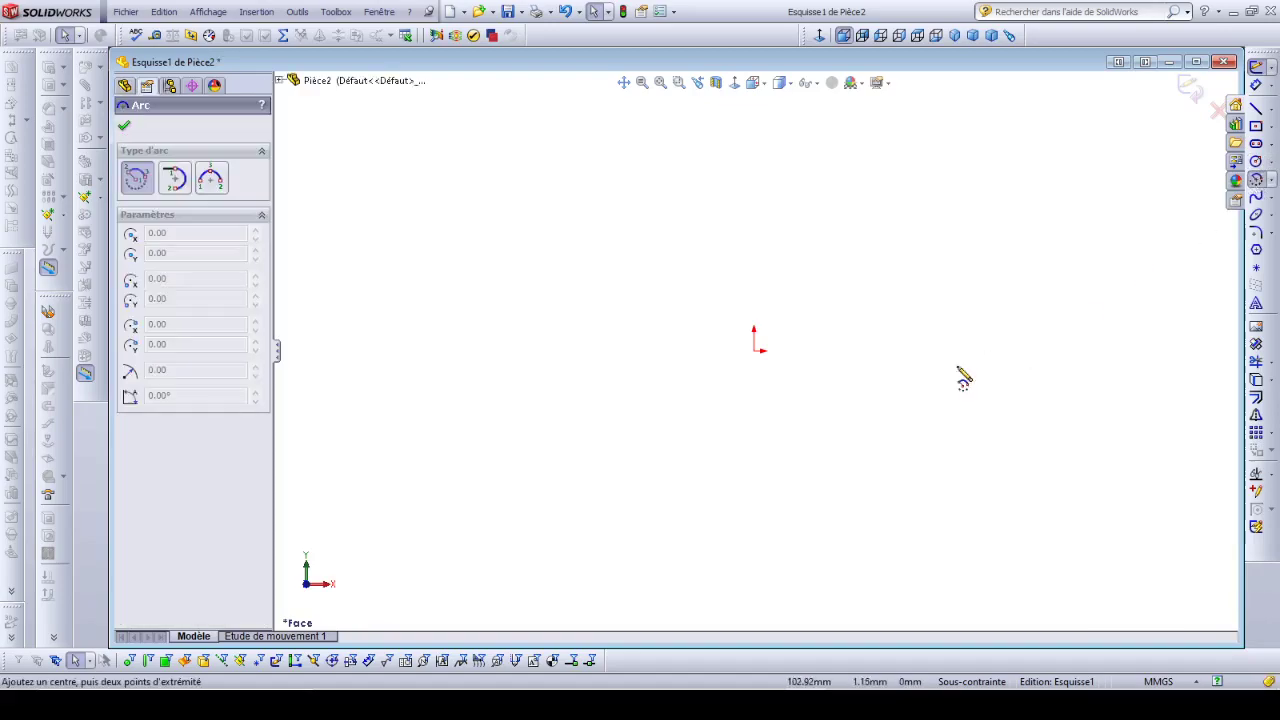
click(754, 350)
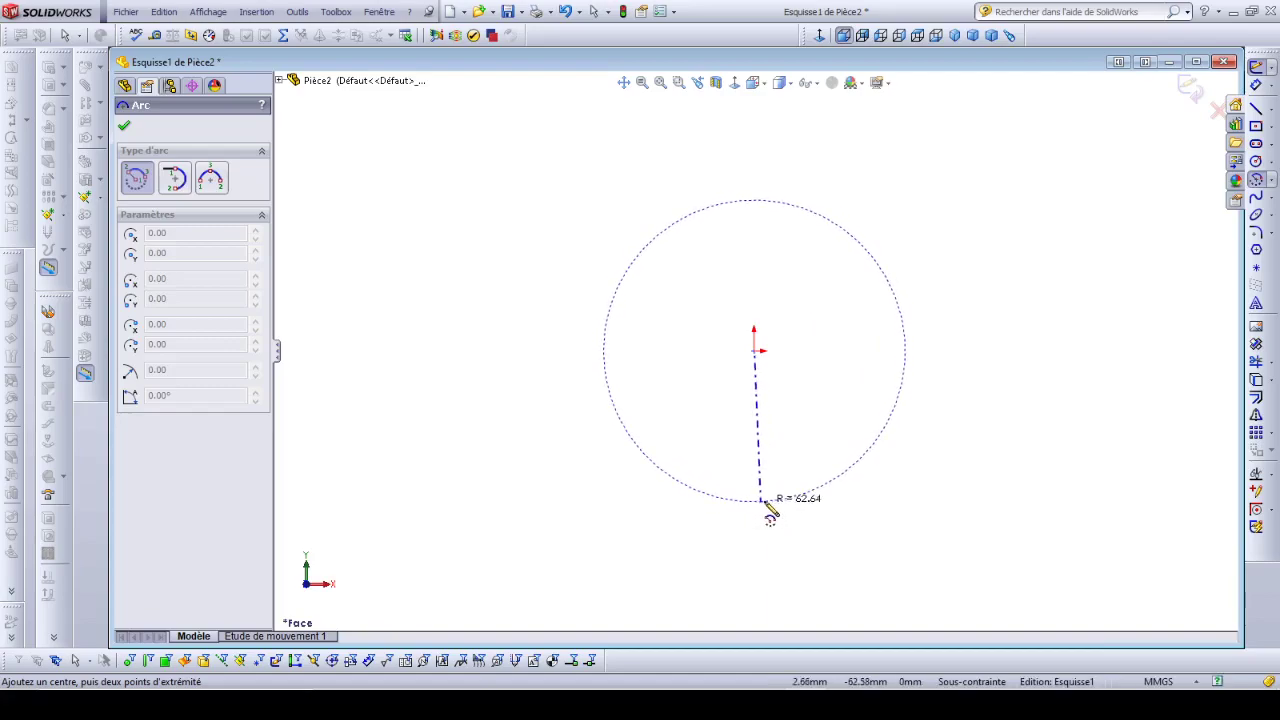
click(770, 500)
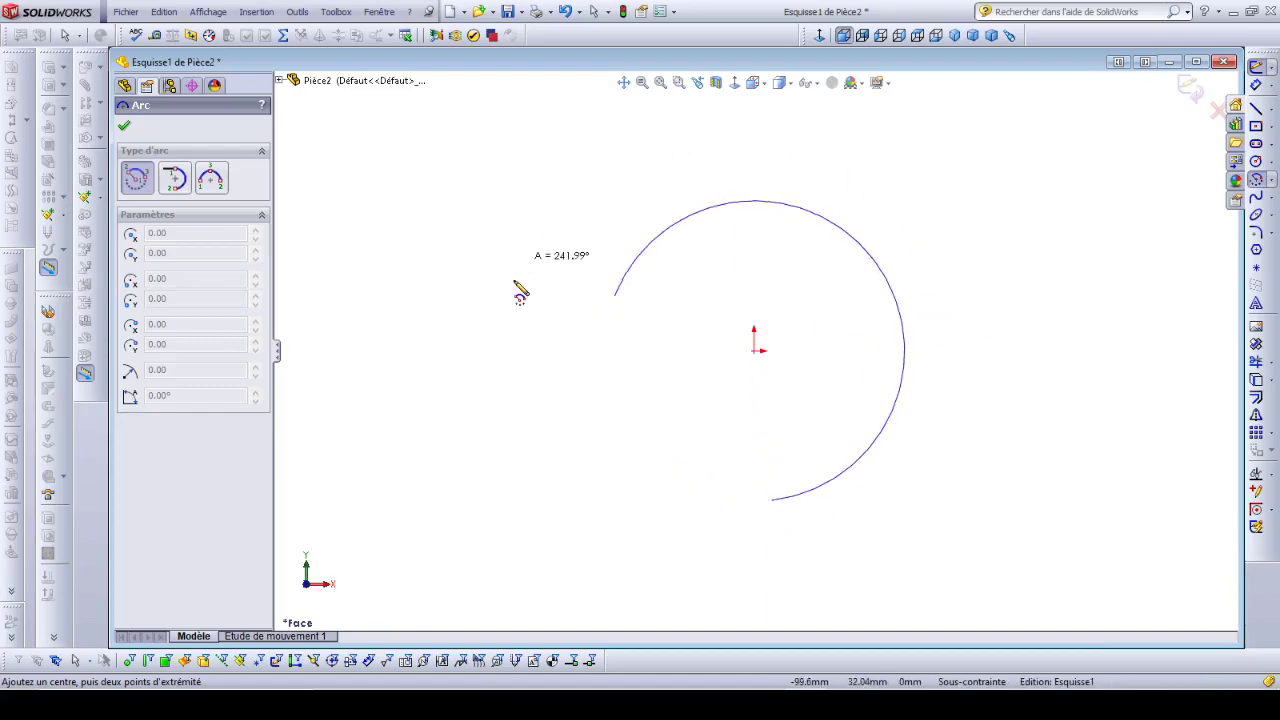
click(745, 557)
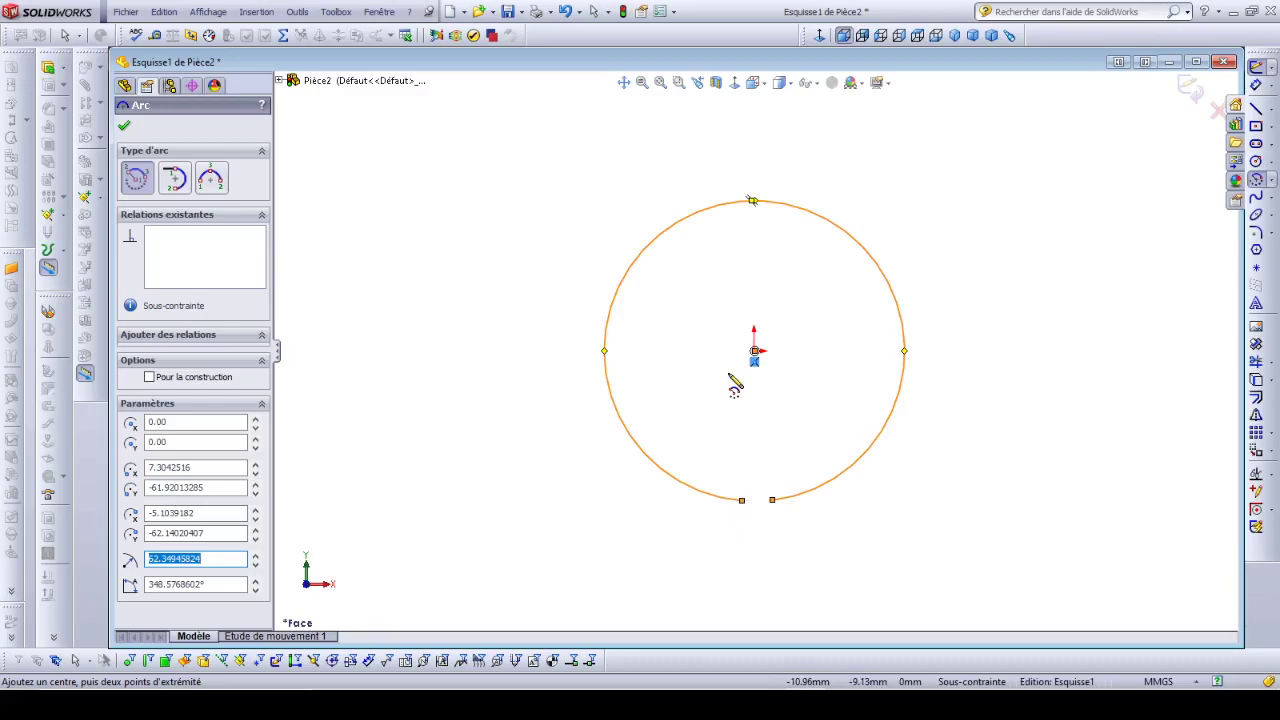
key(Escape)
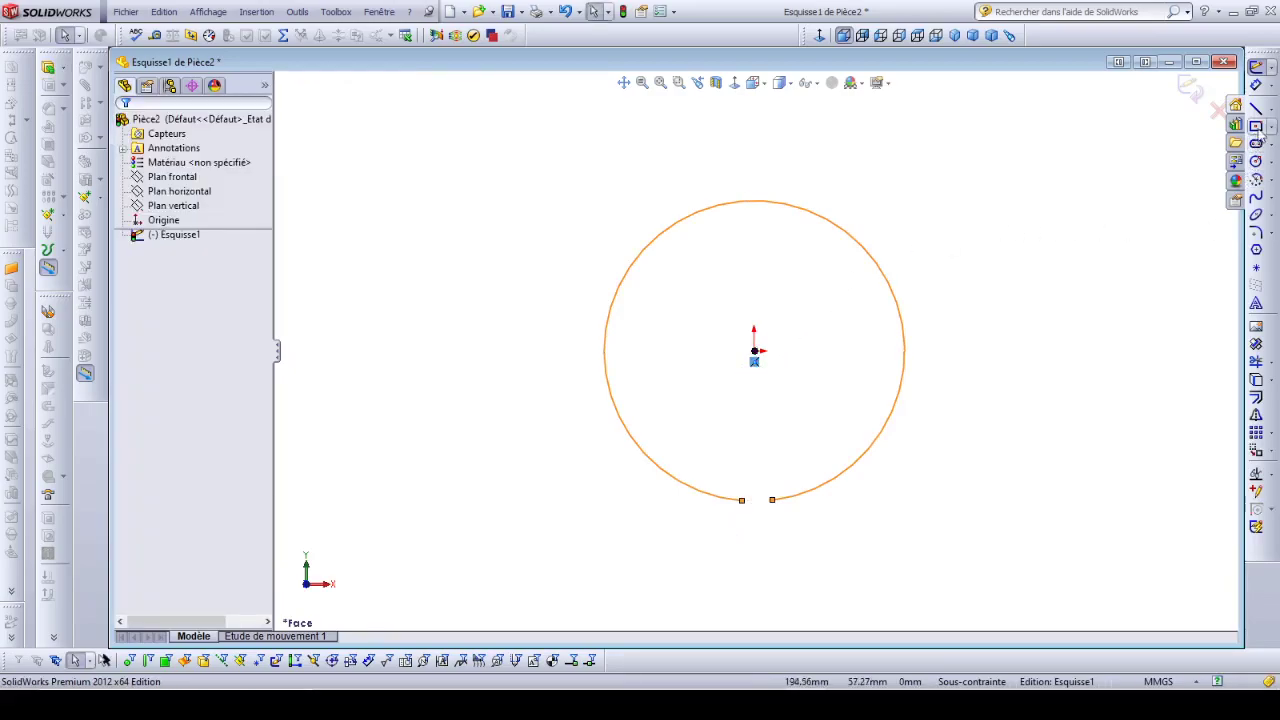
Sketch a vertical construction line about 99 mm long from the origin down through the arc's gap.
click(1271, 108)
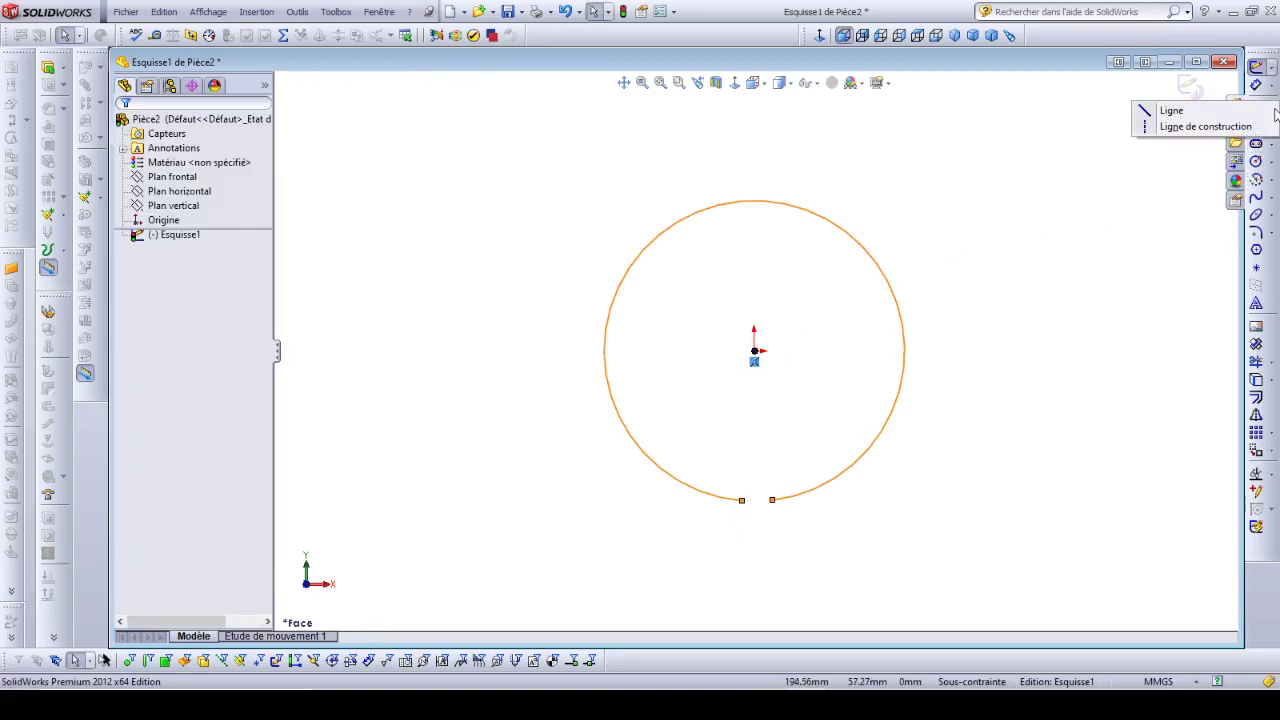
click(1168, 130)
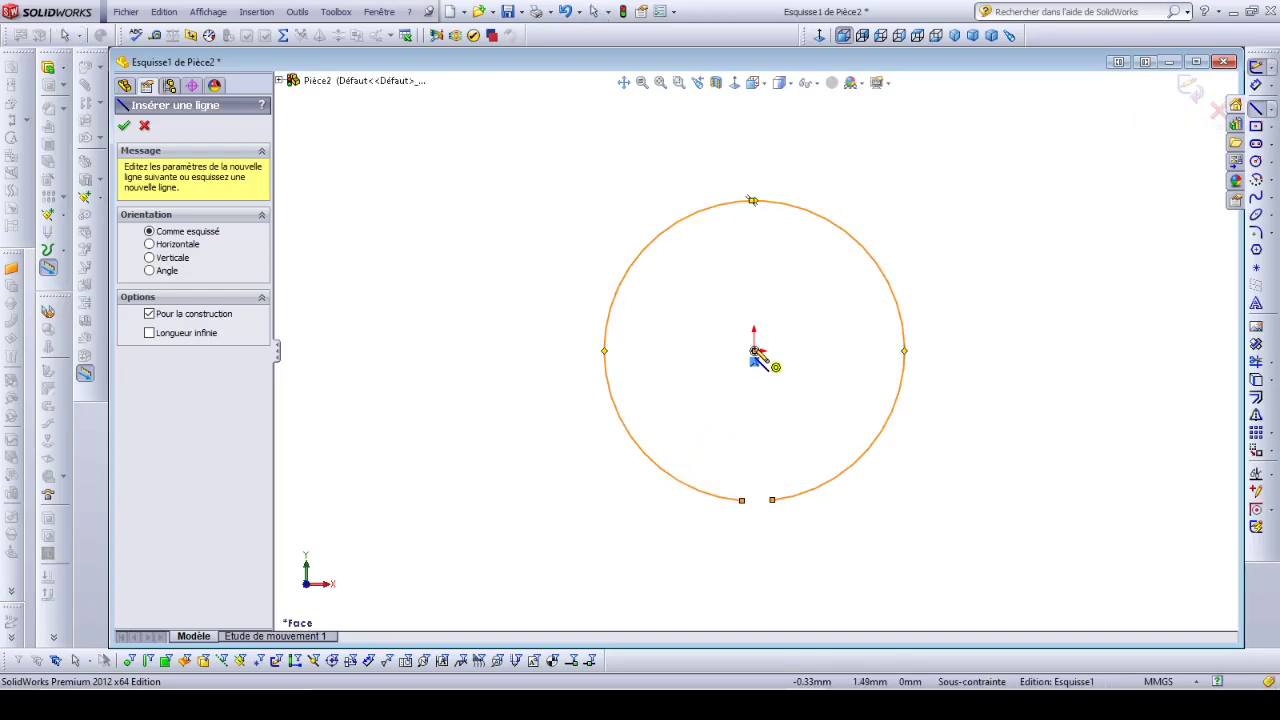
click(754, 351)
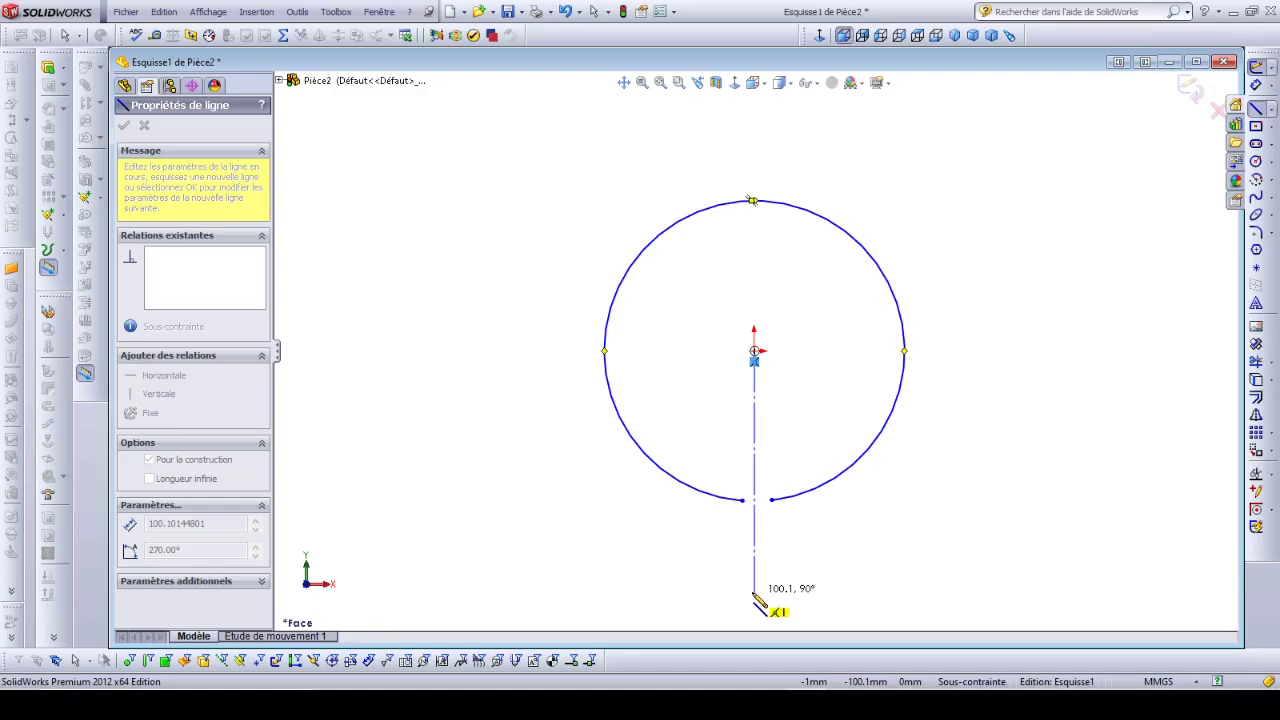
click(754, 595)
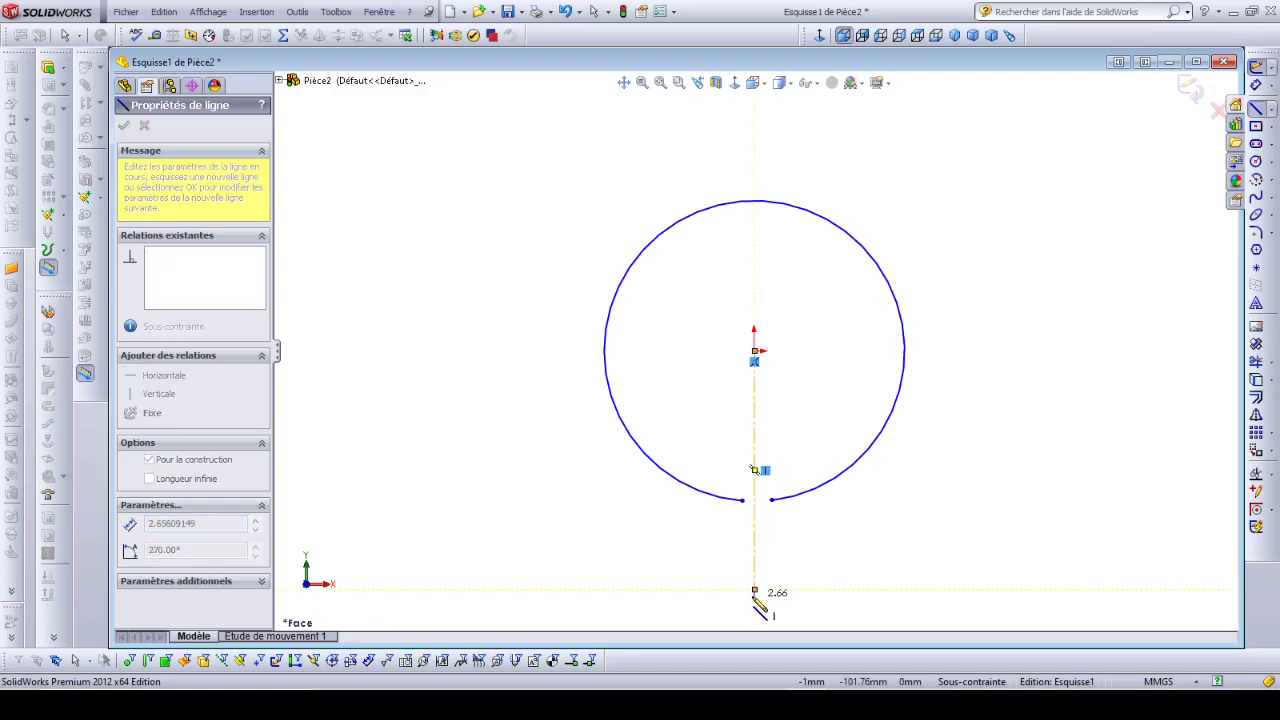
key(Escape)
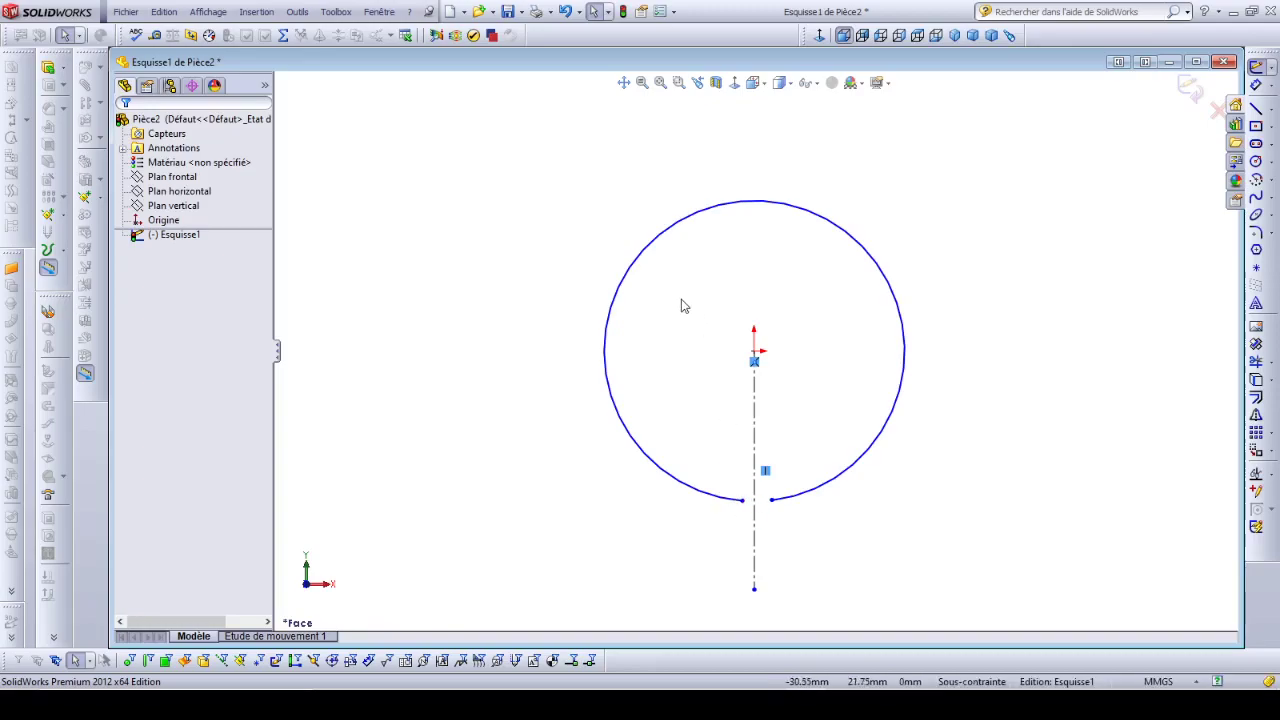
Make the arc's two endpoints symmetric about the vertical construction line.
drag(685, 313, 814, 623)
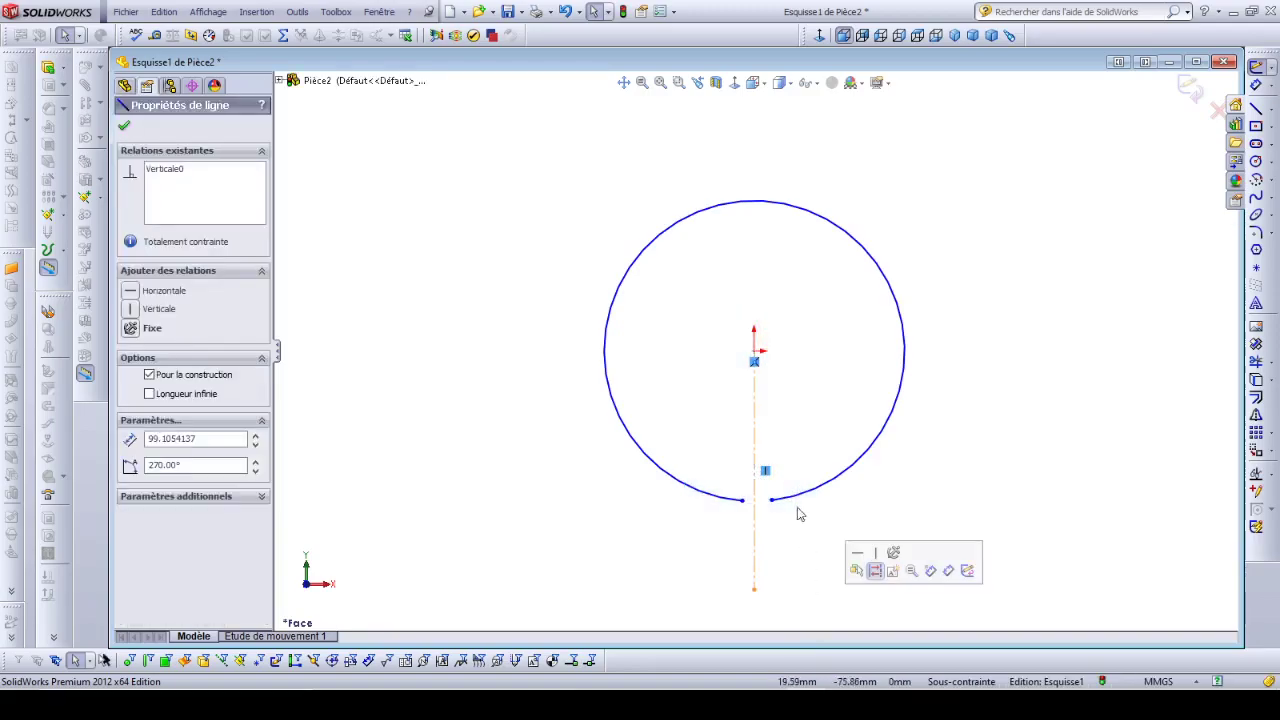
click(872, 551)
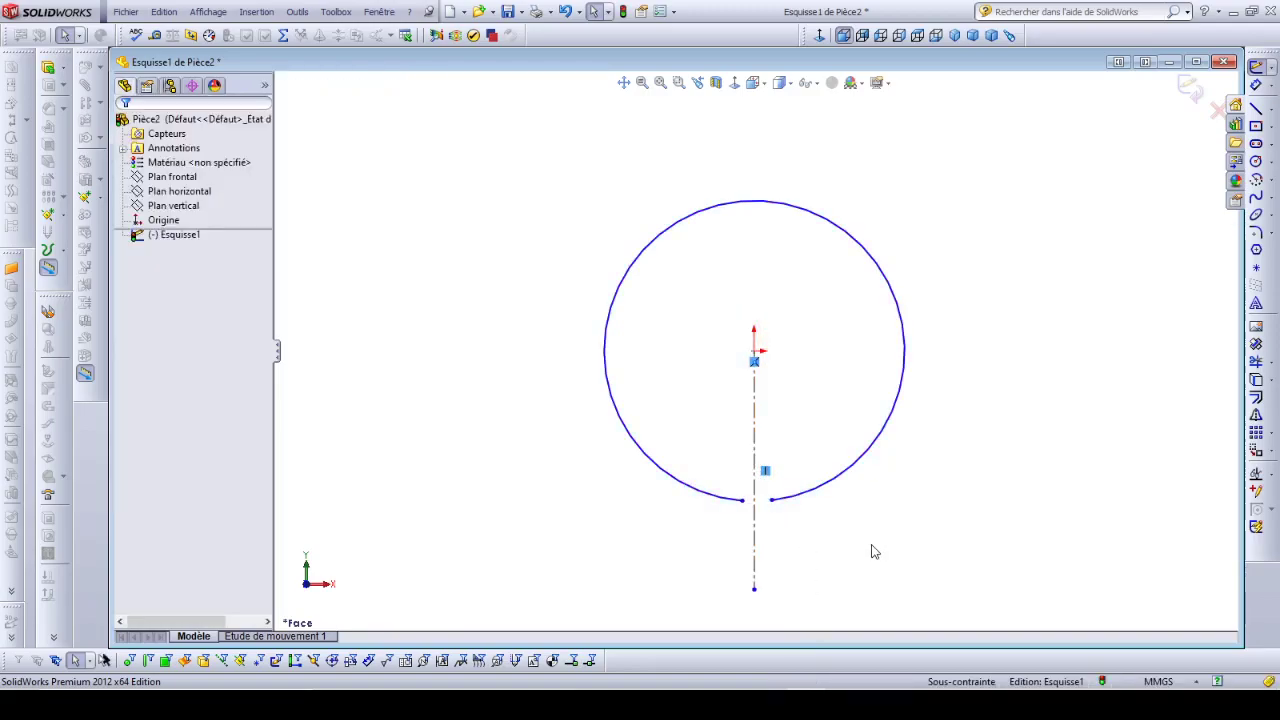
click(756, 425)
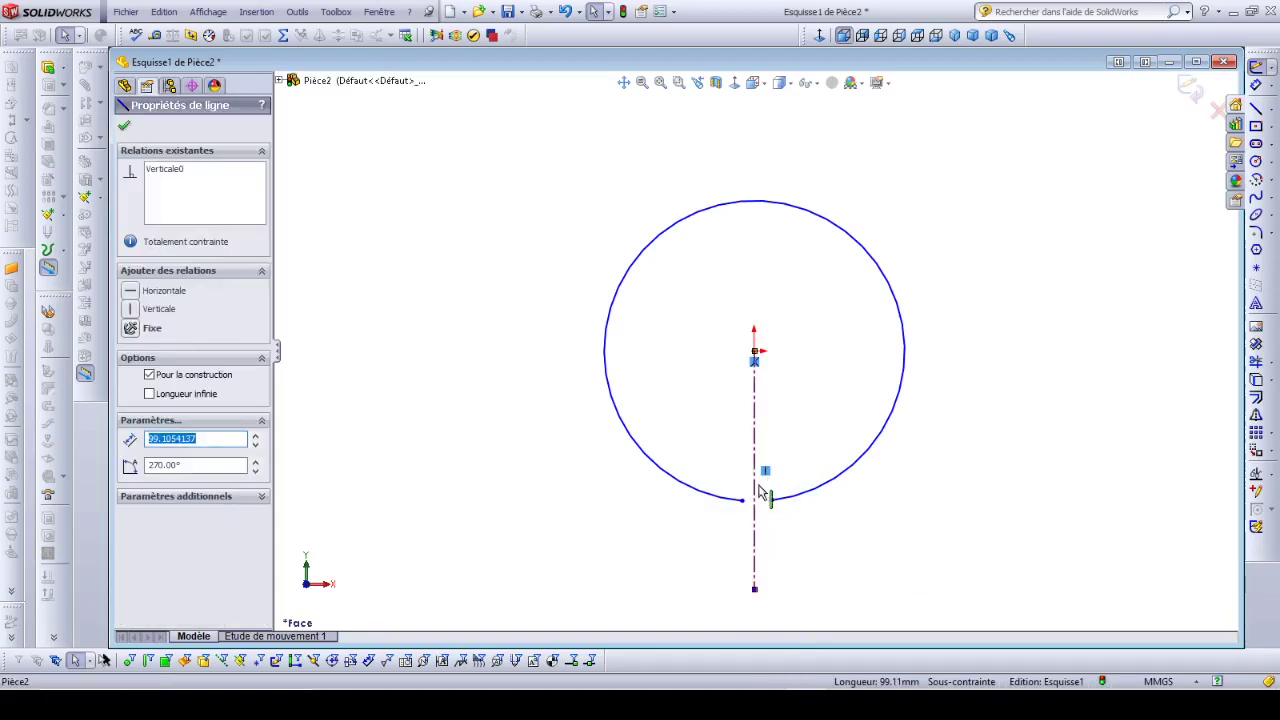
click(757, 443)
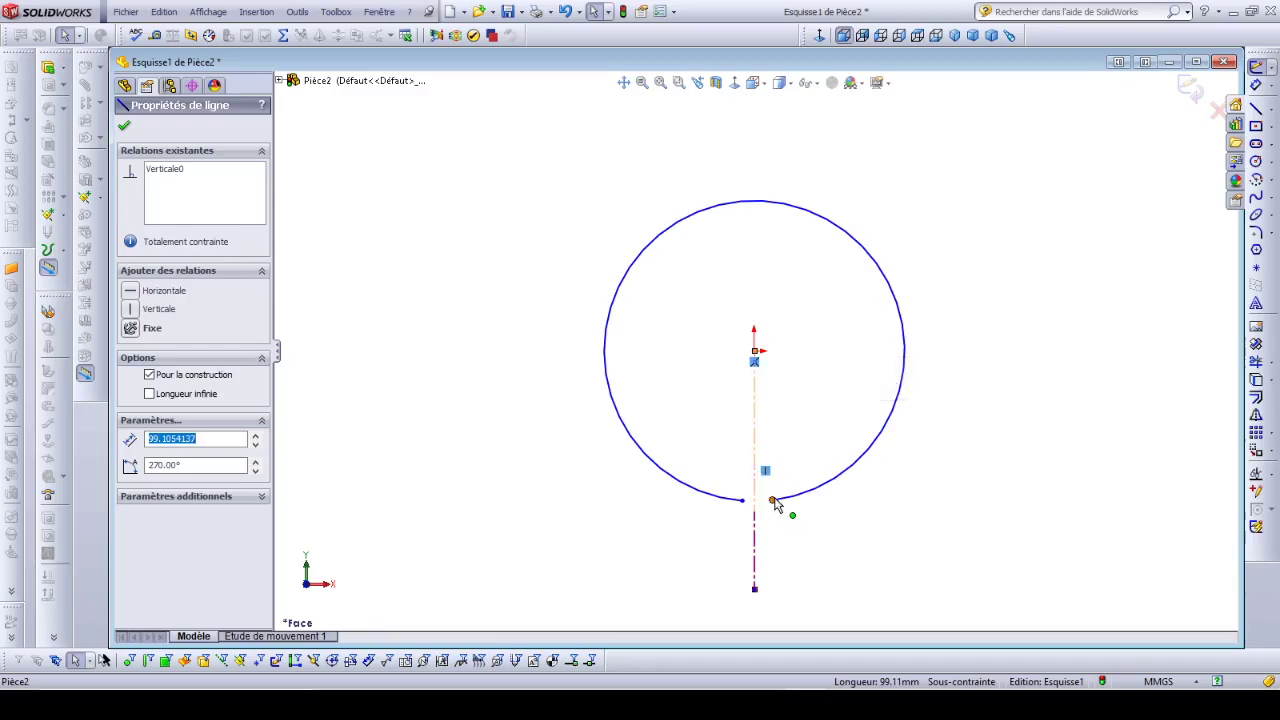
ctrl+click(773, 499)
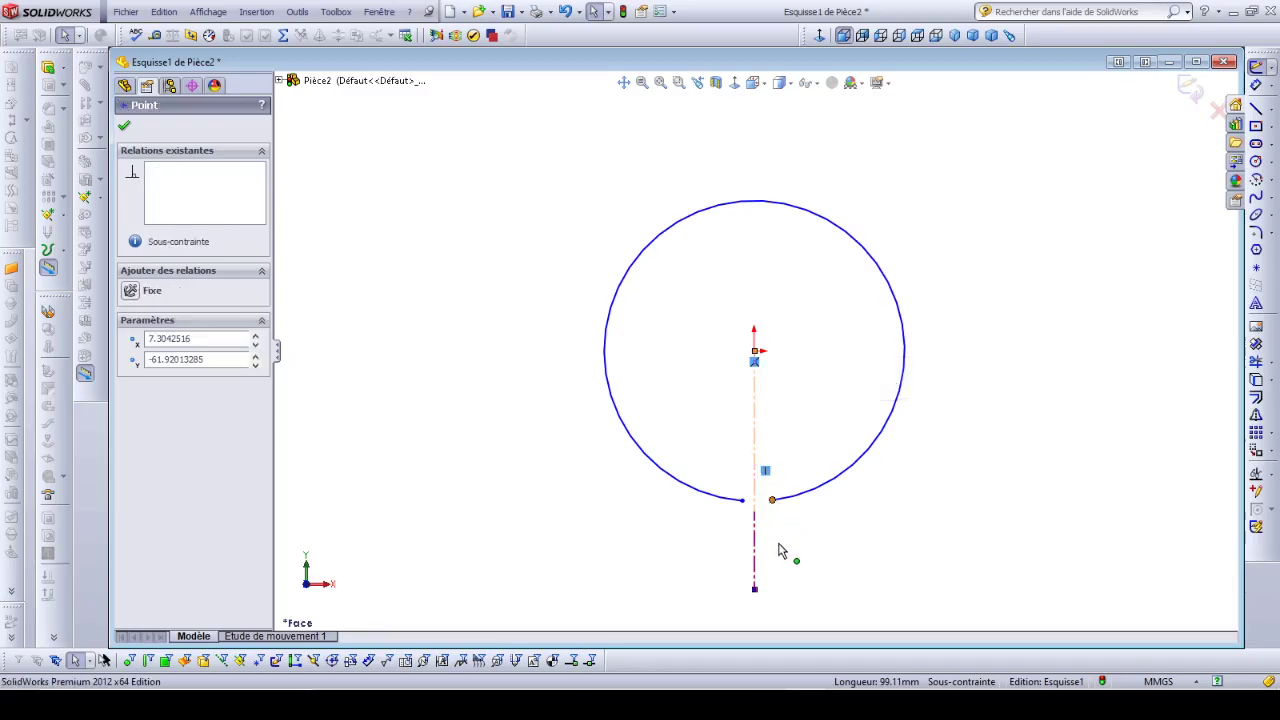
ctrl+click(742, 500)
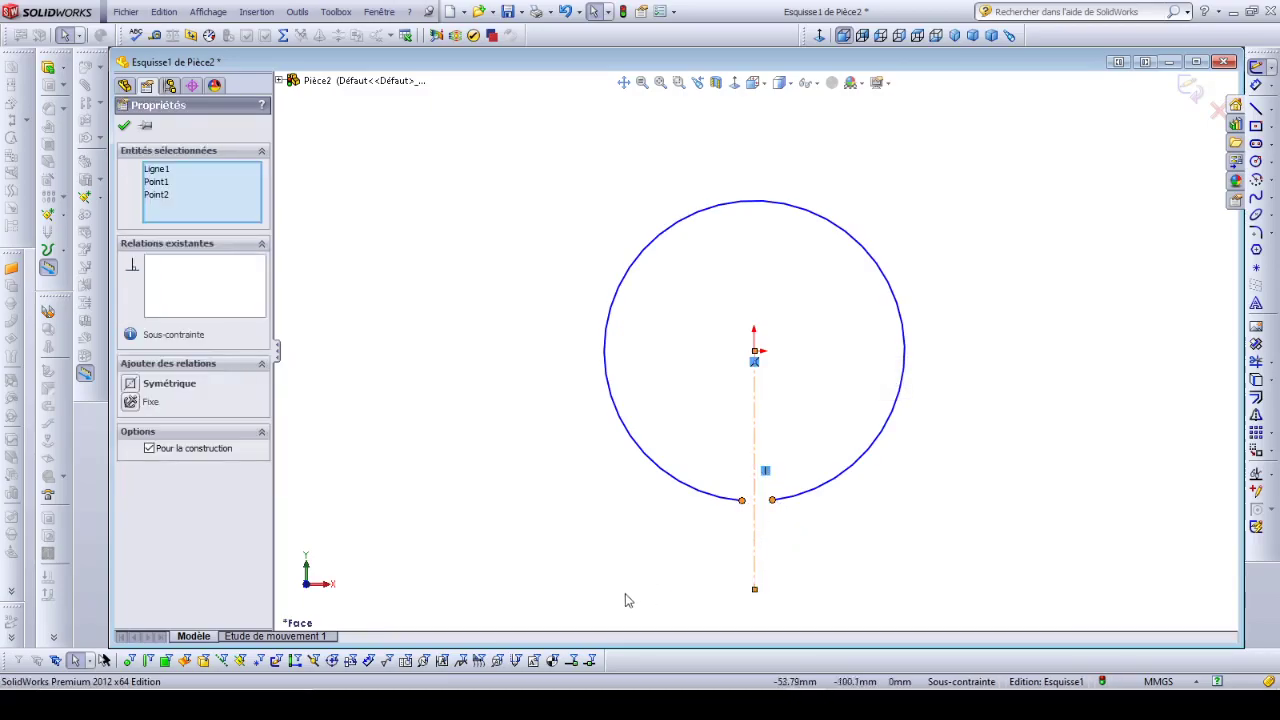
click(131, 383)
click(790, 525)
Move one of the arc's endpoints slightly to test the symmetry across the gap.
scroll(783, 529, down, 3)
scroll(783, 529, down, 1)
drag(684, 410, 662, 395)
scroll(1054, 340, up, 5)
scroll(1054, 340, down, 1)
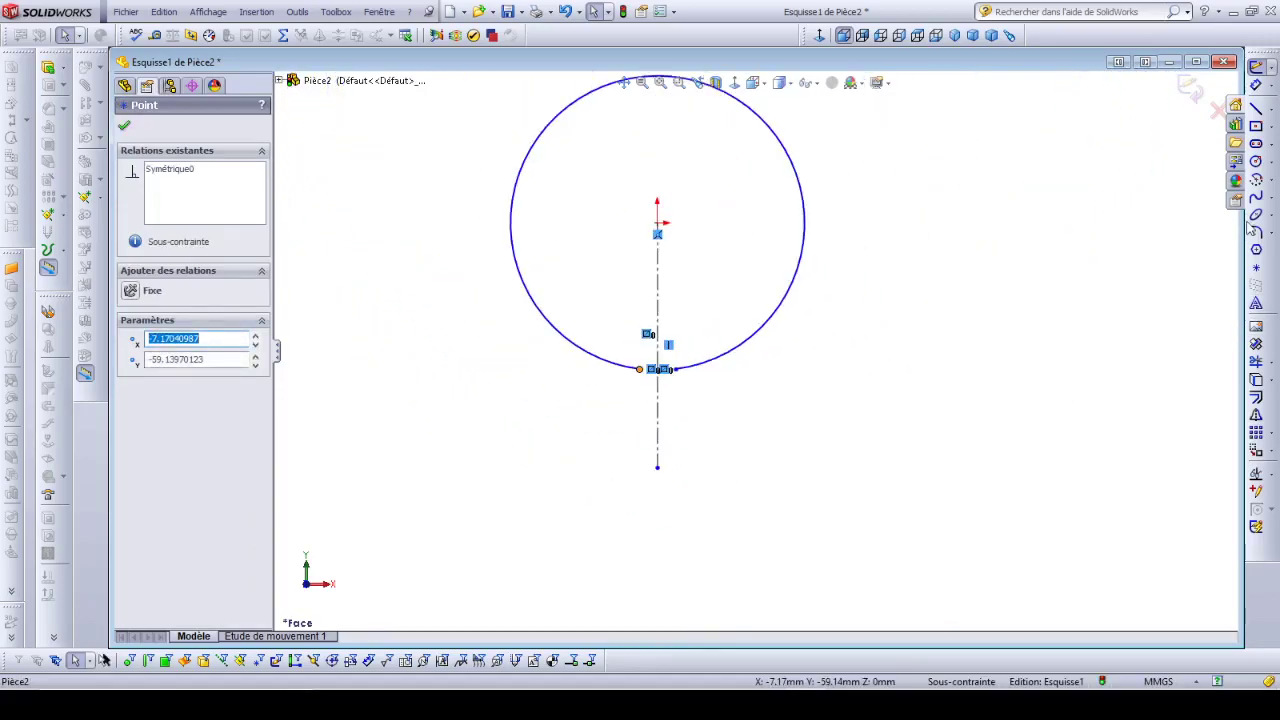
Dimension the arc's radius and set it to 48.3/2 mm.
click(1258, 88)
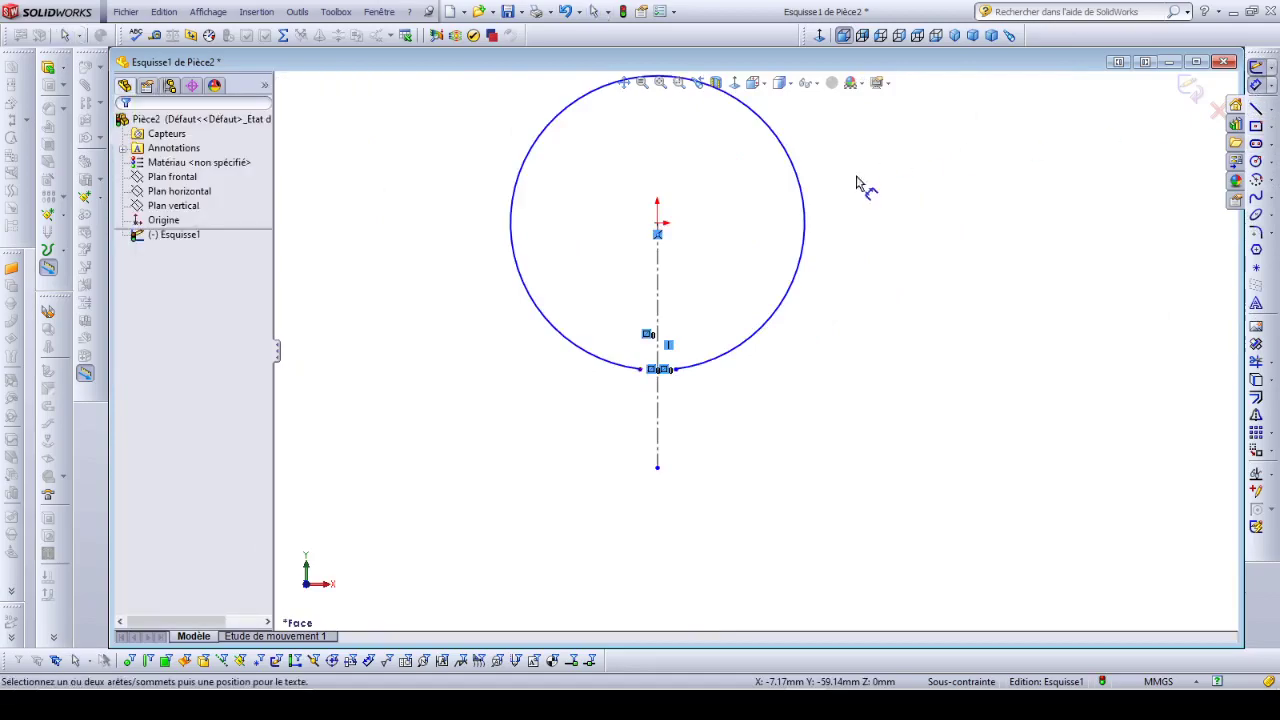
click(802, 277)
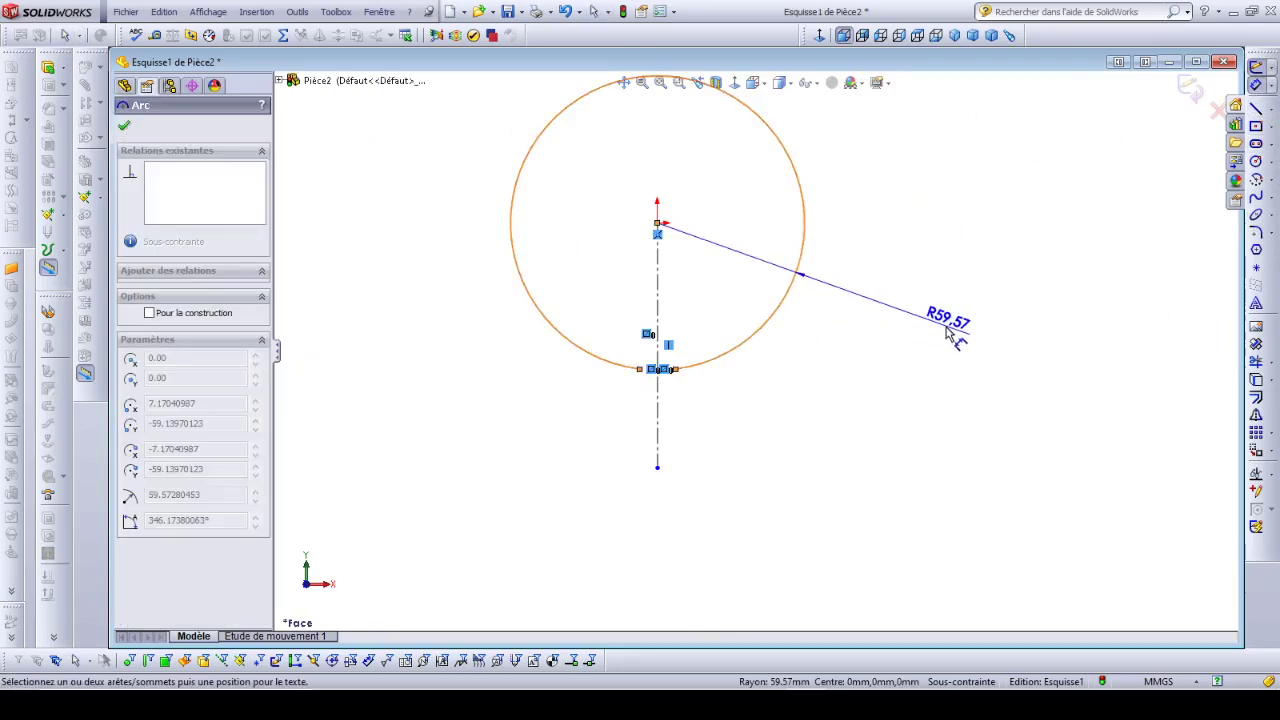
click(957, 340)
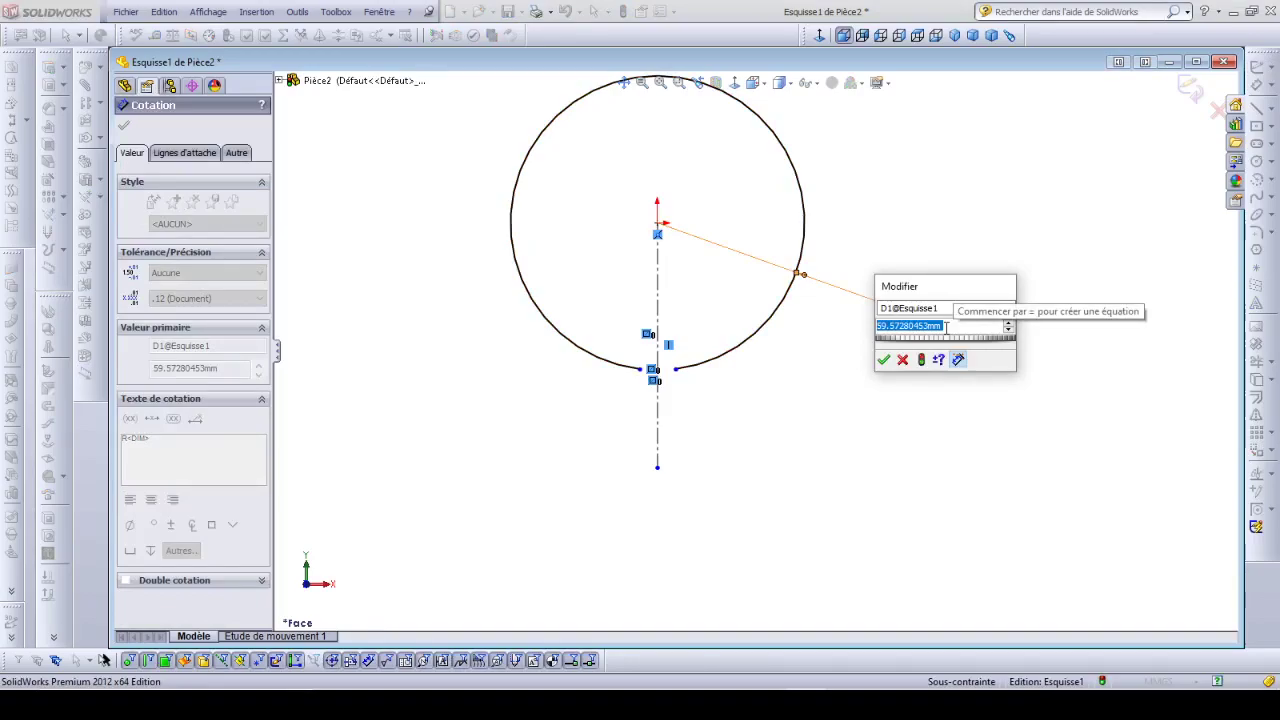
text(48.3/2)
key(Return)
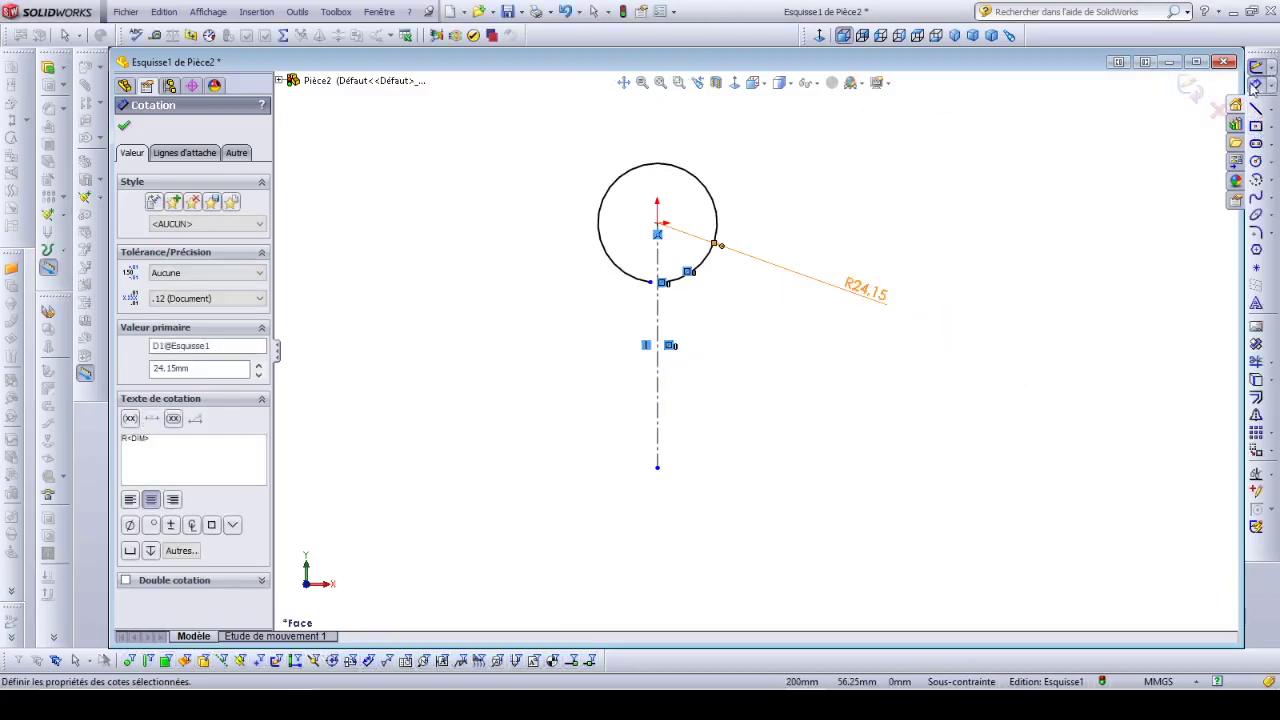
Dimension the horizontal gap between the arc's two endpoints and set it to 1 mm.
scroll(650, 240, down, 5)
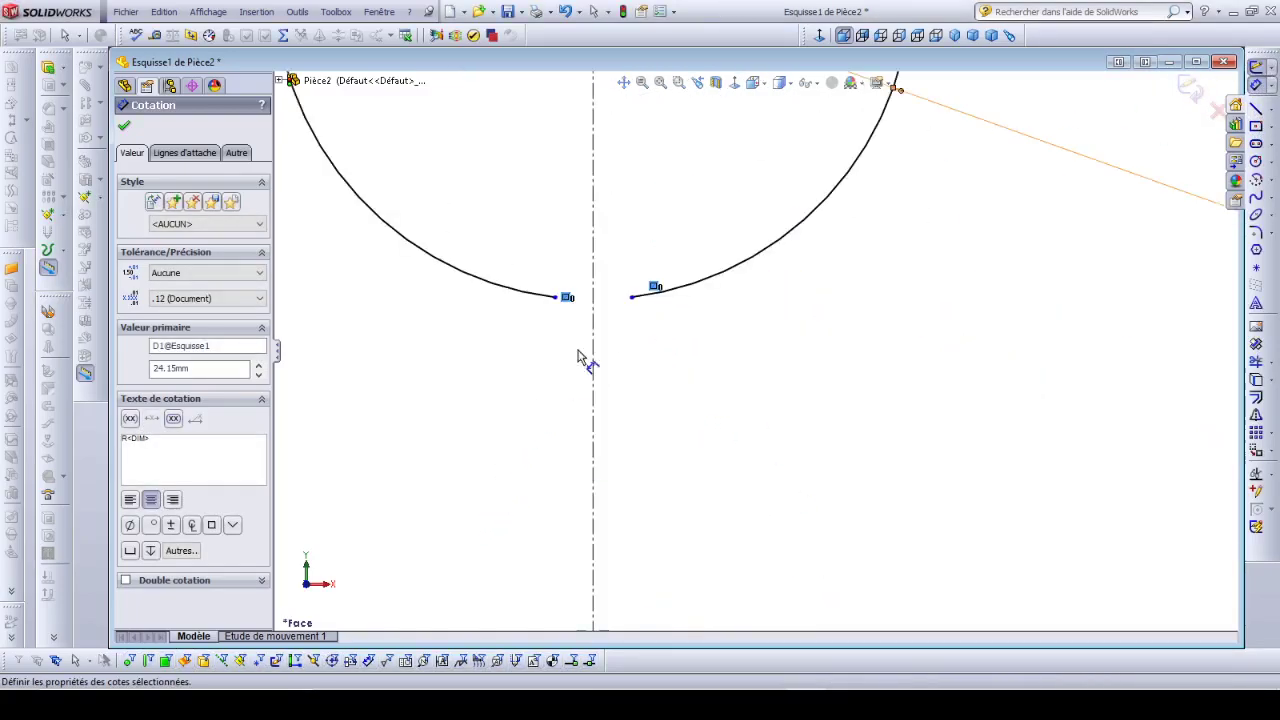
click(557, 297)
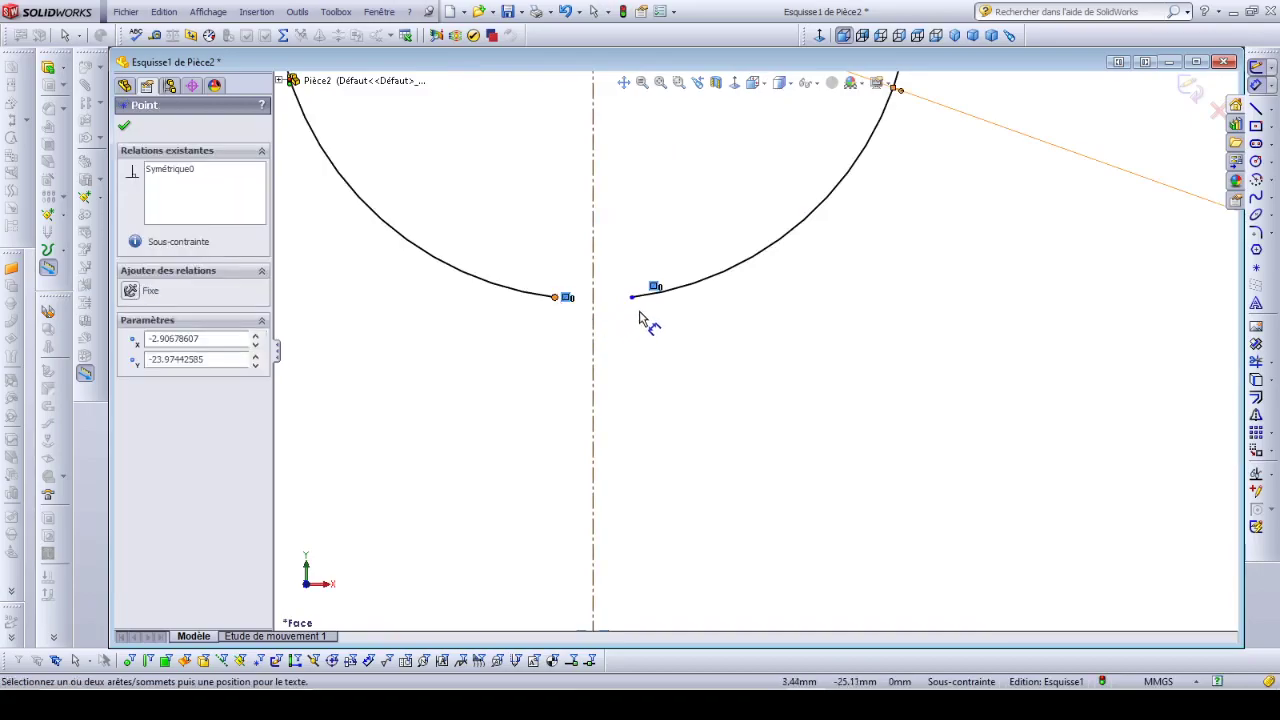
click(633, 298)
click(713, 405)
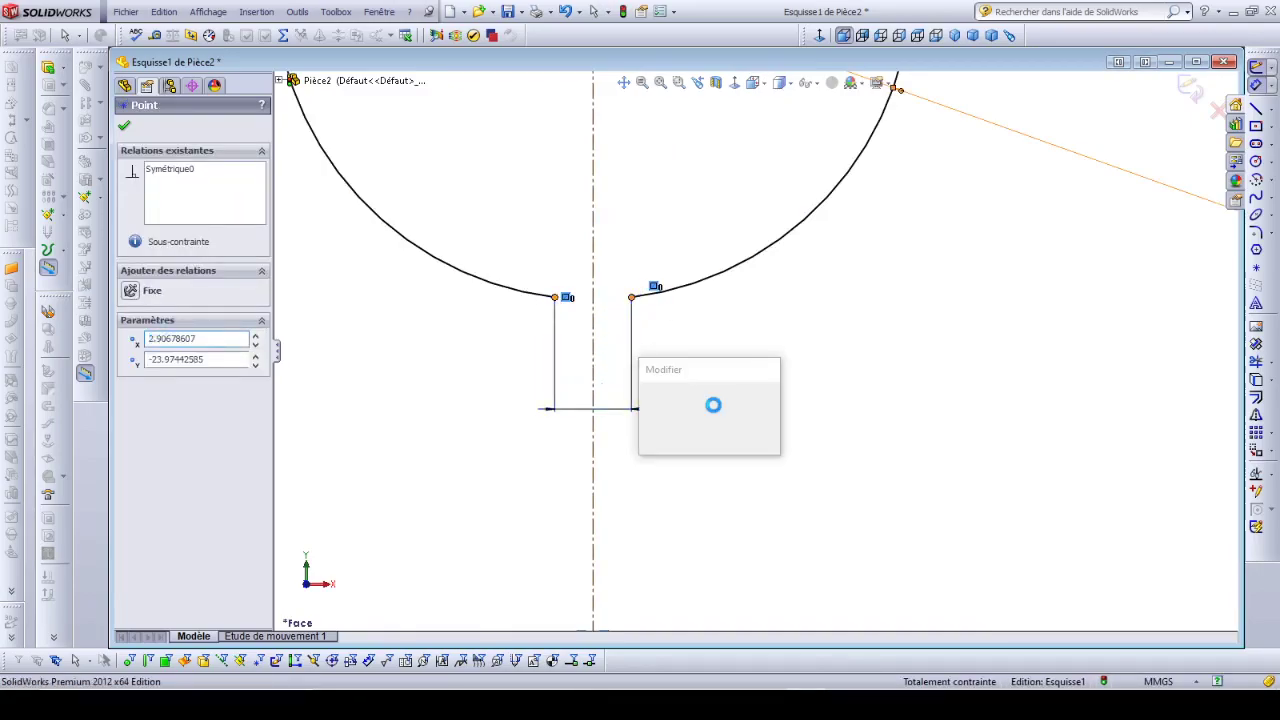
text(1)
key(Return)
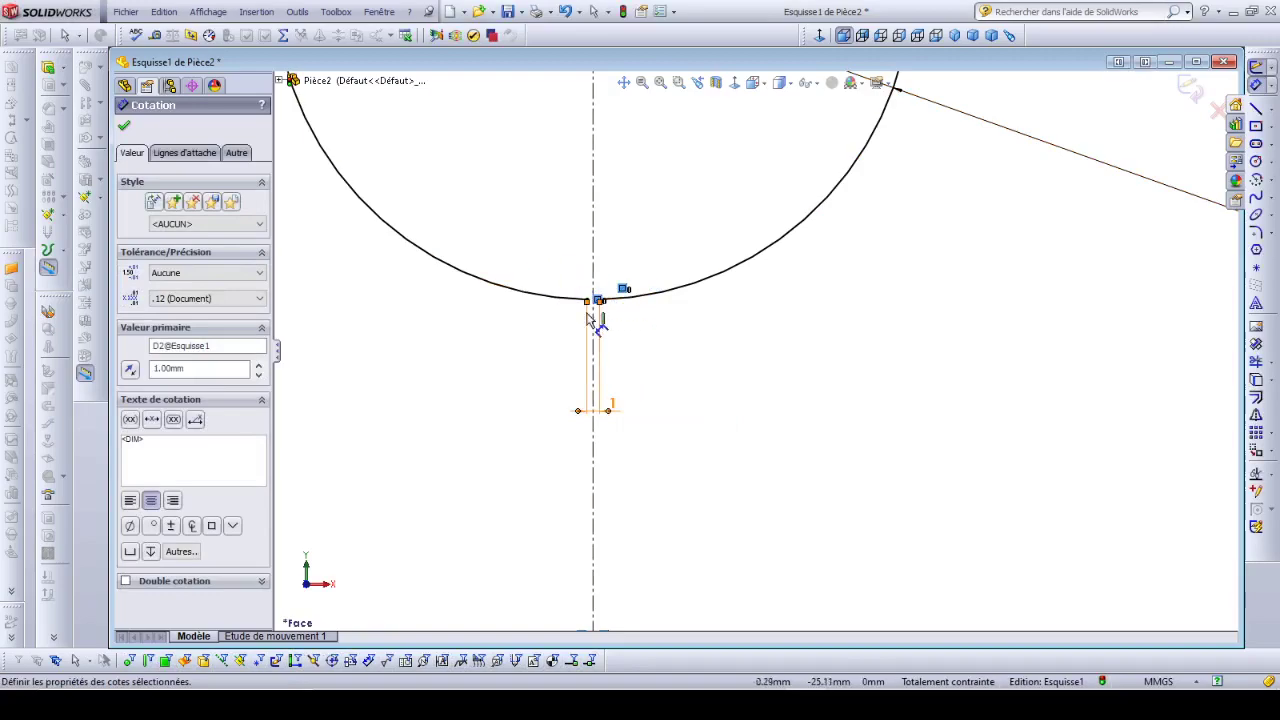
scroll(606, 298, up, 5)
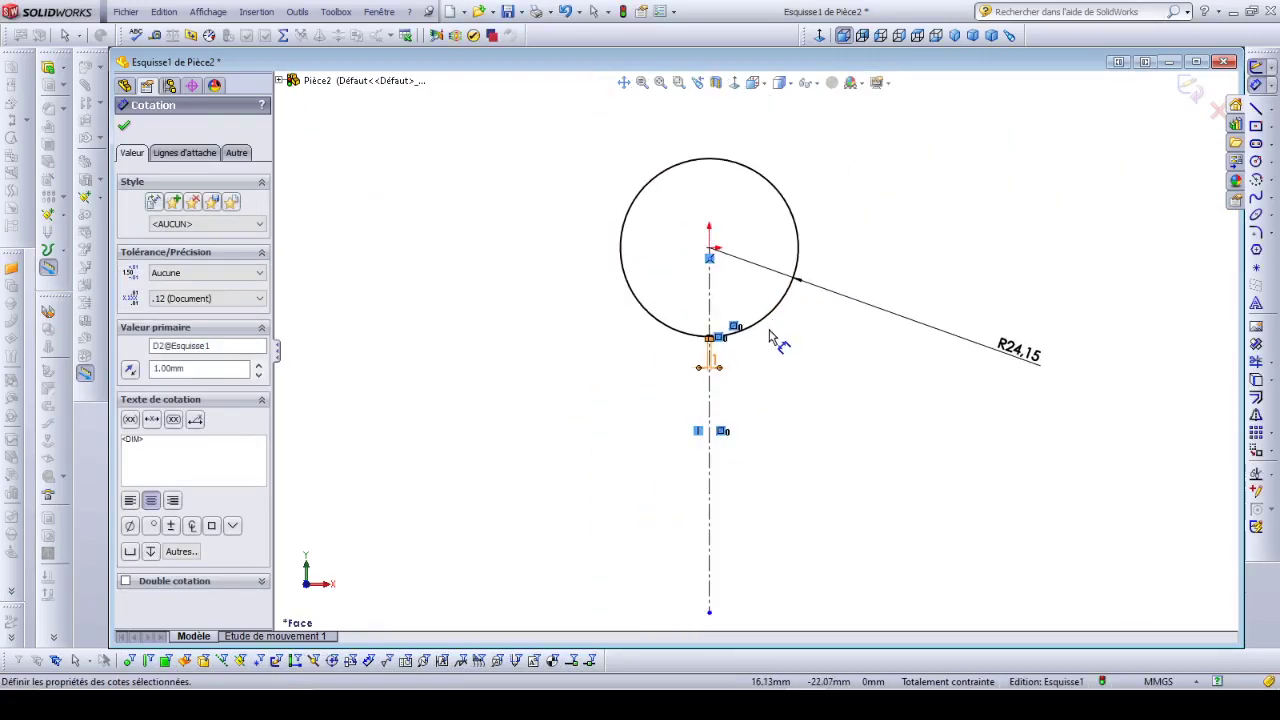
Consult the overall assembly drawing CI 012 - 03 ensemble.PDF.
scroll(775, 340, up, 3)
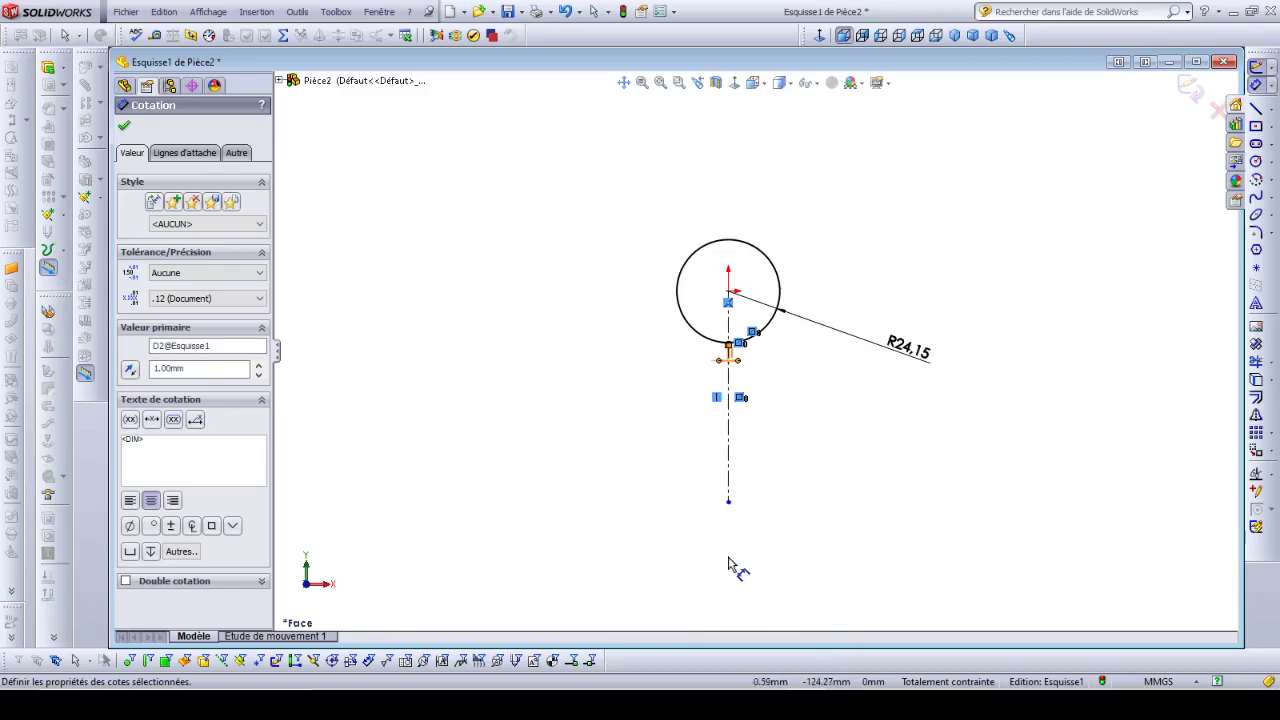
mouse_move(814, 506)
middle_down()
mouse_move(820, 317)
mouse_move(730, 292)
middle_up()
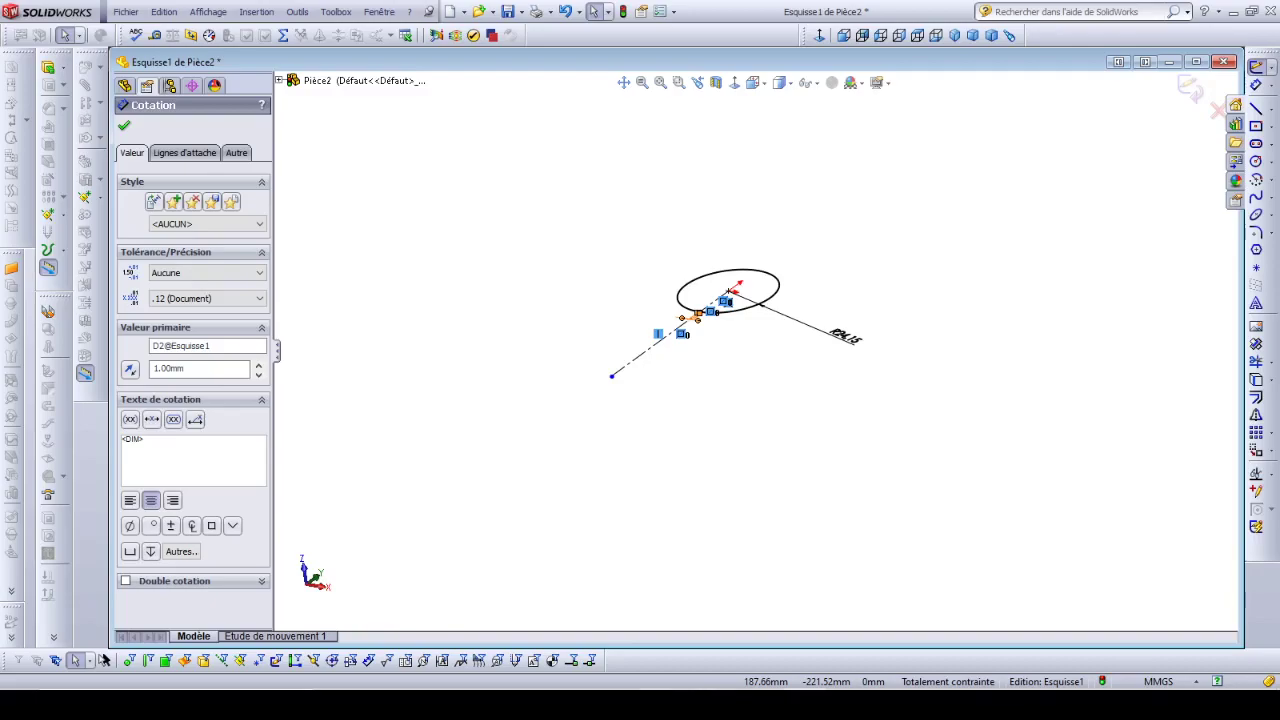
mouse_move(768, 705)
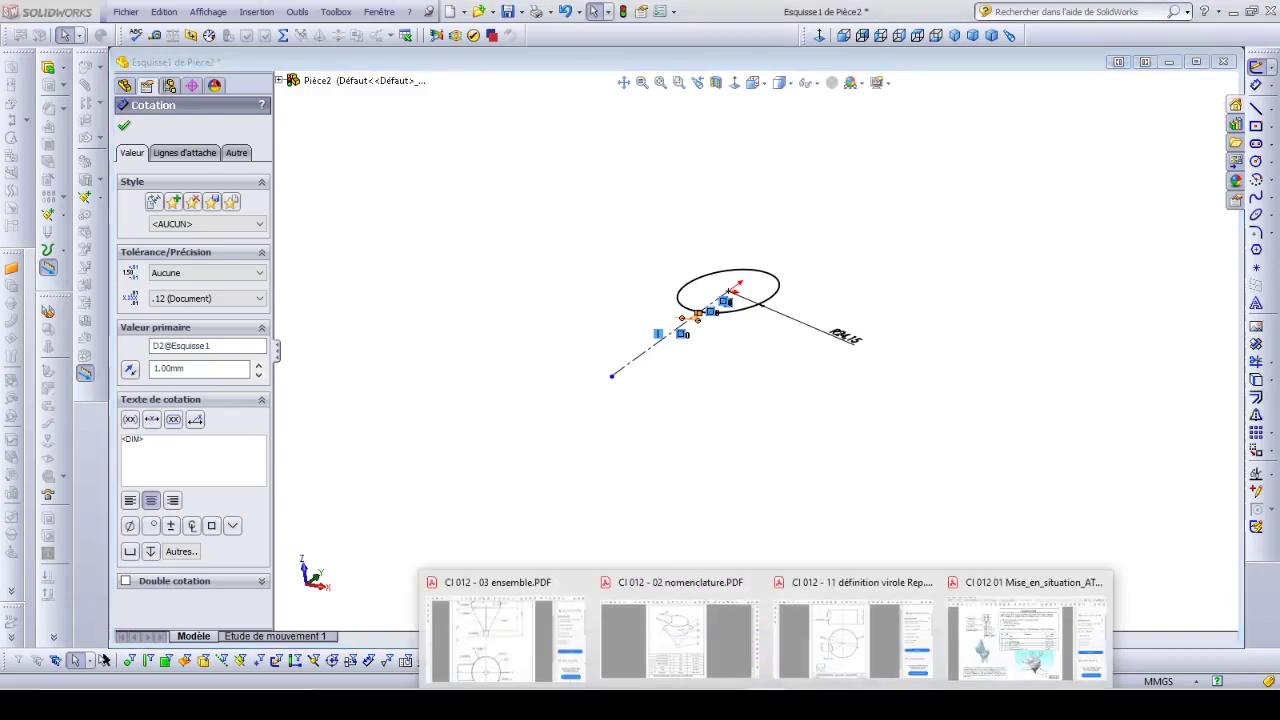
click(471, 651)
scroll(551, 443, up, 3)
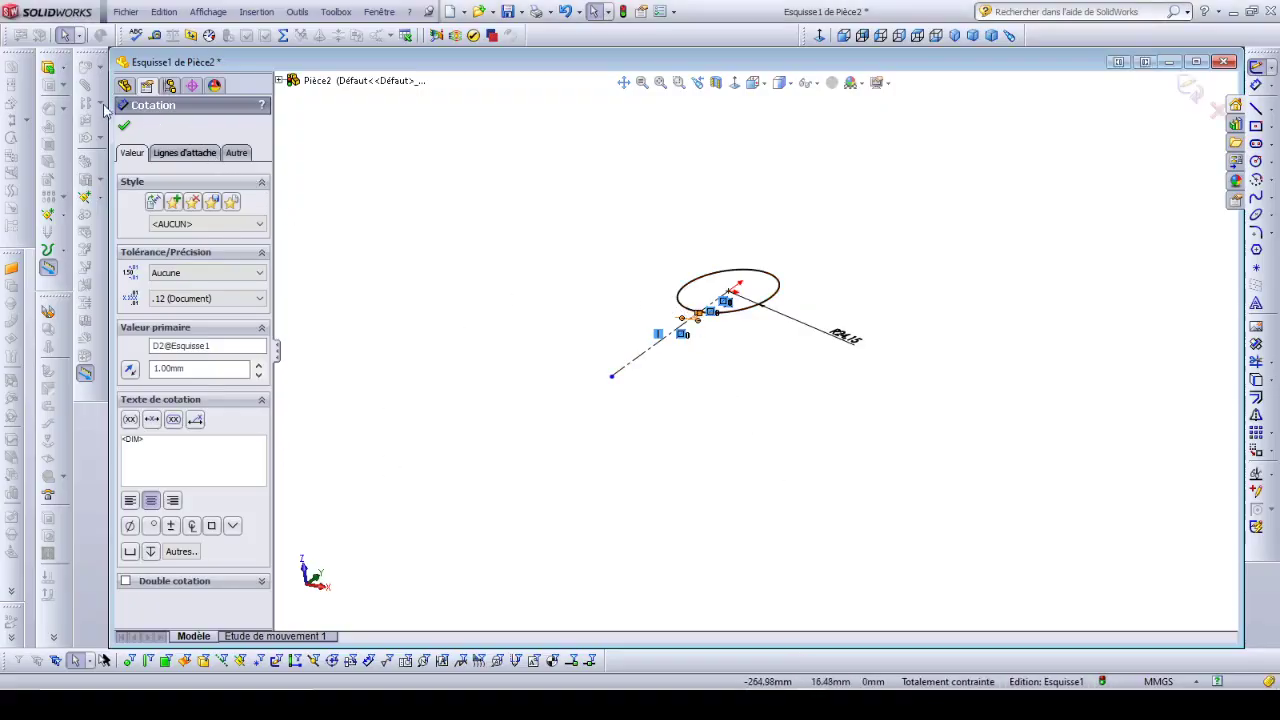
Finish dimensioning the small open circular profile and exit its sketch.
click(123, 127)
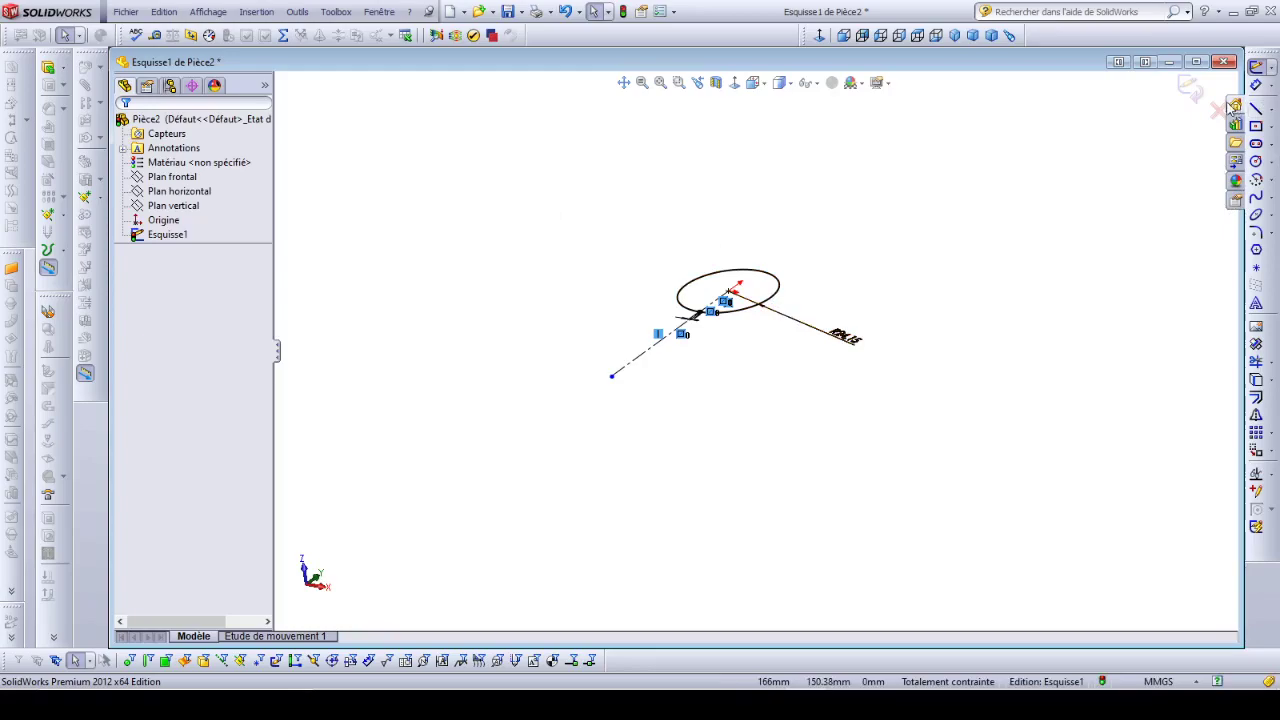
scroll(762, 316, up, 2)
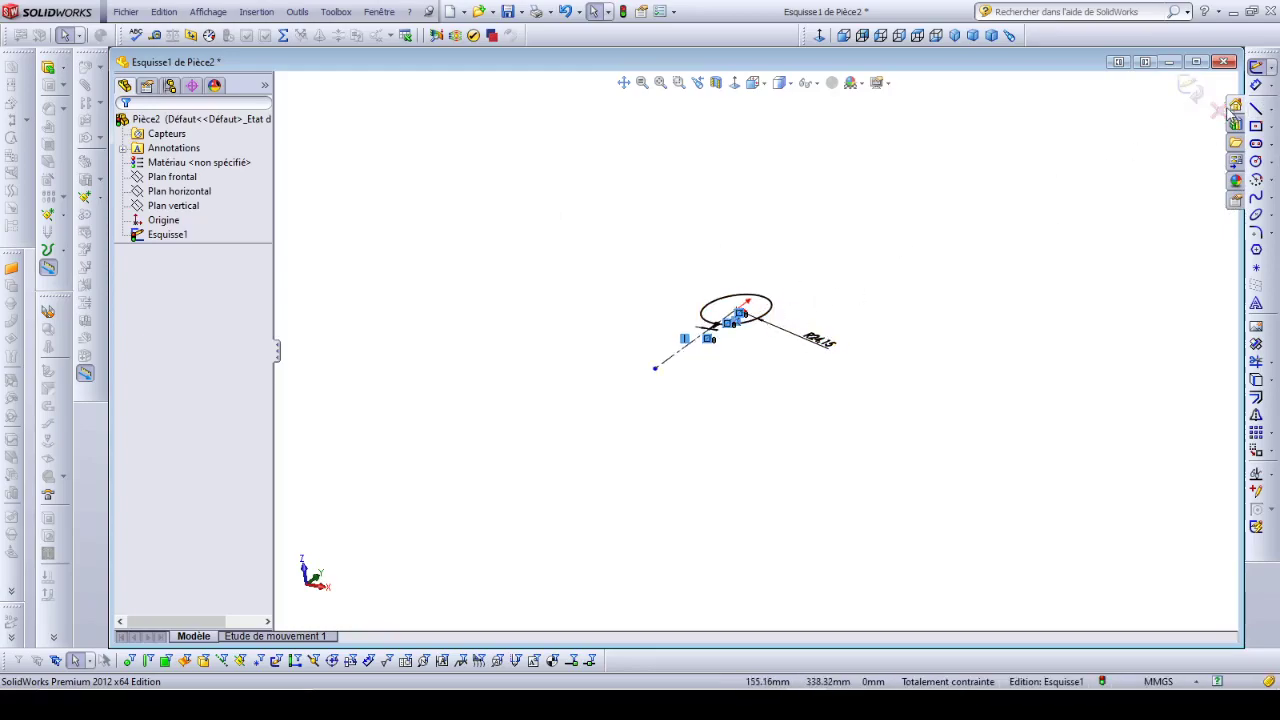
click(1190, 92)
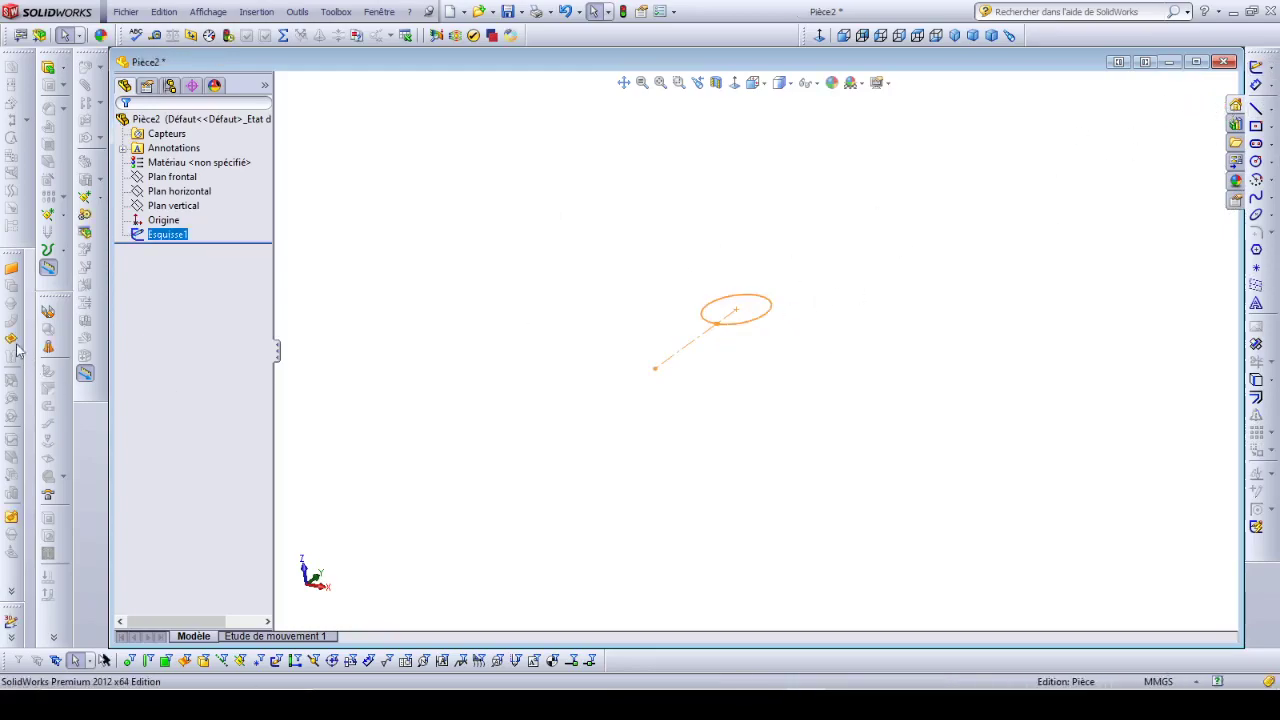
Create a reference plane offset 215 mm above Plan frontal.
click(64, 222)
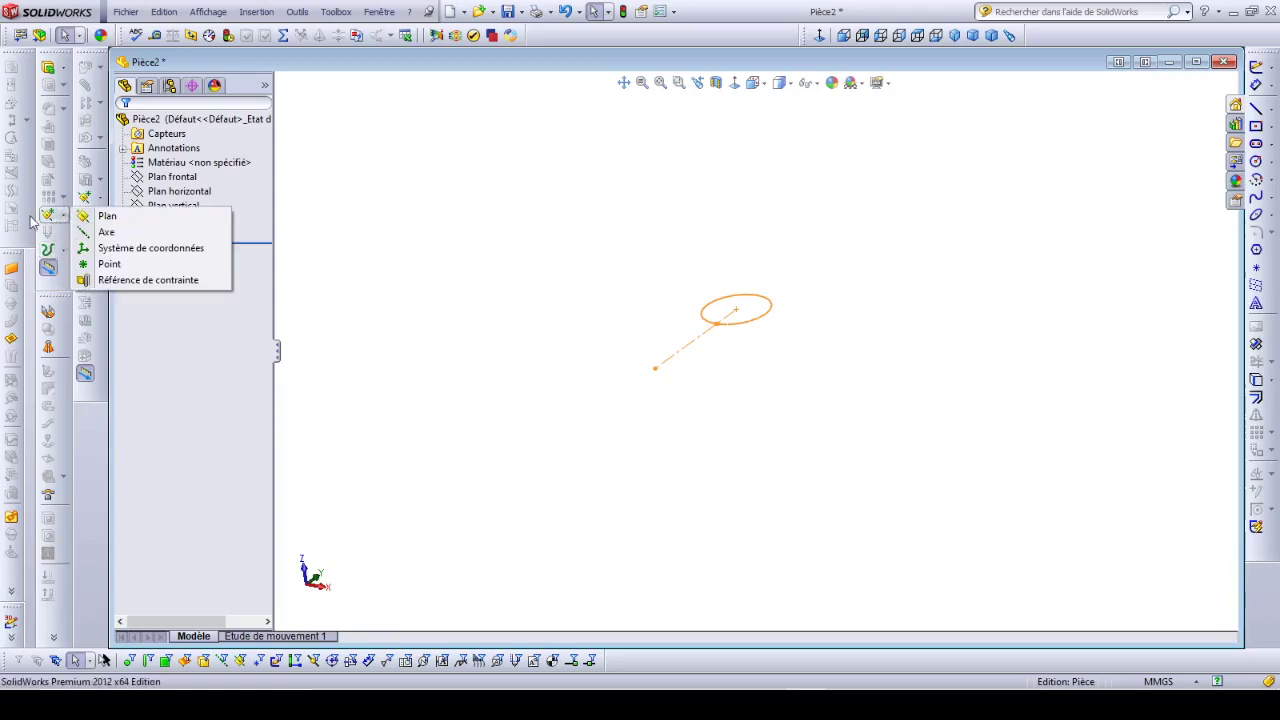
click(96, 202)
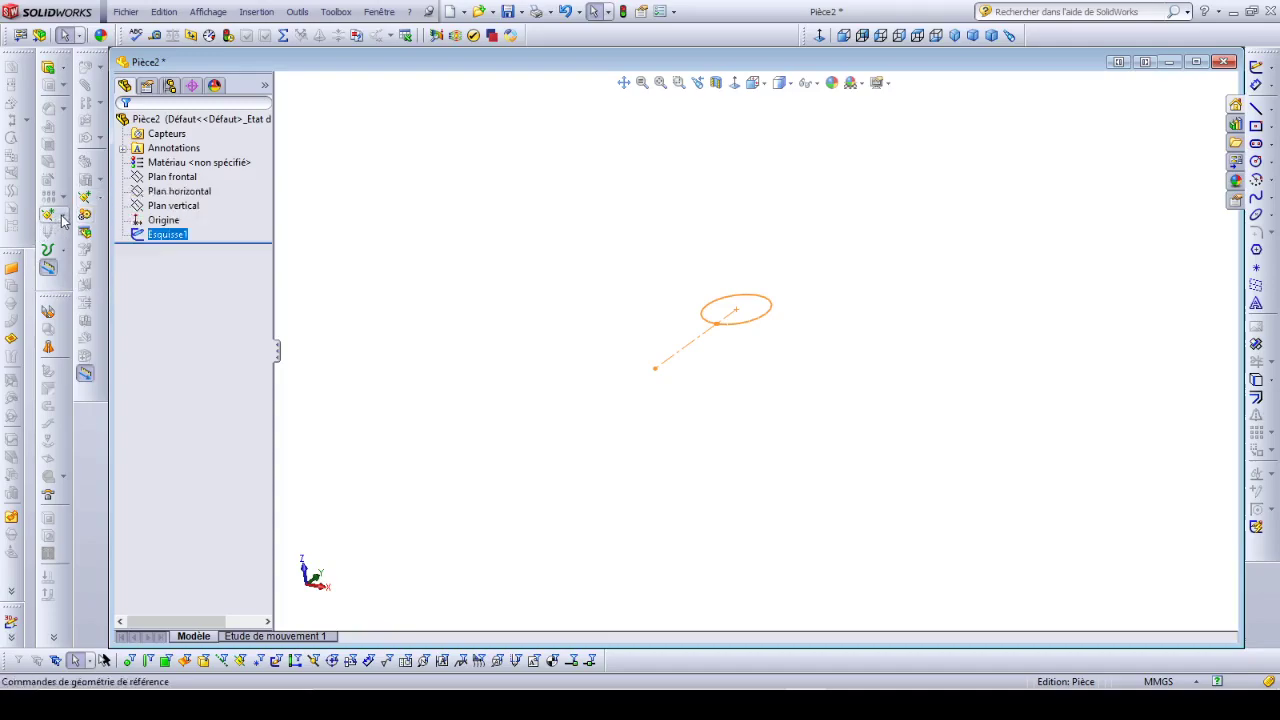
click(64, 217)
click(103, 220)
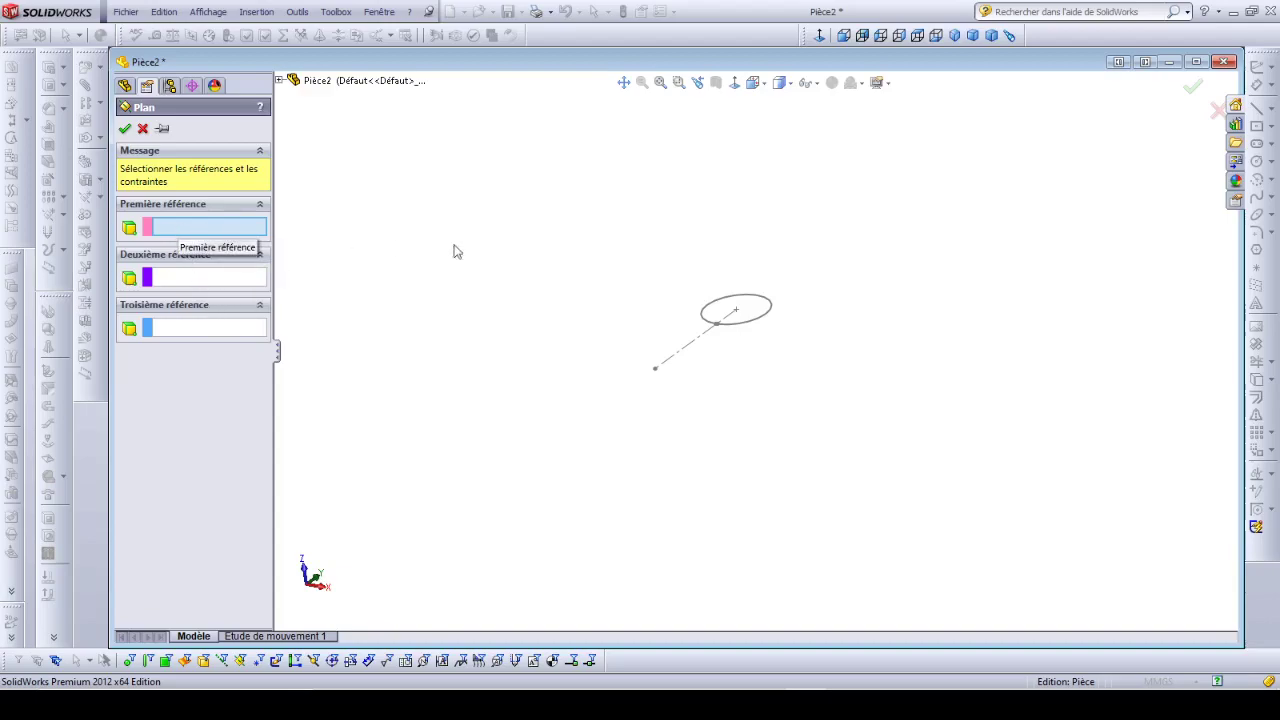
click(281, 81)
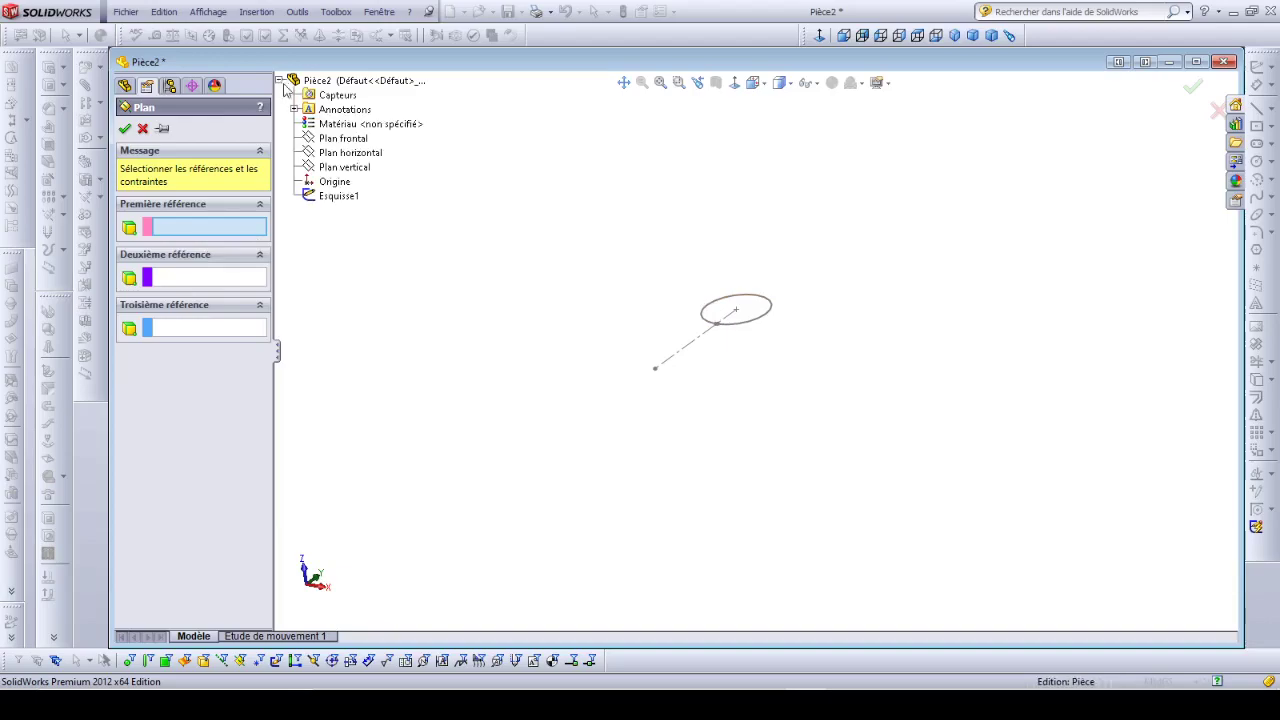
click(344, 140)
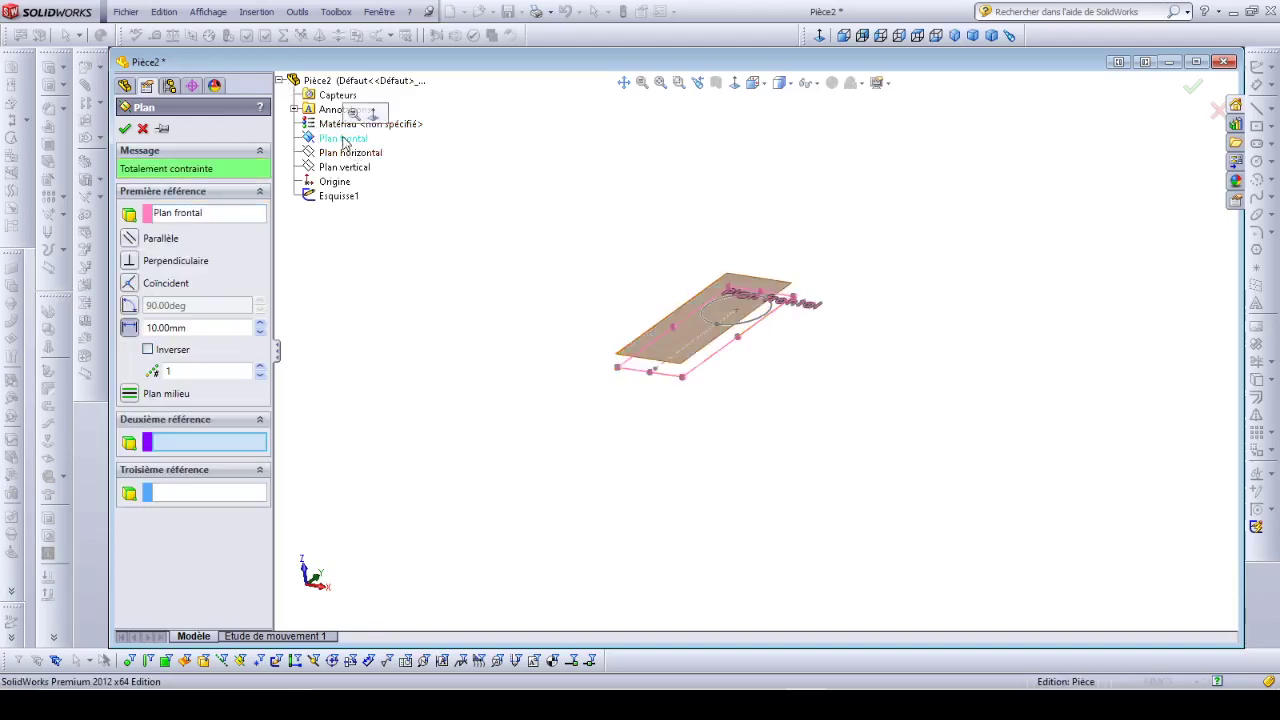
mouse_move(630, 487)
middle_down()
mouse_move(669, 411)
mouse_move(672, 441)
middle_up()
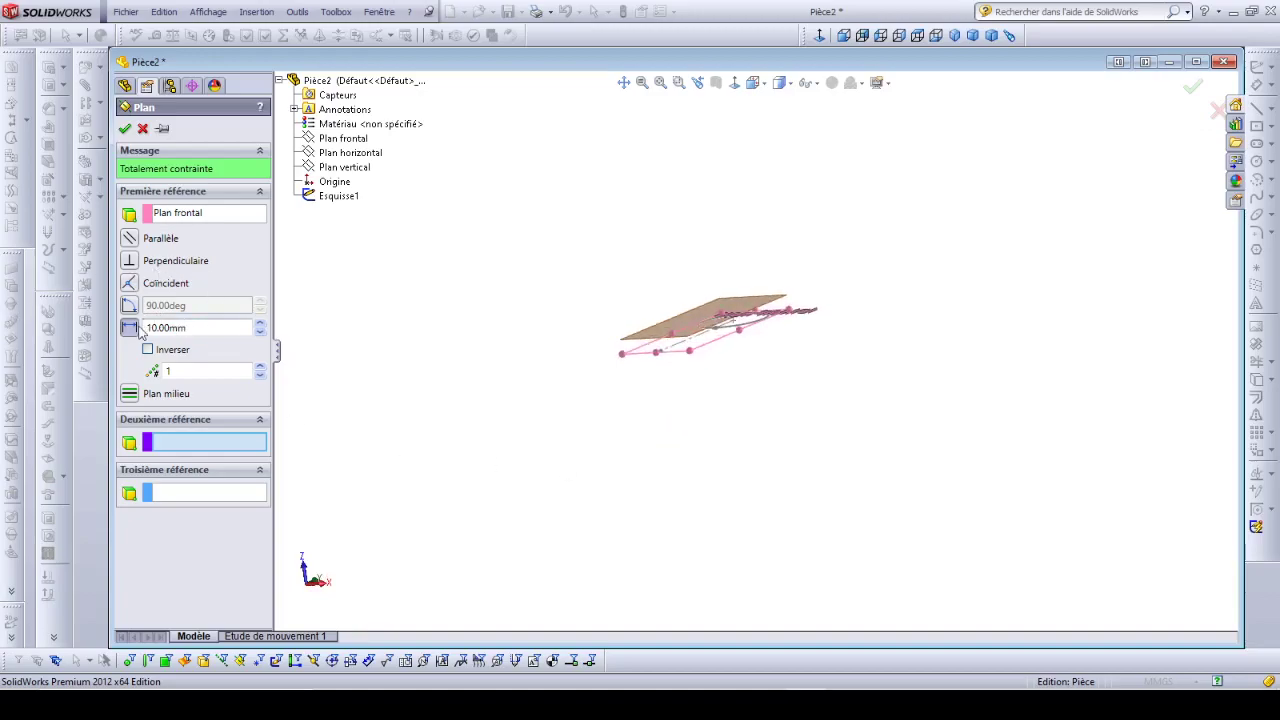
drag(190, 328, 120, 333)
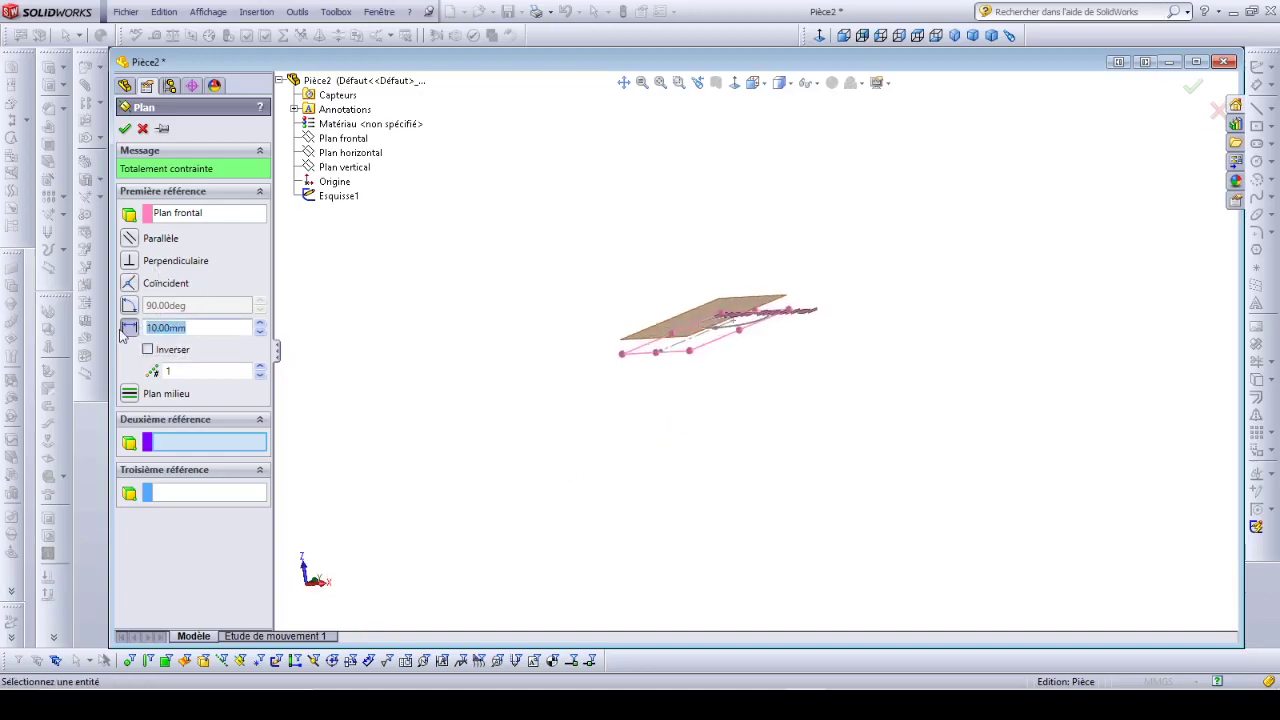
text(215)
key(Return)
middle_drag(461, 532, 846, 305)
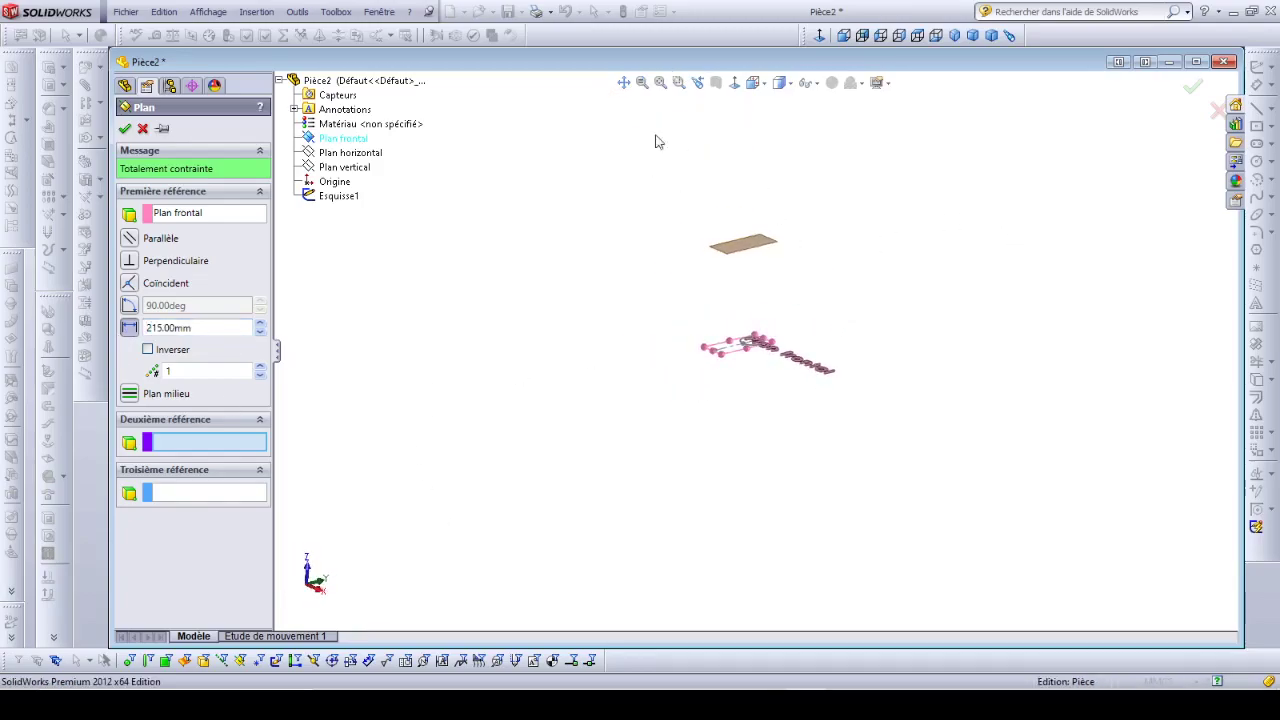
click(124, 129)
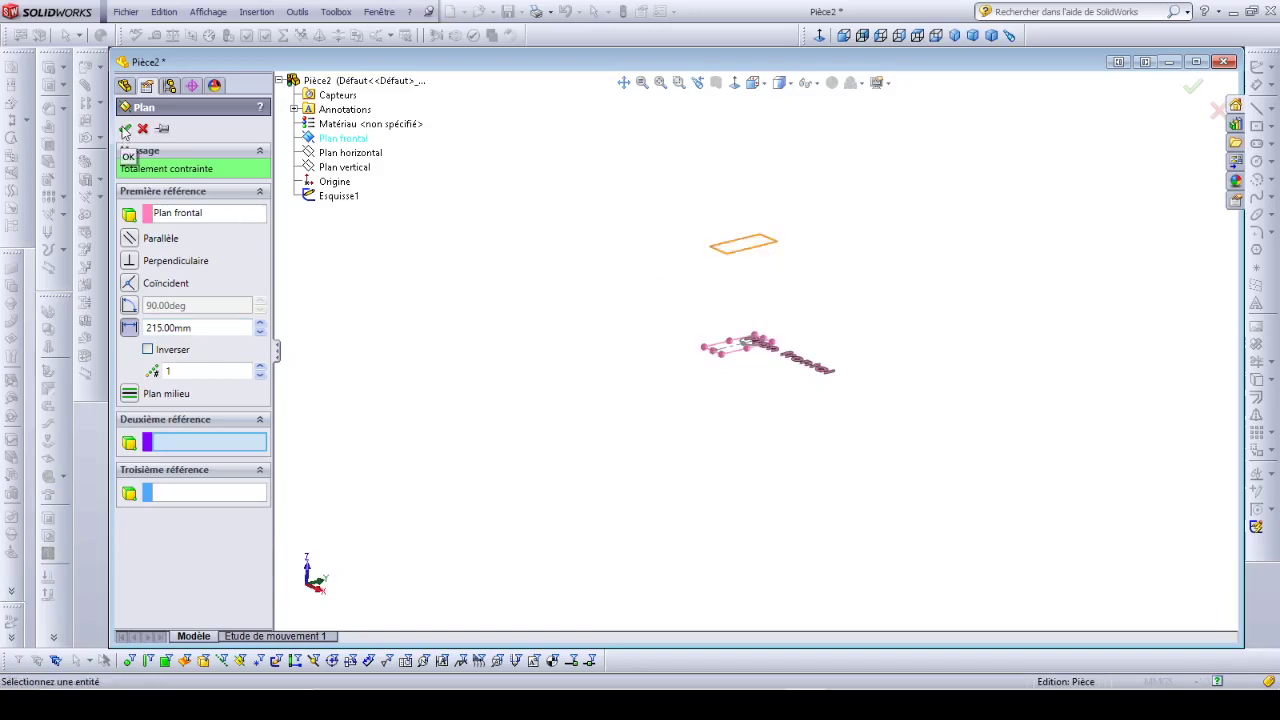
Start a new sketch on the offset plane and orient the view normal to it.
mouse_move(767, 305)
middle_down()
mouse_move(820, 249)
mouse_move(829, 334)
mouse_move(773, 284)
middle_up()
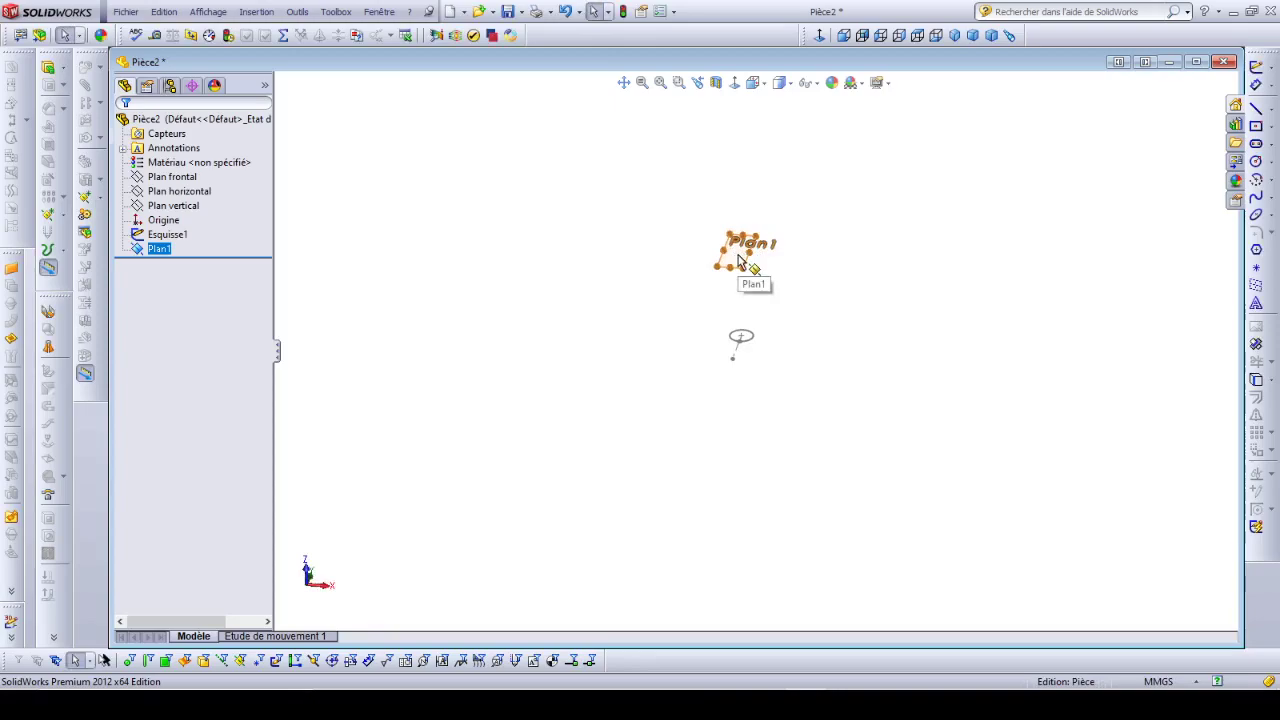
click(157, 252)
click(147, 287)
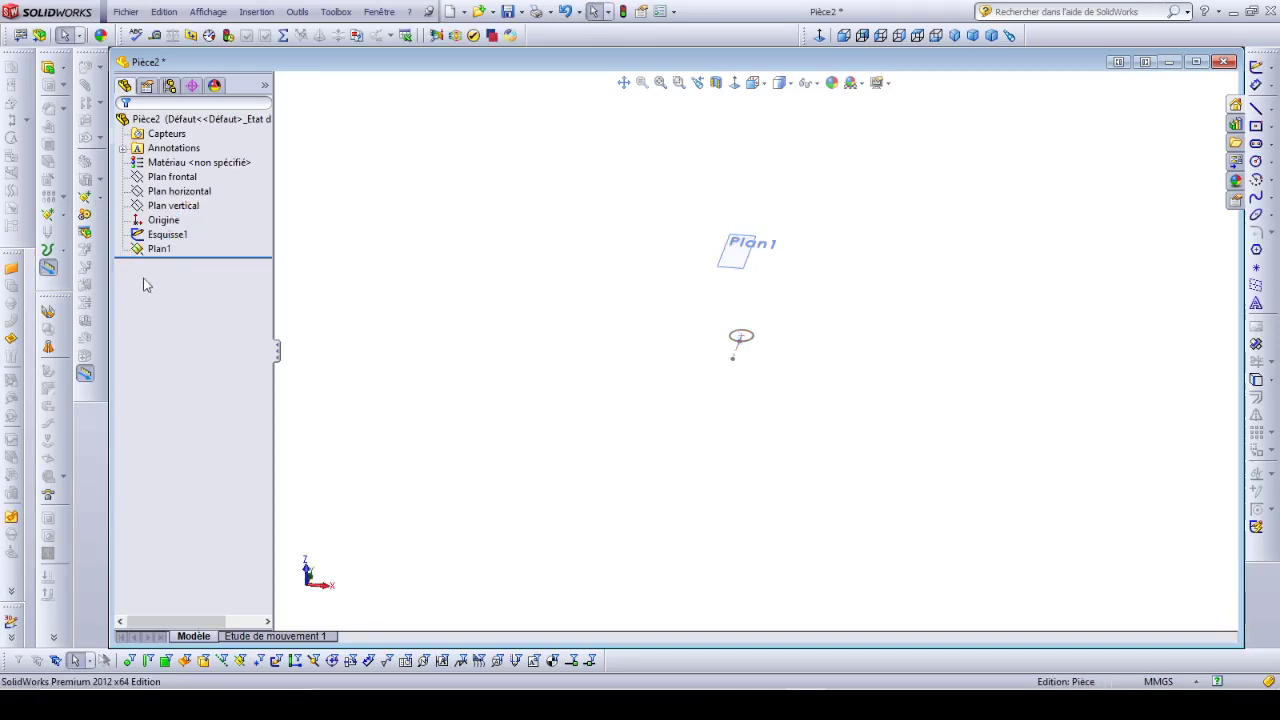
click(158, 249)
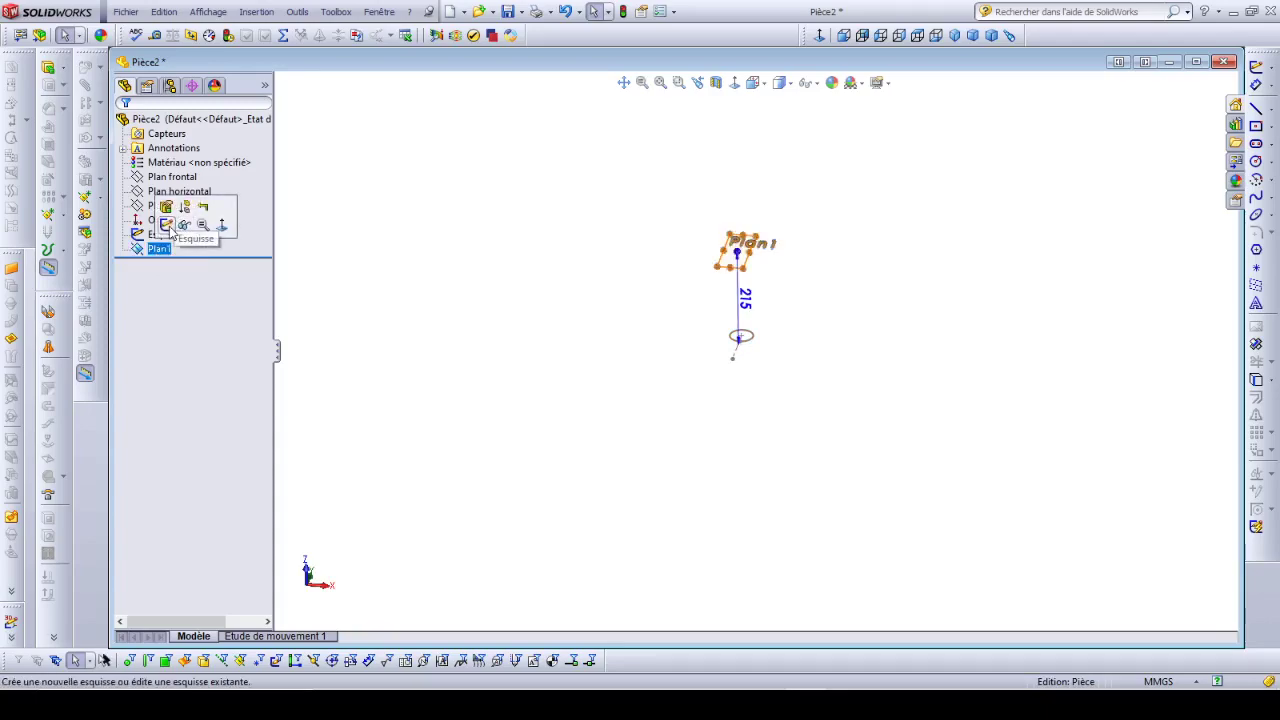
click(1257, 67)
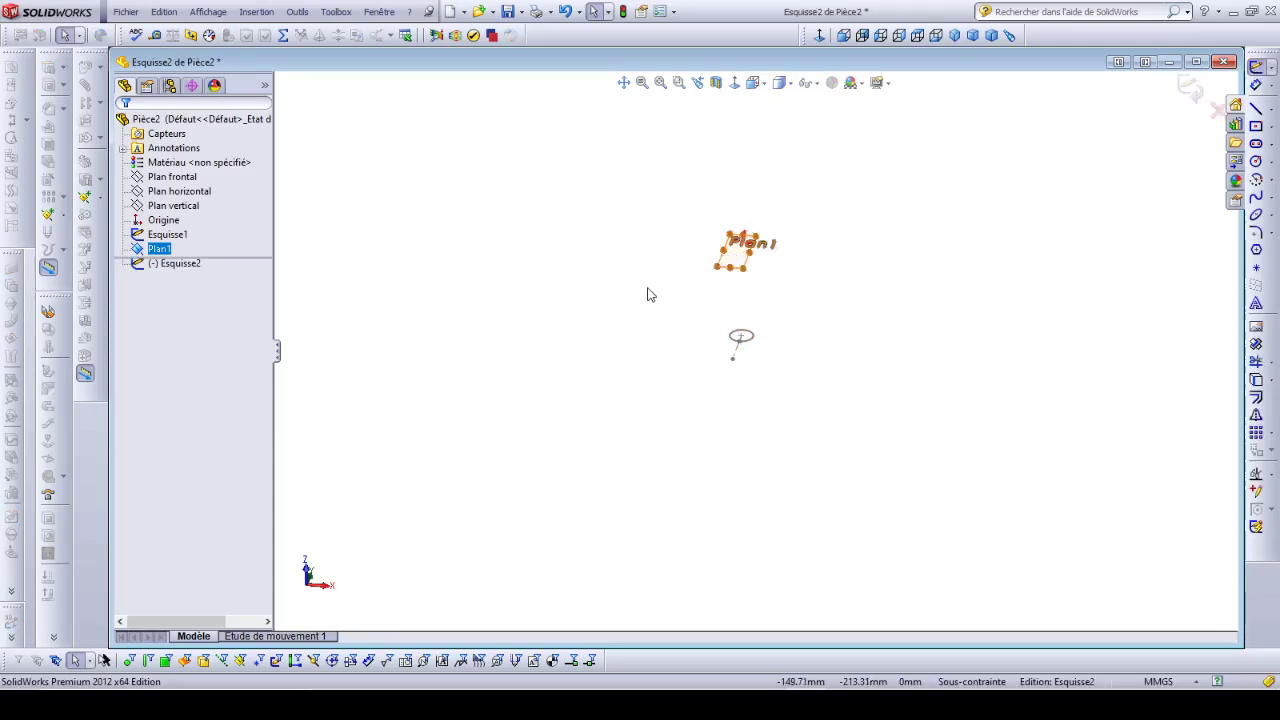
click(736, 88)
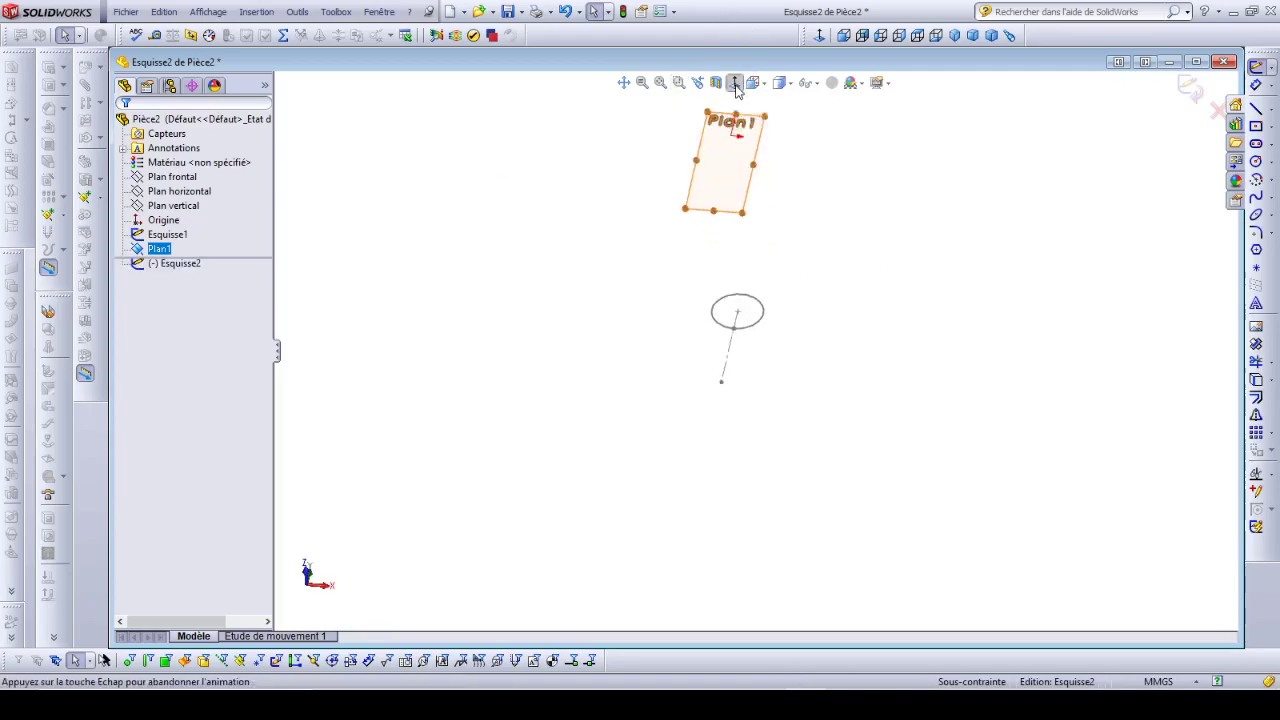
scroll(826, 283, down, 4)
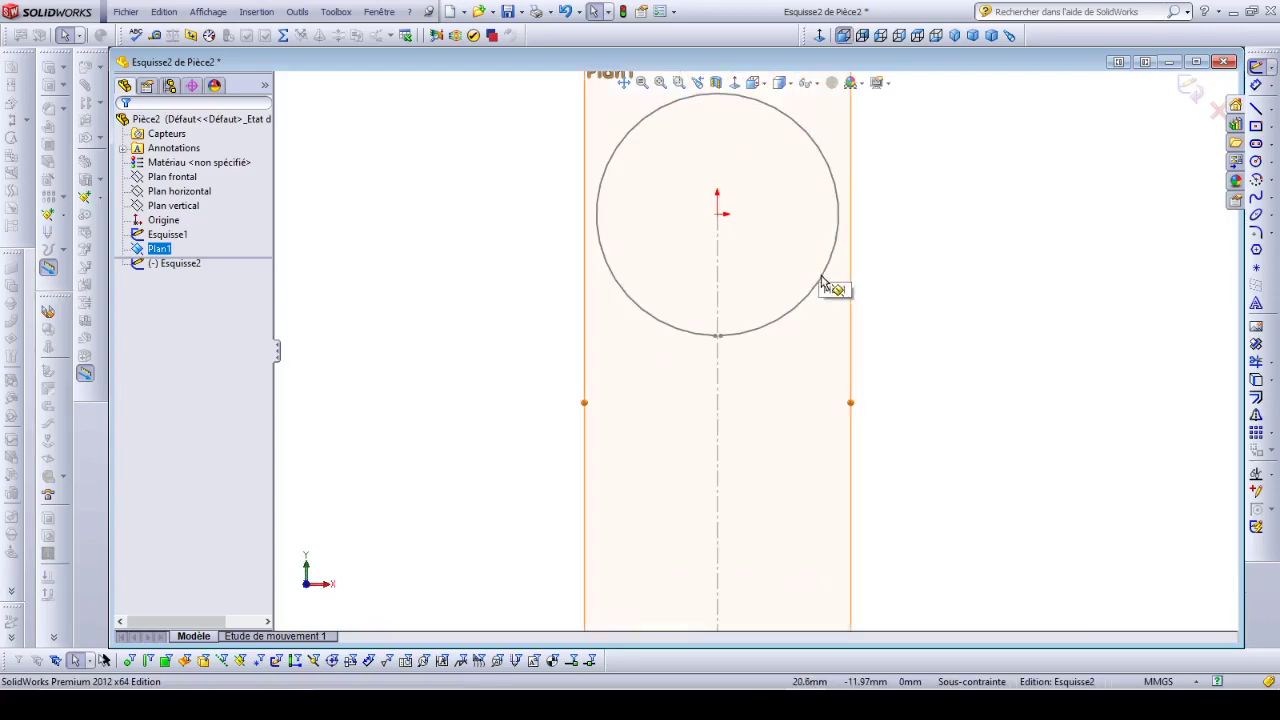
scroll(826, 270, up, 6)
scroll(822, 270, up, 3)
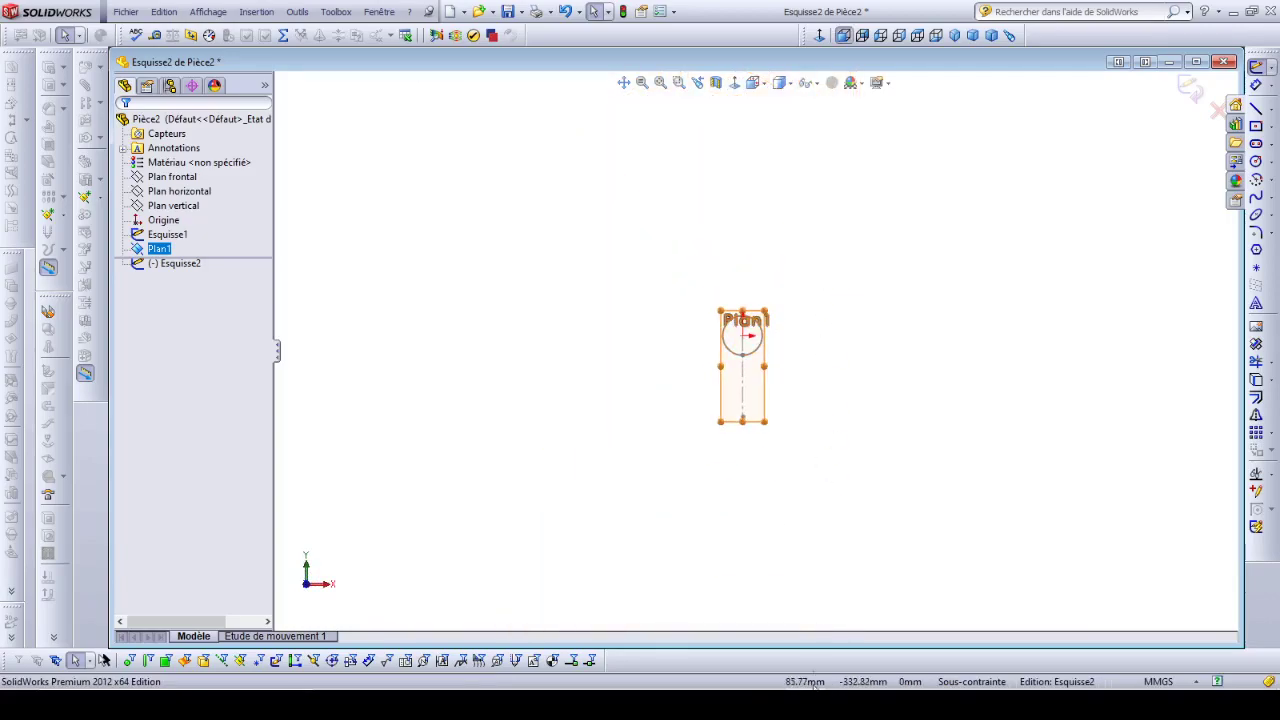
Draw a nearly full centerpoint arc around the origin, about 227 mm in radius, and adjust its ends to either side of the vertical axis.
click(1258, 181)
click(742, 336)
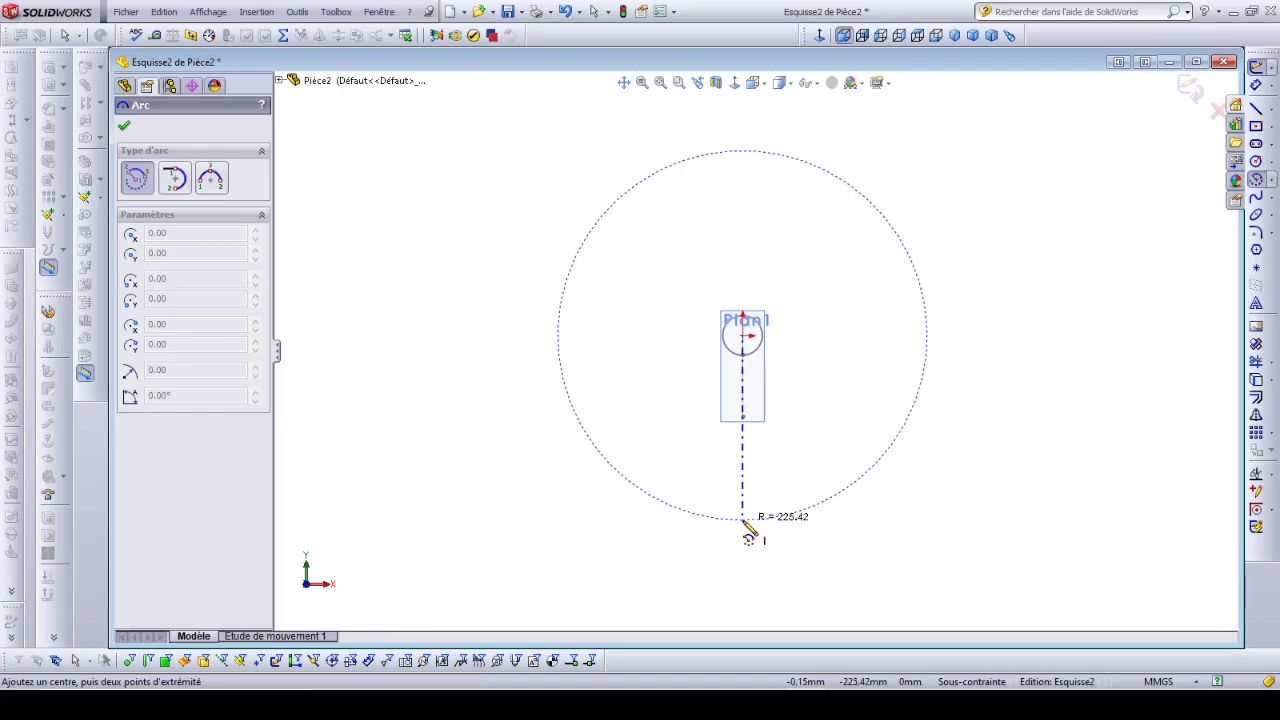
click(755, 521)
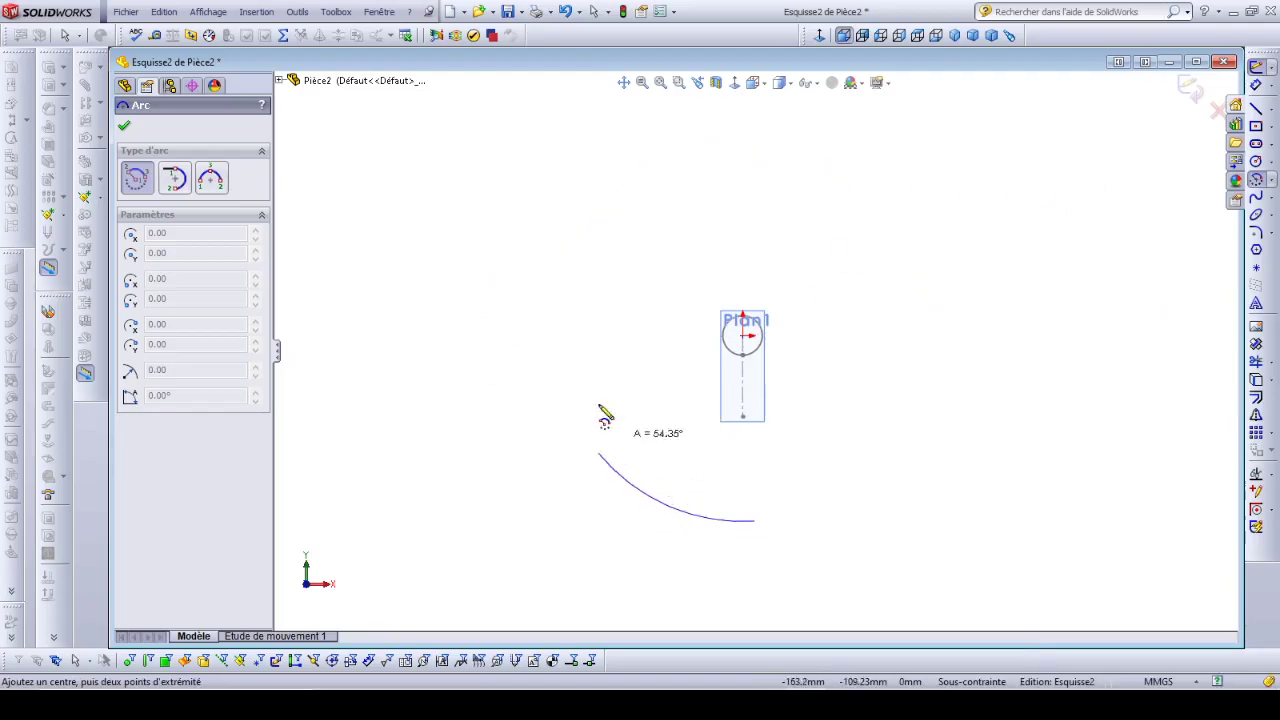
click(810, 508)
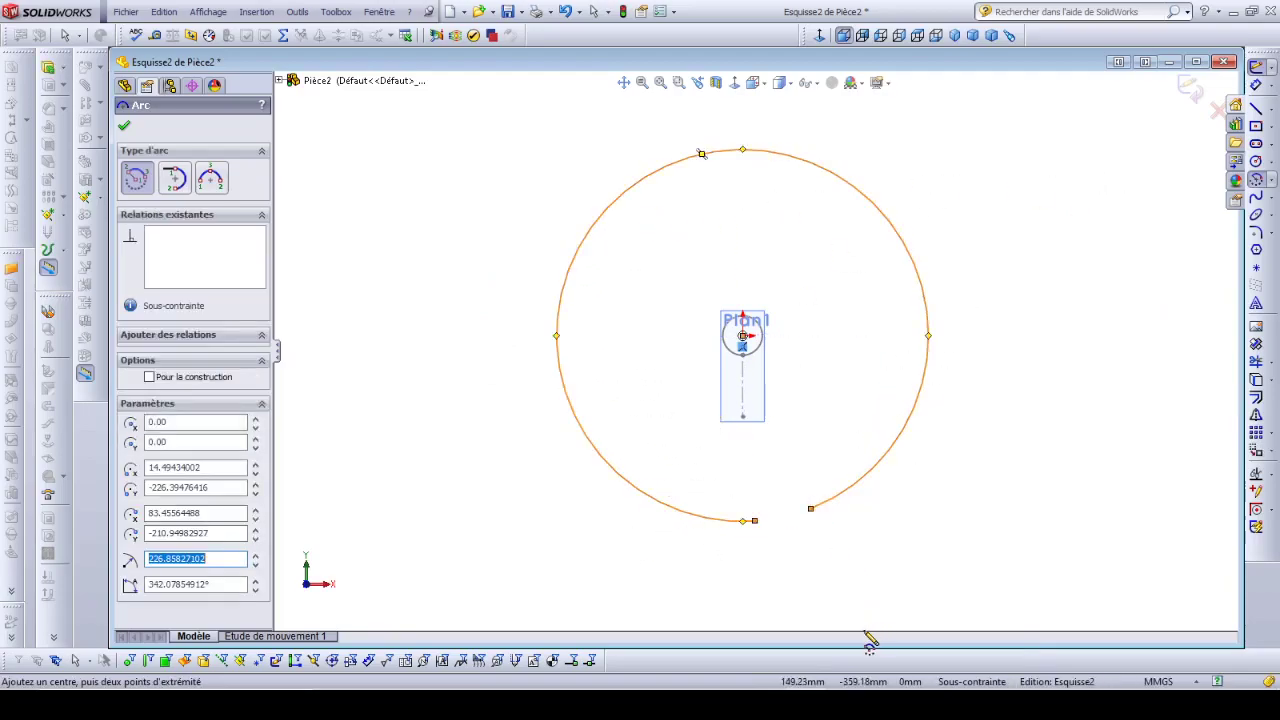
key(Escape)
drag(755, 522, 785, 535)
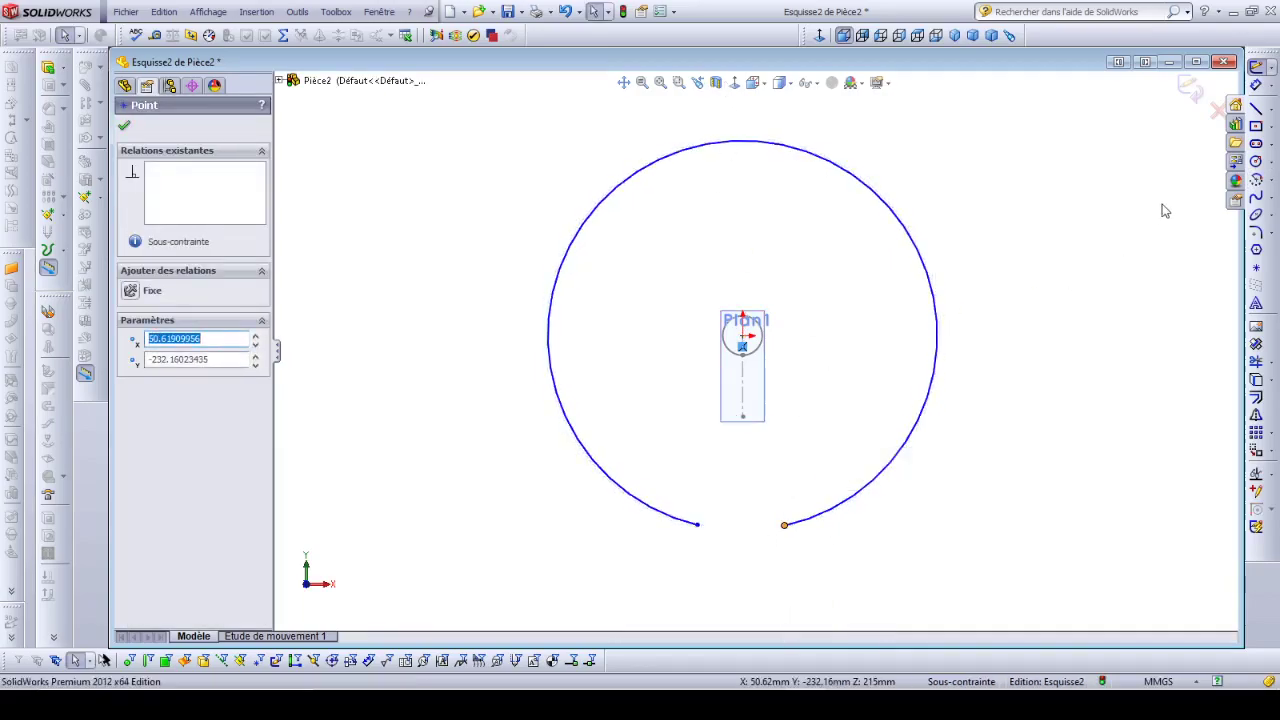
Draw a vertical construction line from the origin down through the large arc's gap.
click(1274, 115)
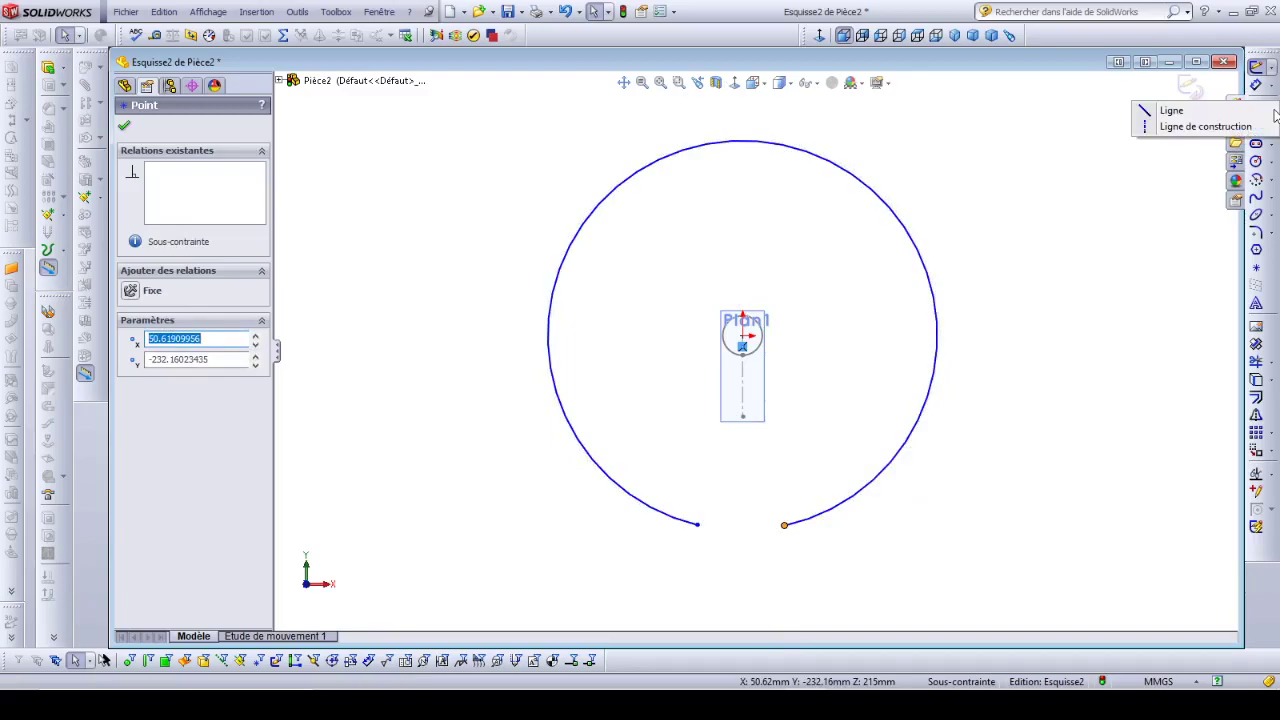
click(1170, 123)
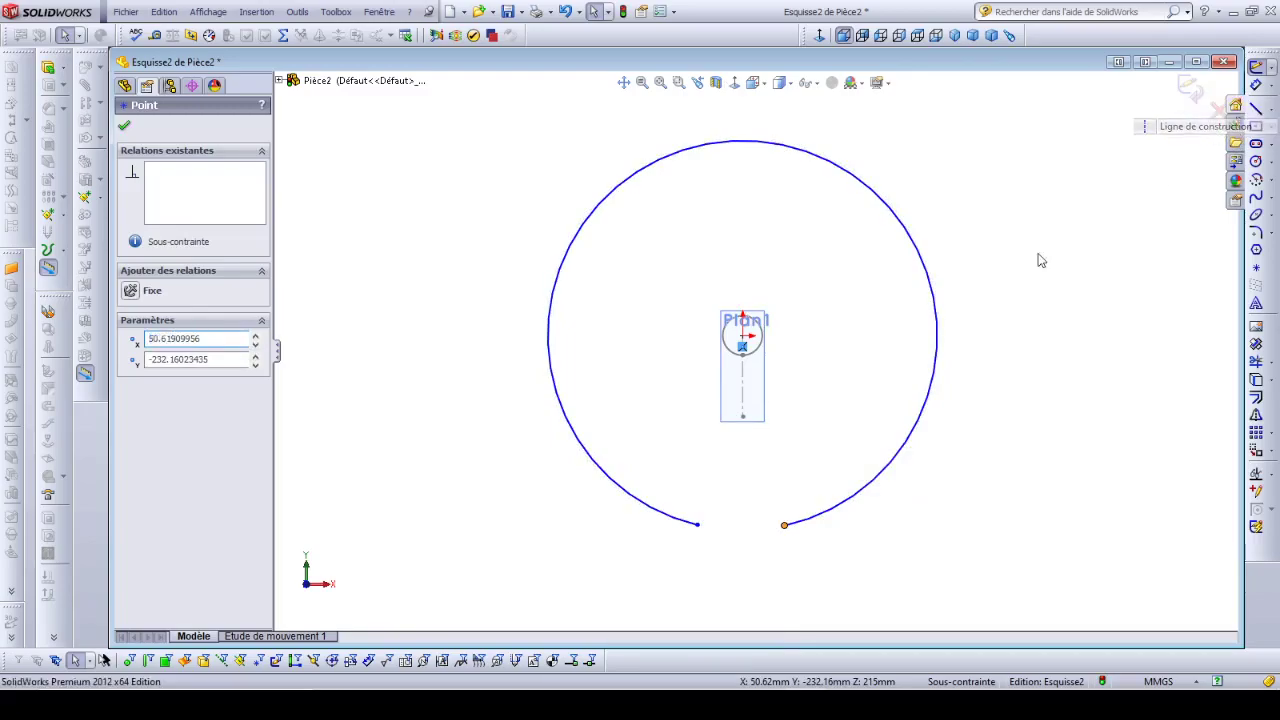
click(742, 337)
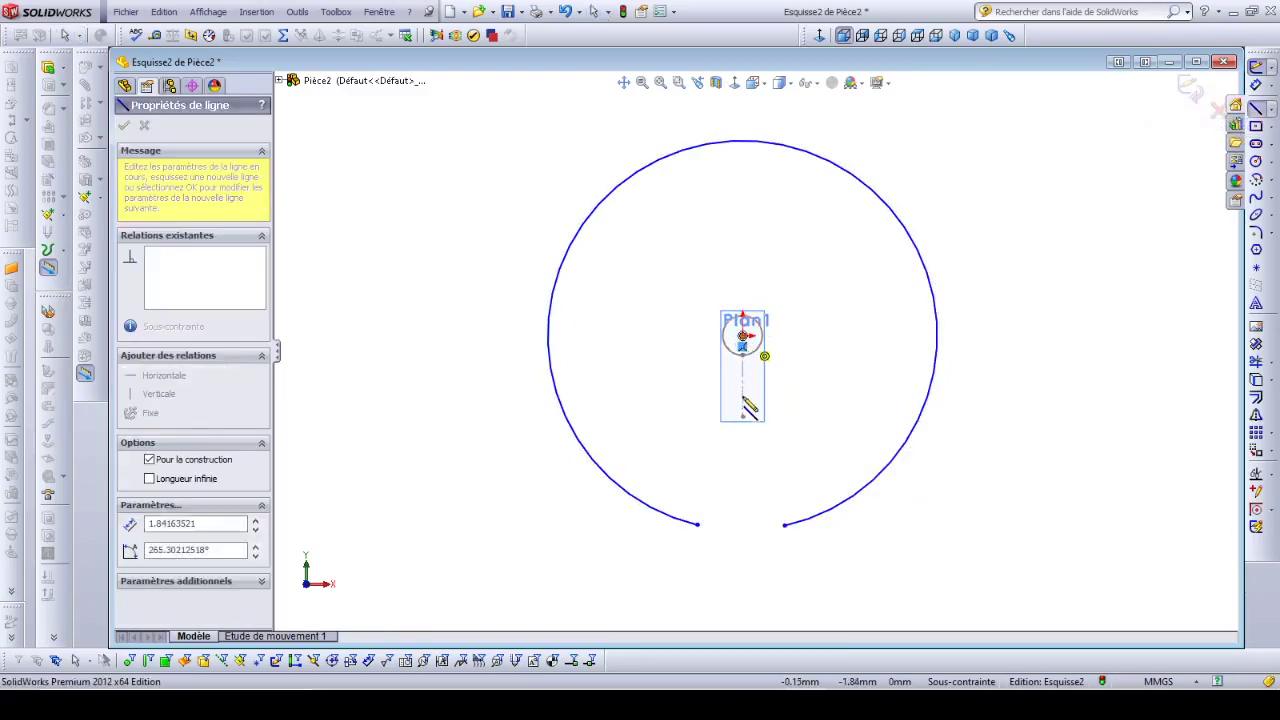
click(742, 572)
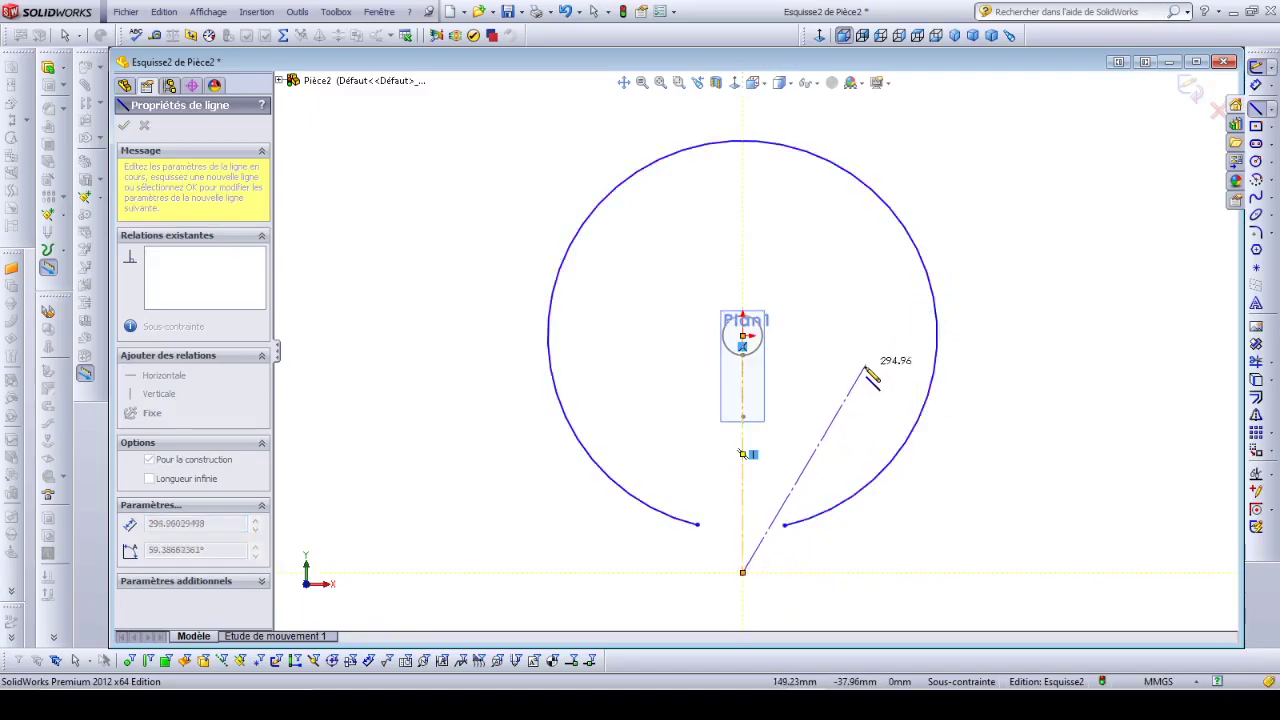
key(Escape)
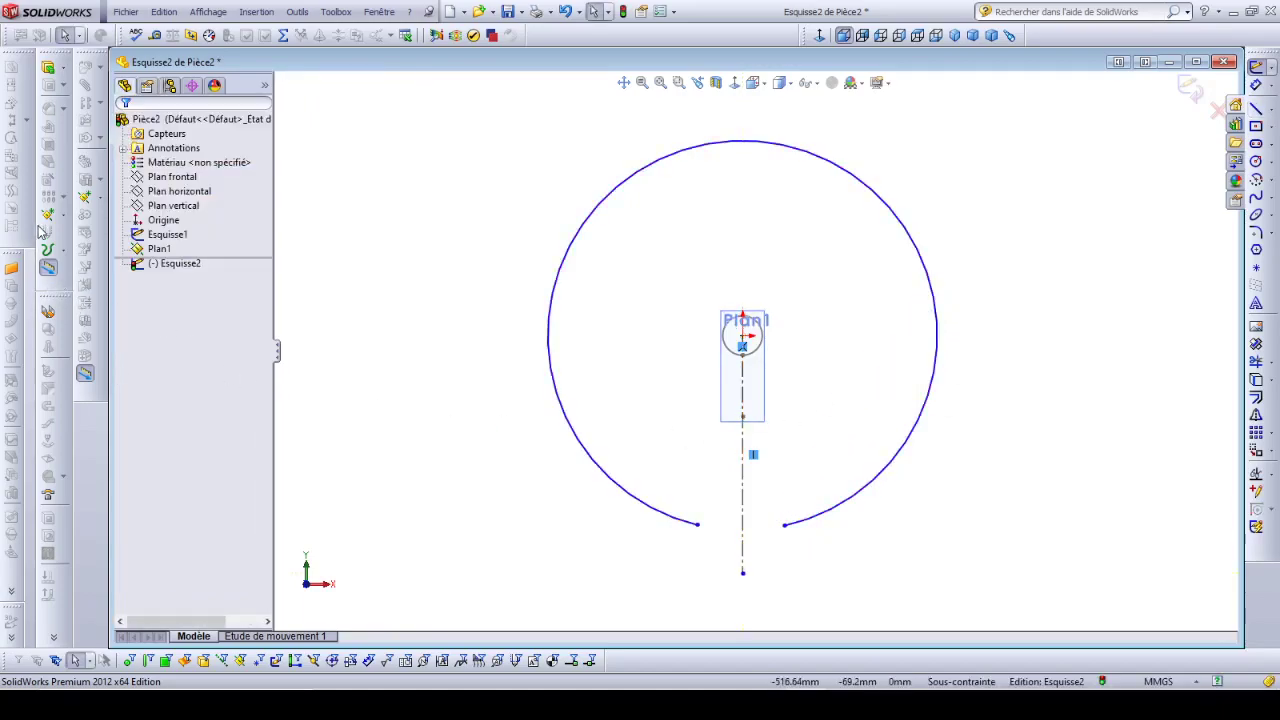
Make the large arc's two endpoints symmetric about the vertical construction line on the offset plane.
click(698, 527)
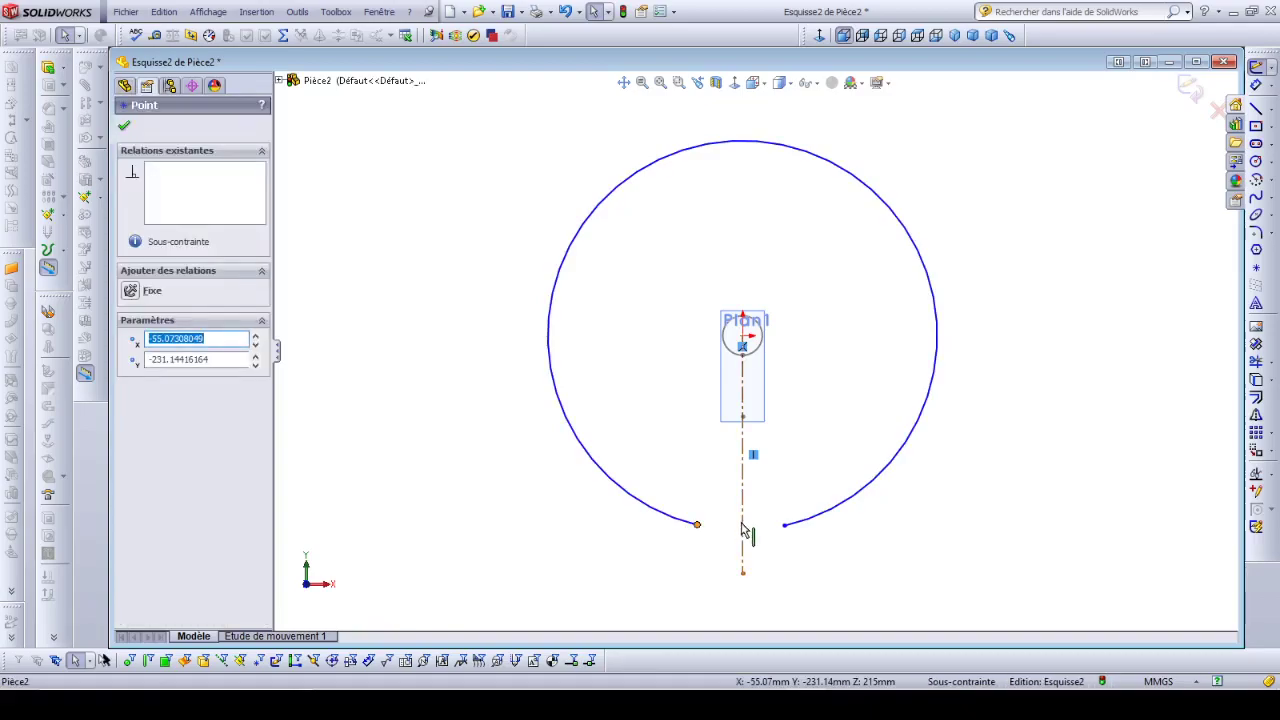
ctrl+click(745, 530)
ctrl+click(784, 525)
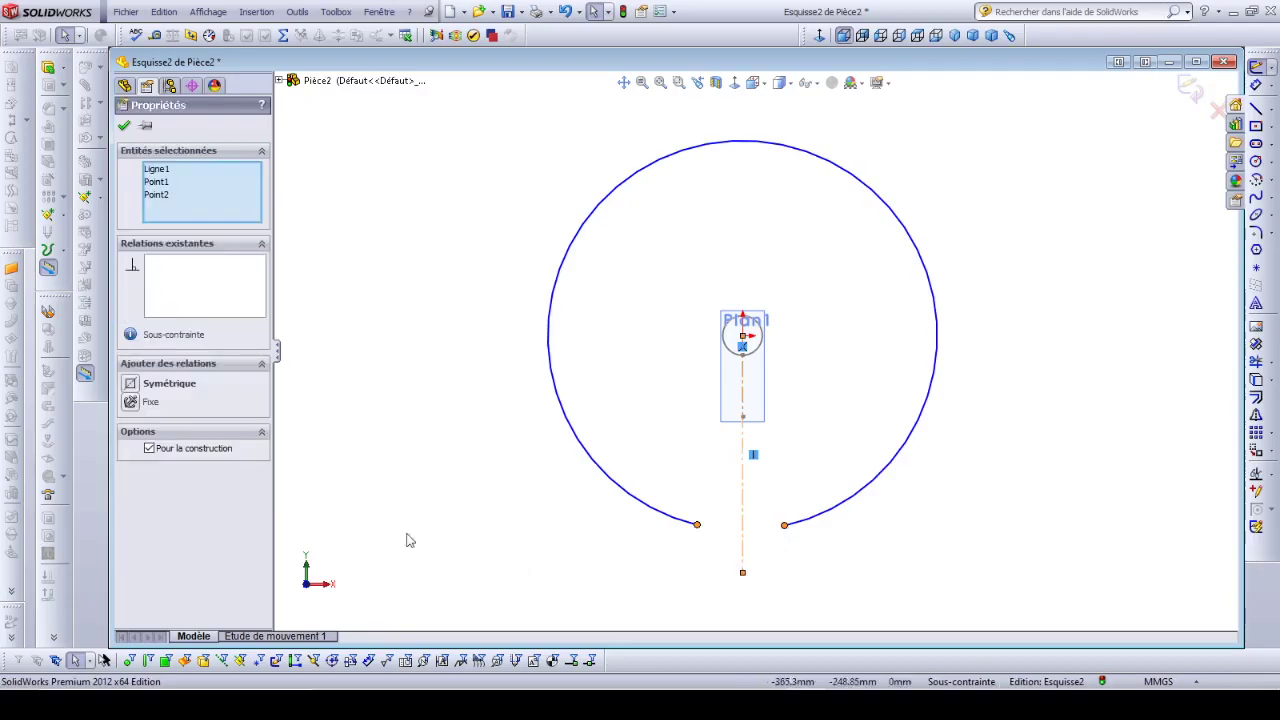
click(133, 384)
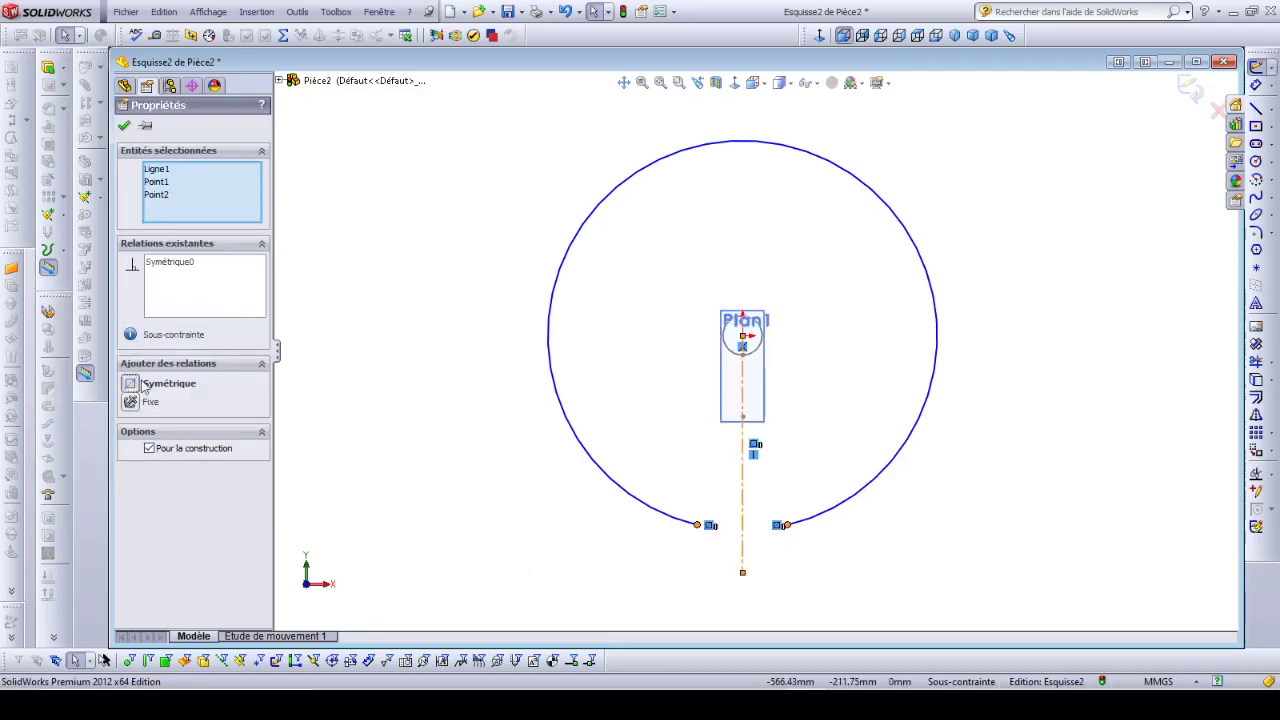
Dimension the gap between the large arc's two endpoints and set it to 1 mm.
click(1262, 87)
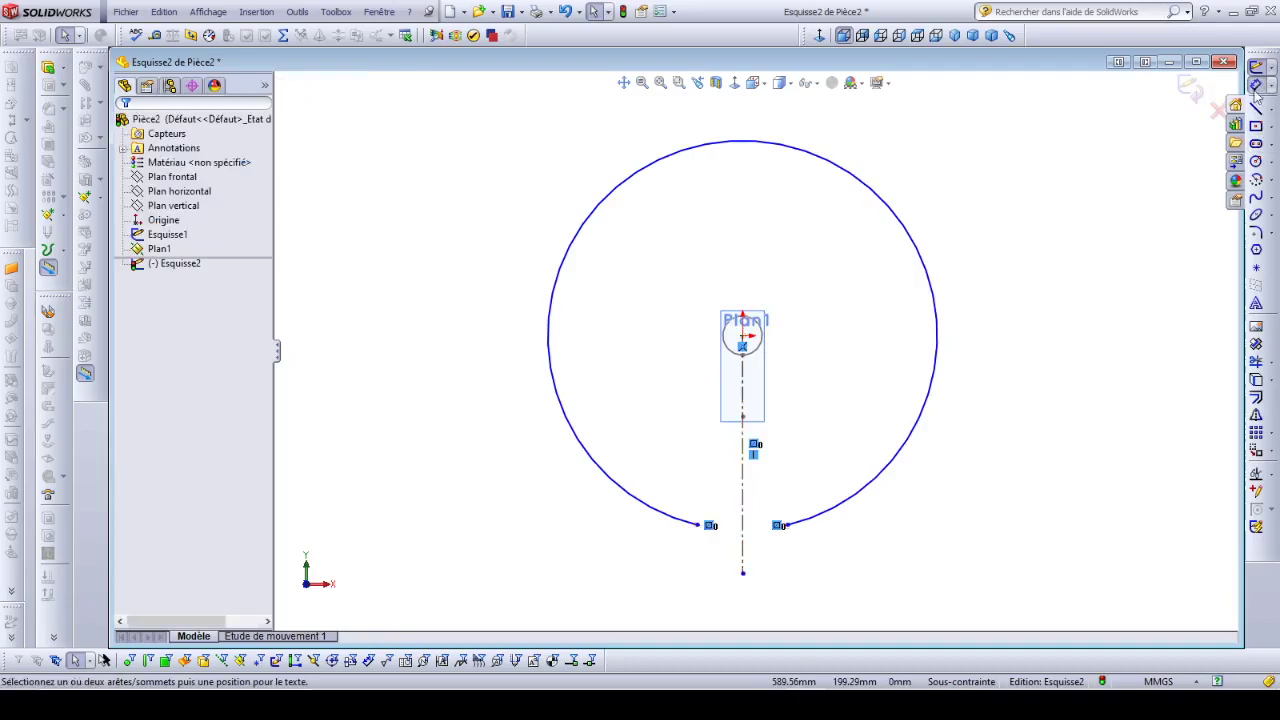
click(786, 525)
click(697, 524)
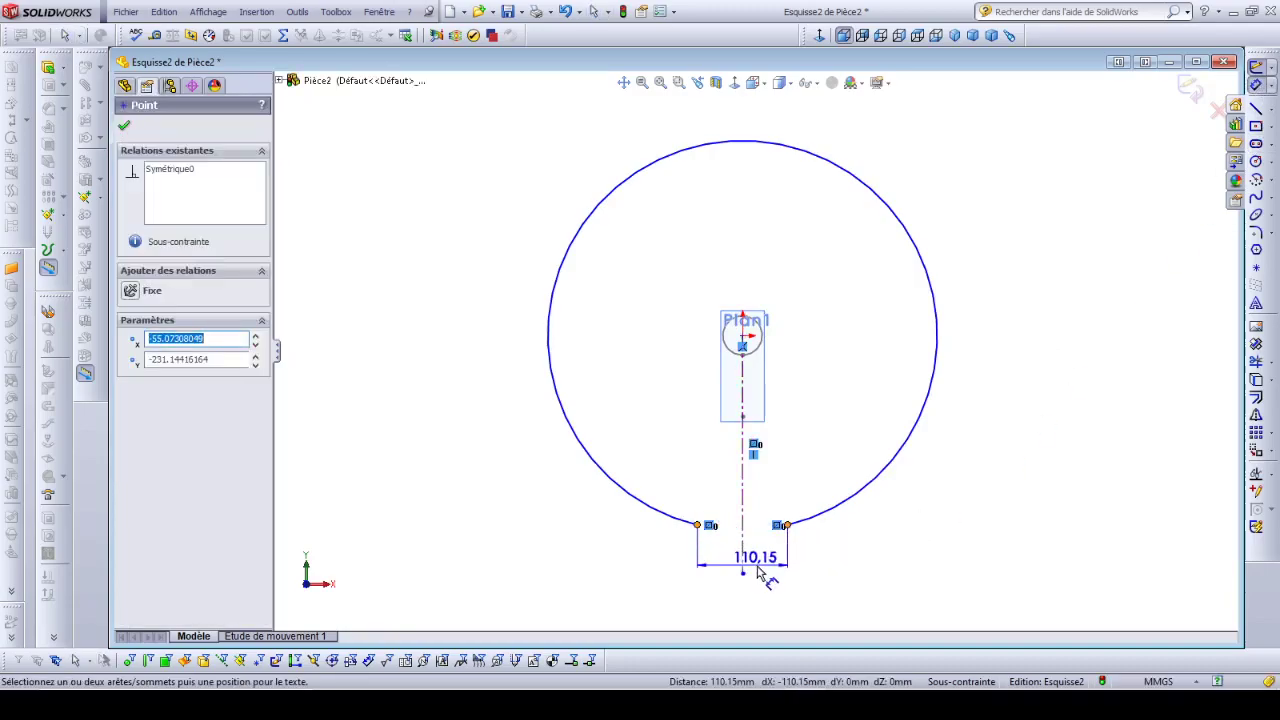
click(800, 572)
key(Return)
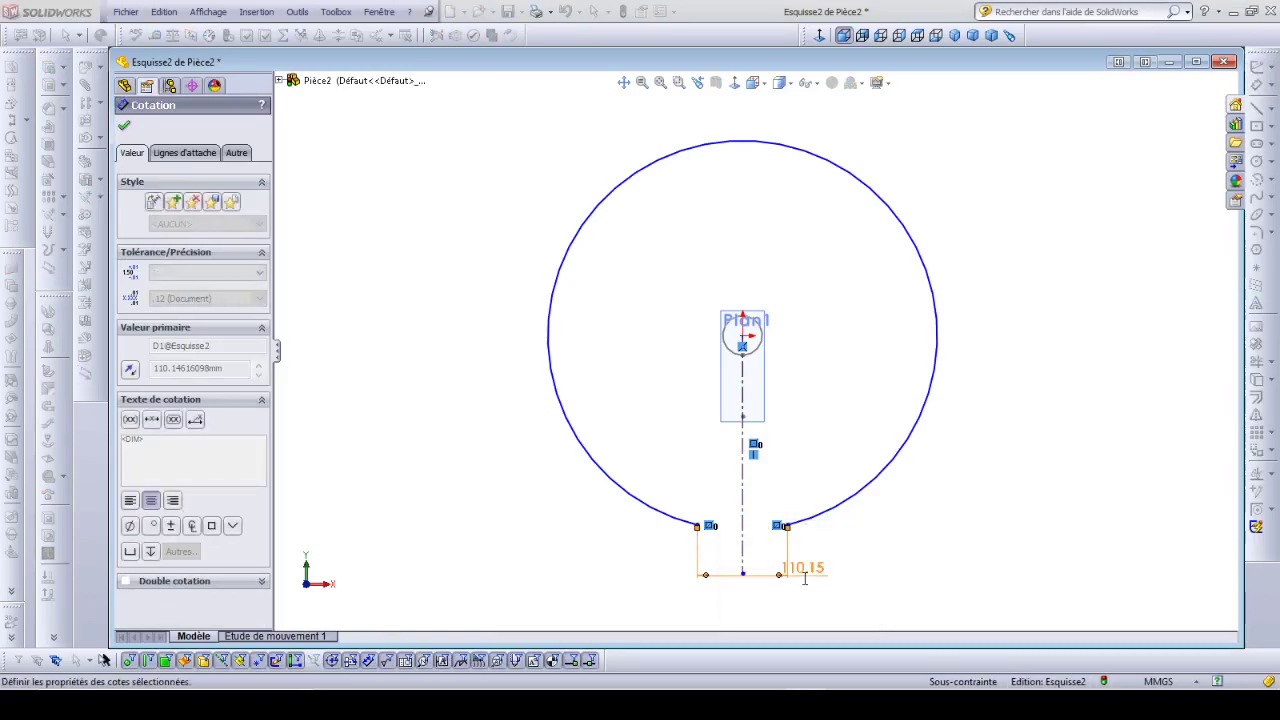
scroll(760, 388, down, 5)
scroll(491, 394, up, 6)
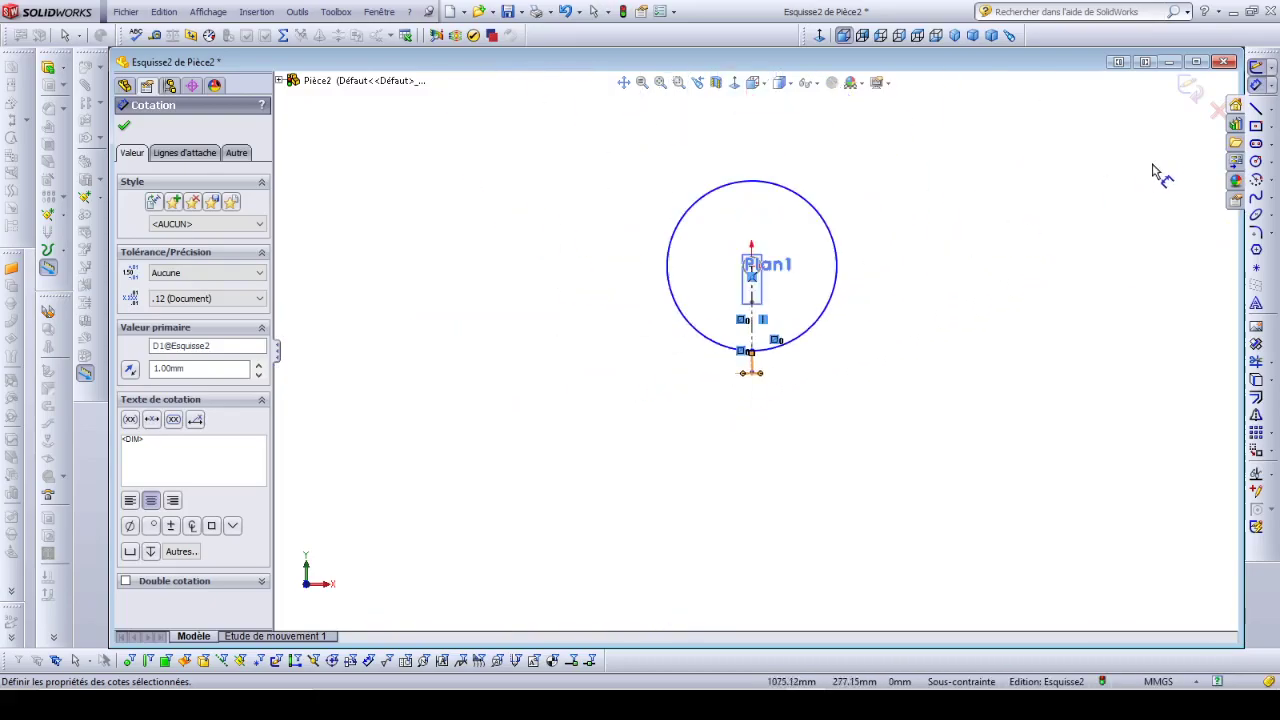
Dimension the large arc's radius, set it to 150 mm, and exit the sketch.
click(830, 316)
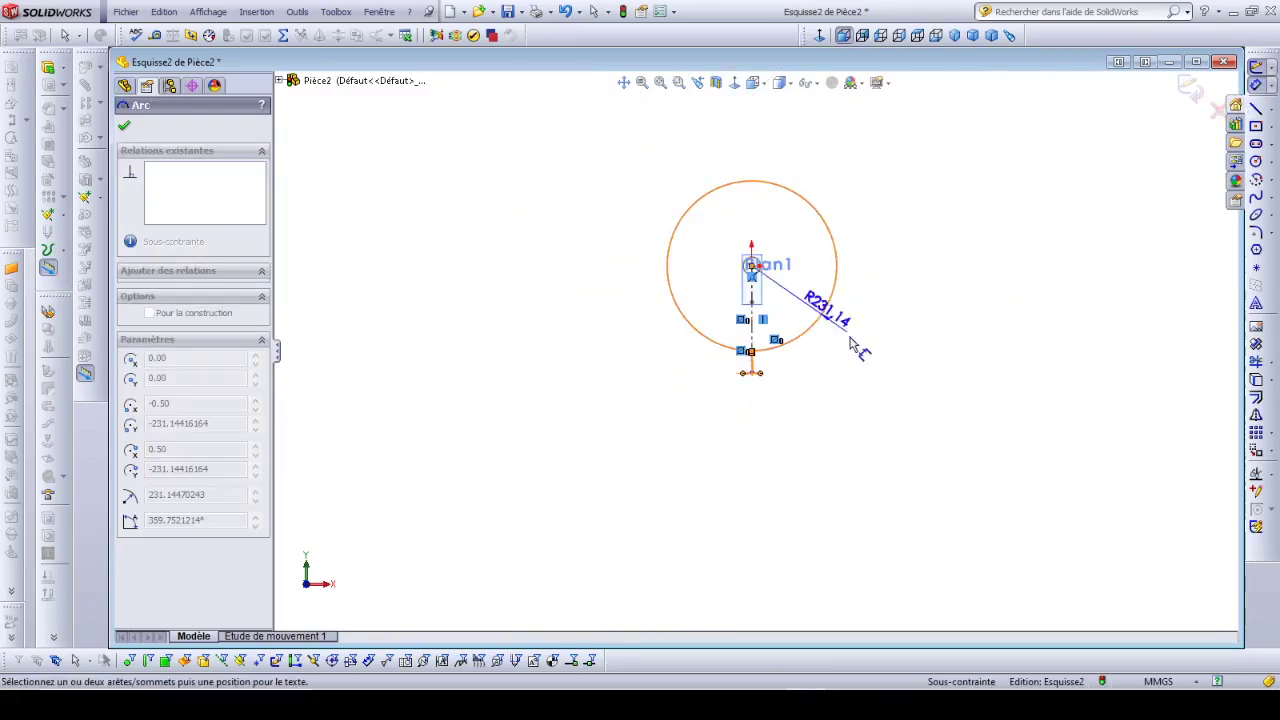
click(885, 343)
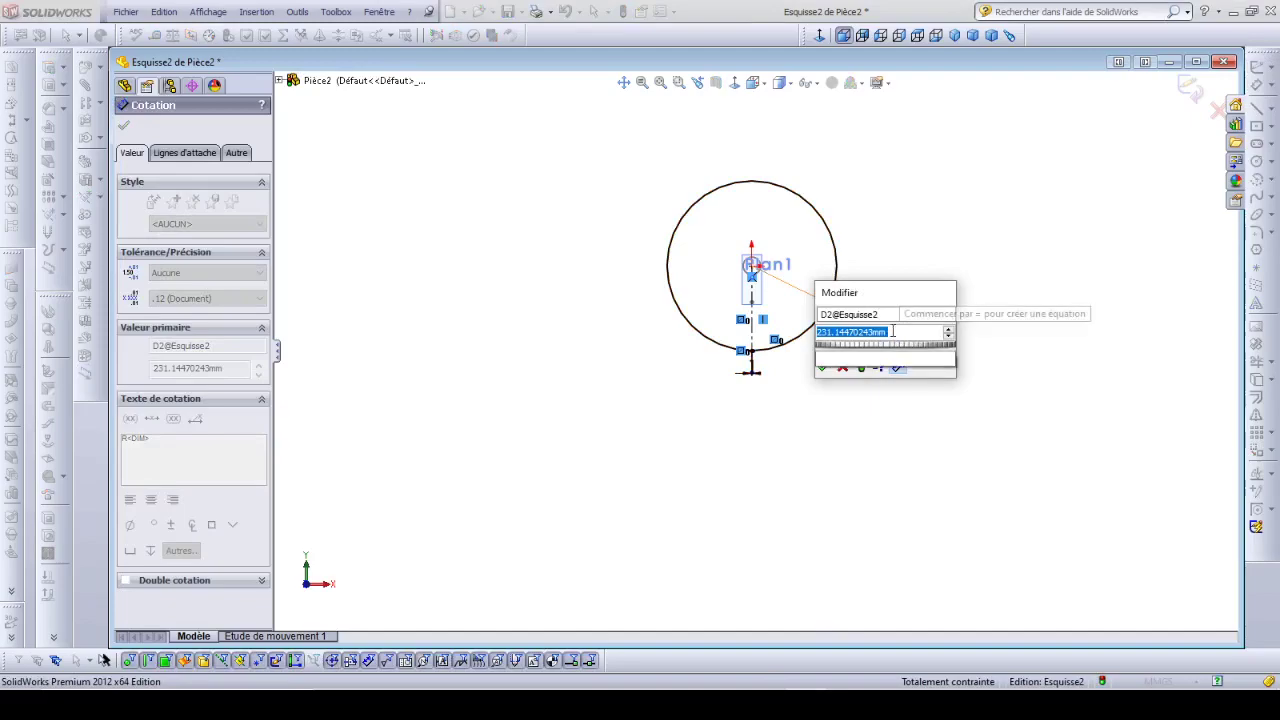
text(150)
key(Return)
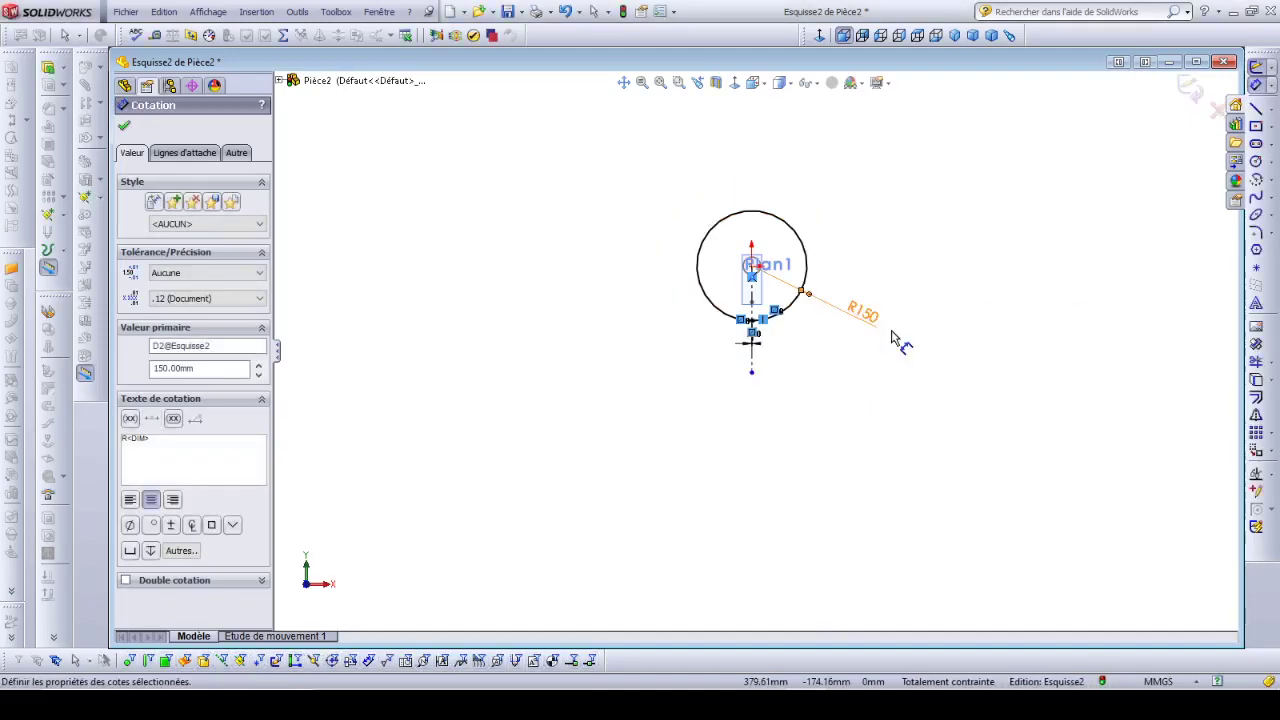
mouse_move(879, 503)
middle_down()
mouse_move(846, 297)
mouse_move(771, 349)
mouse_move(866, 303)
mouse_move(820, 341)
mouse_move(812, 380)
middle_up()
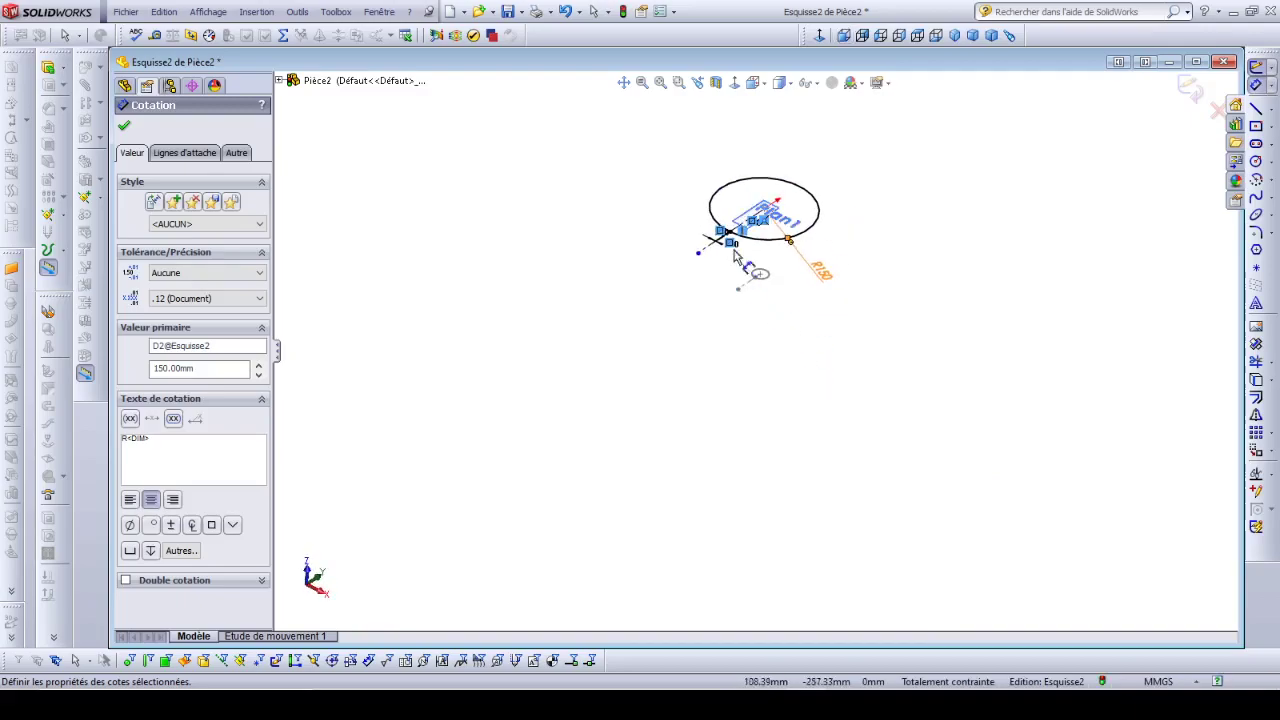
scroll(805, 420, down, 3)
scroll(800, 470, down, 2)
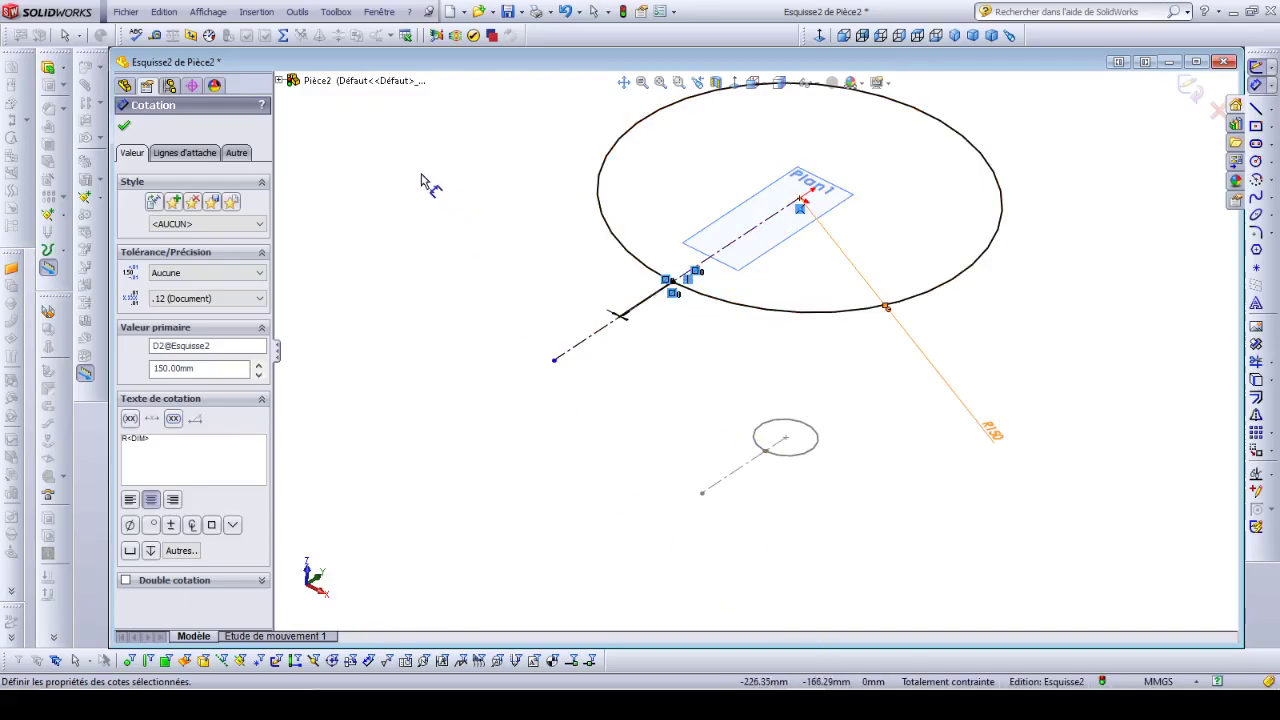
click(1190, 86)
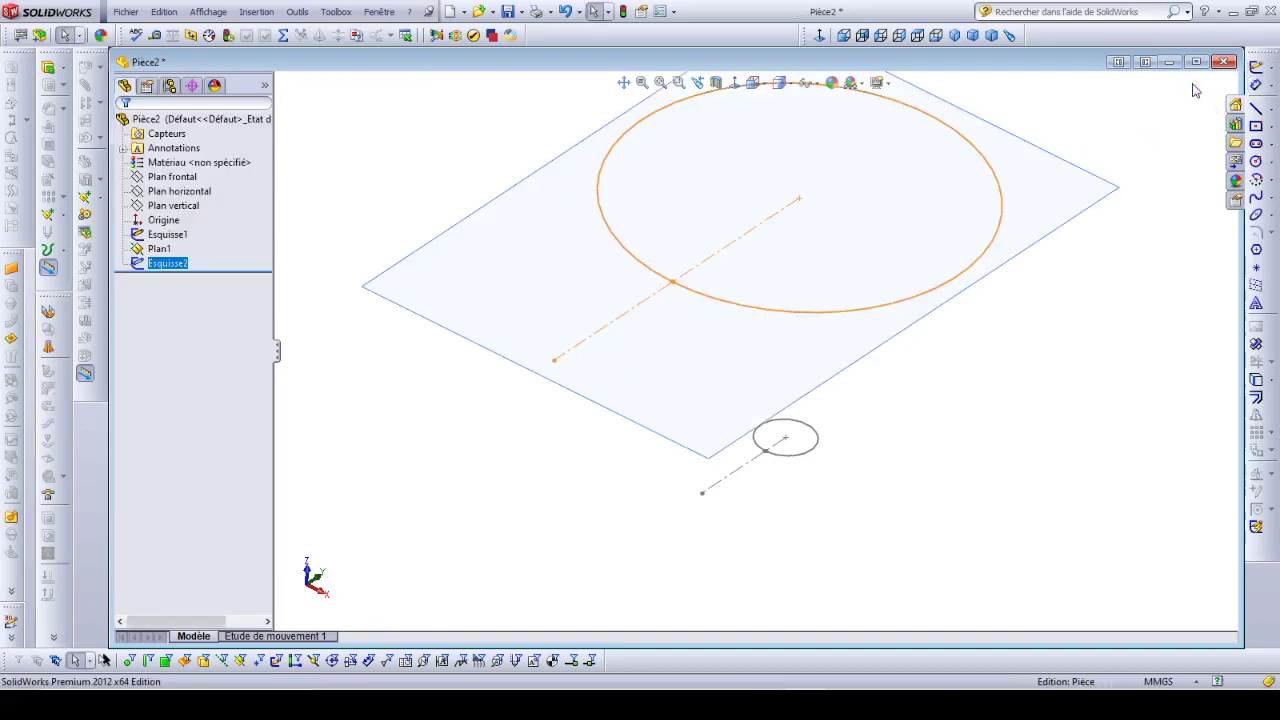
scroll(903, 195, up, 3)
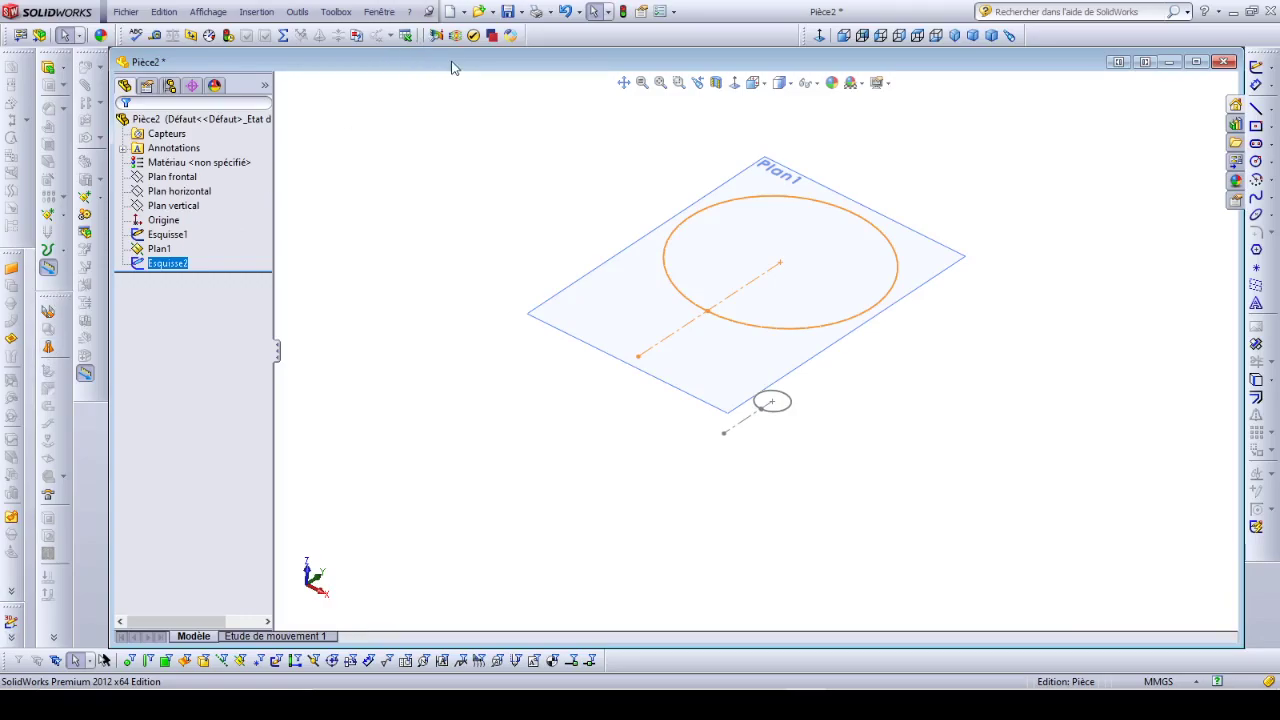
Hide the sheet metal (Tôlerie) toolbar and show it again.
right_click(551, 40)
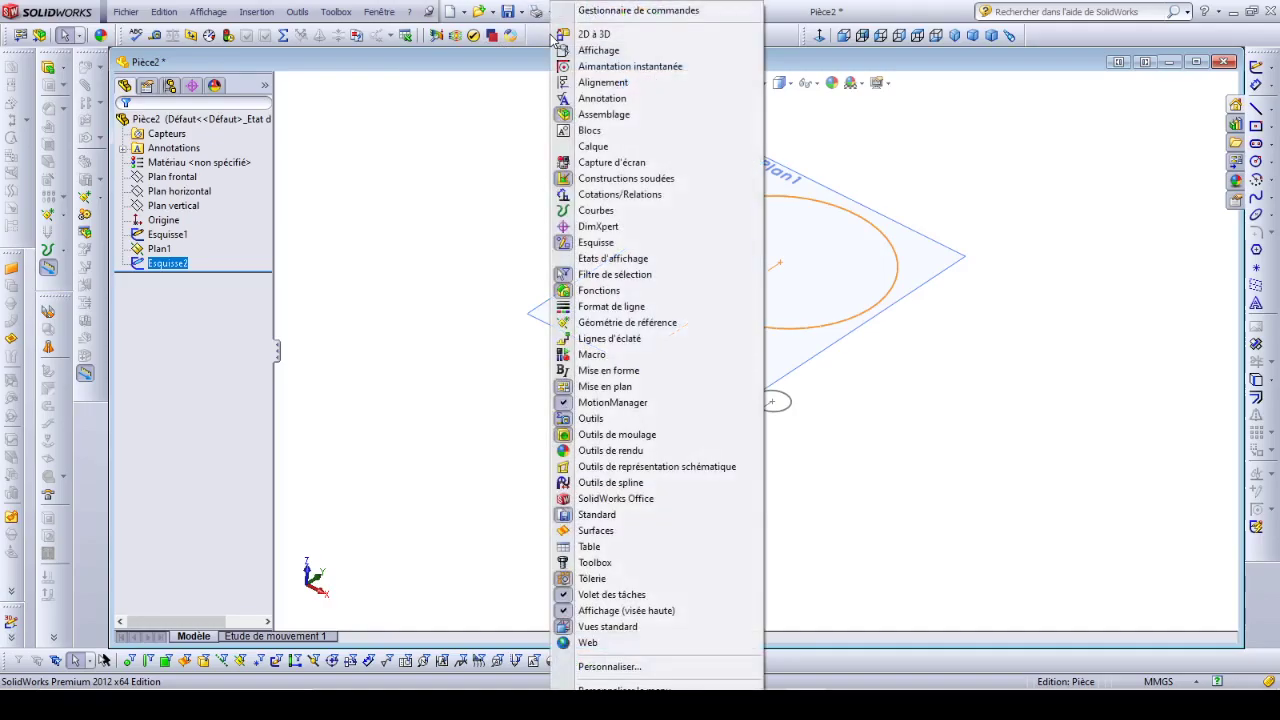
click(566, 580)
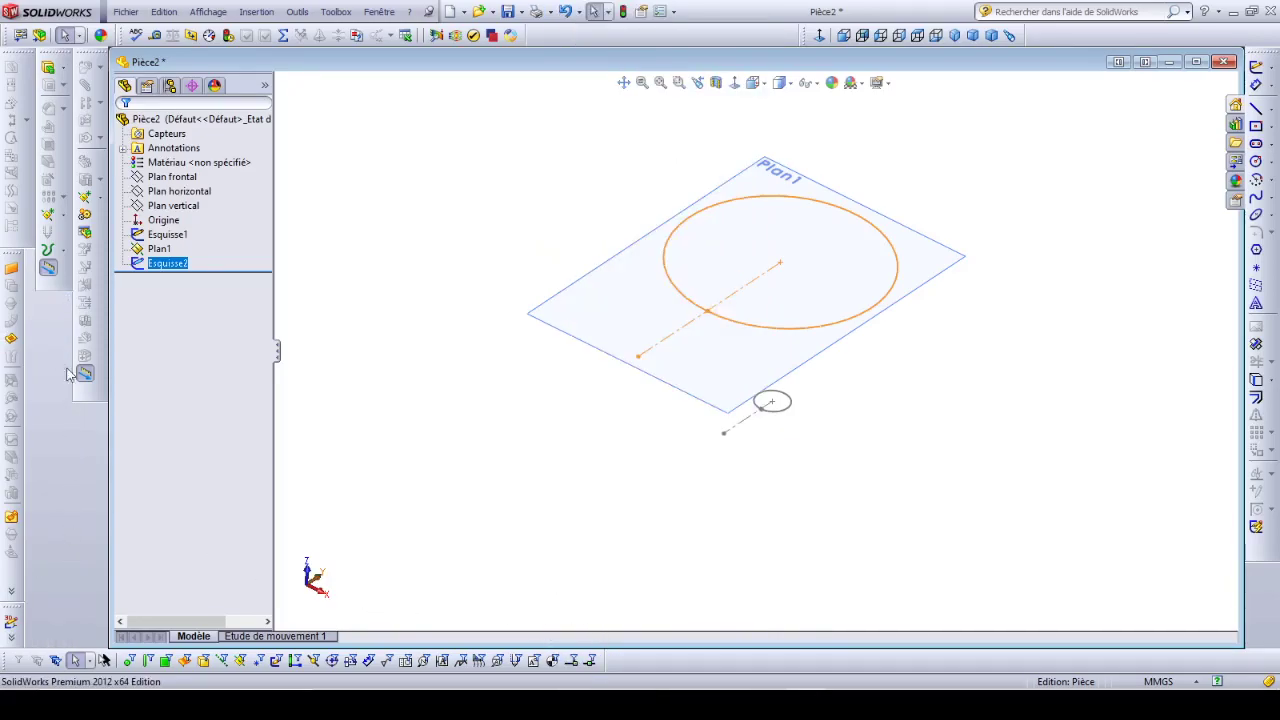
right_click(538, 35)
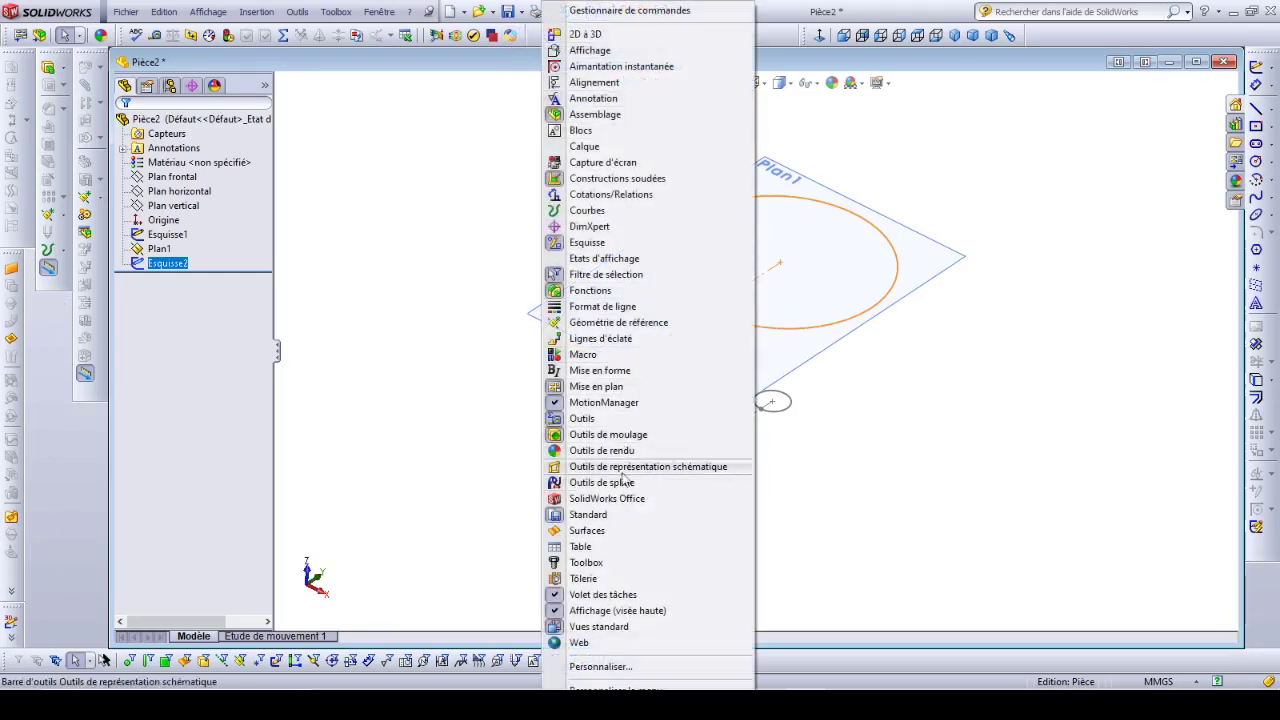
click(566, 580)
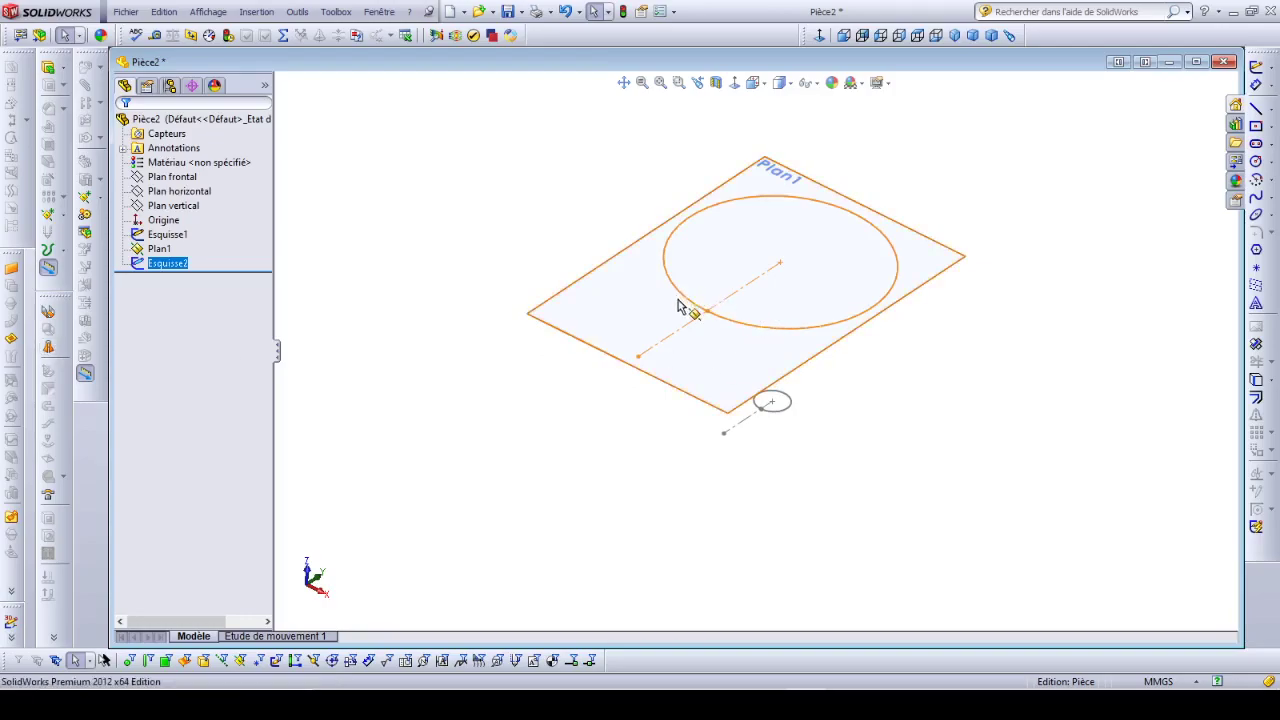
Start a lofted bend (Plis de transition) with the large and small open circle sketches as its two profiles.
click(48, 347)
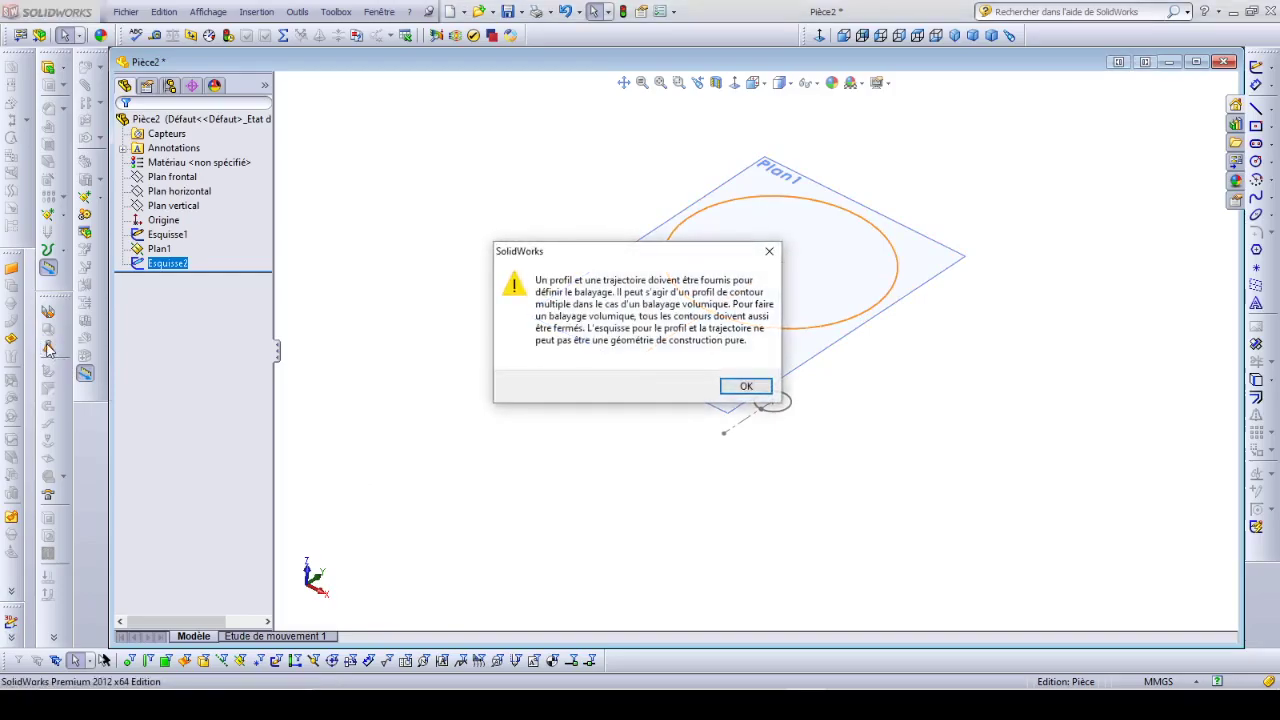
click(743, 393)
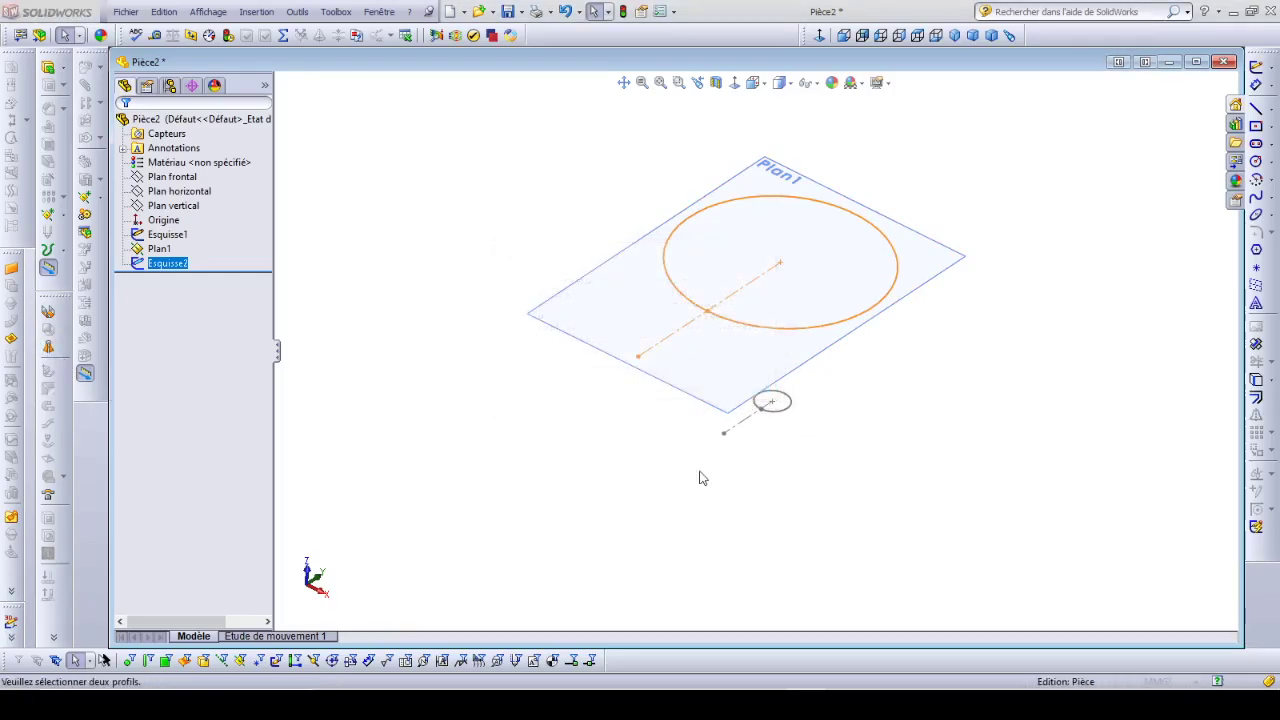
click(728, 325)
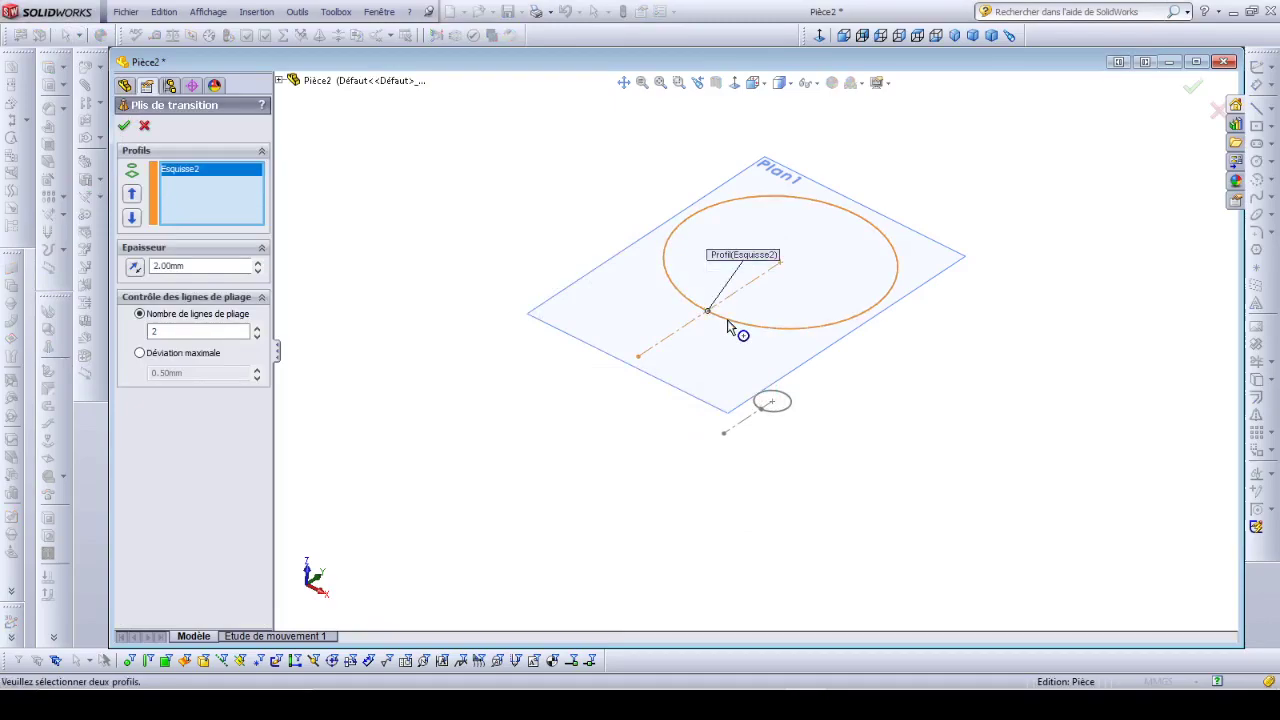
click(767, 408)
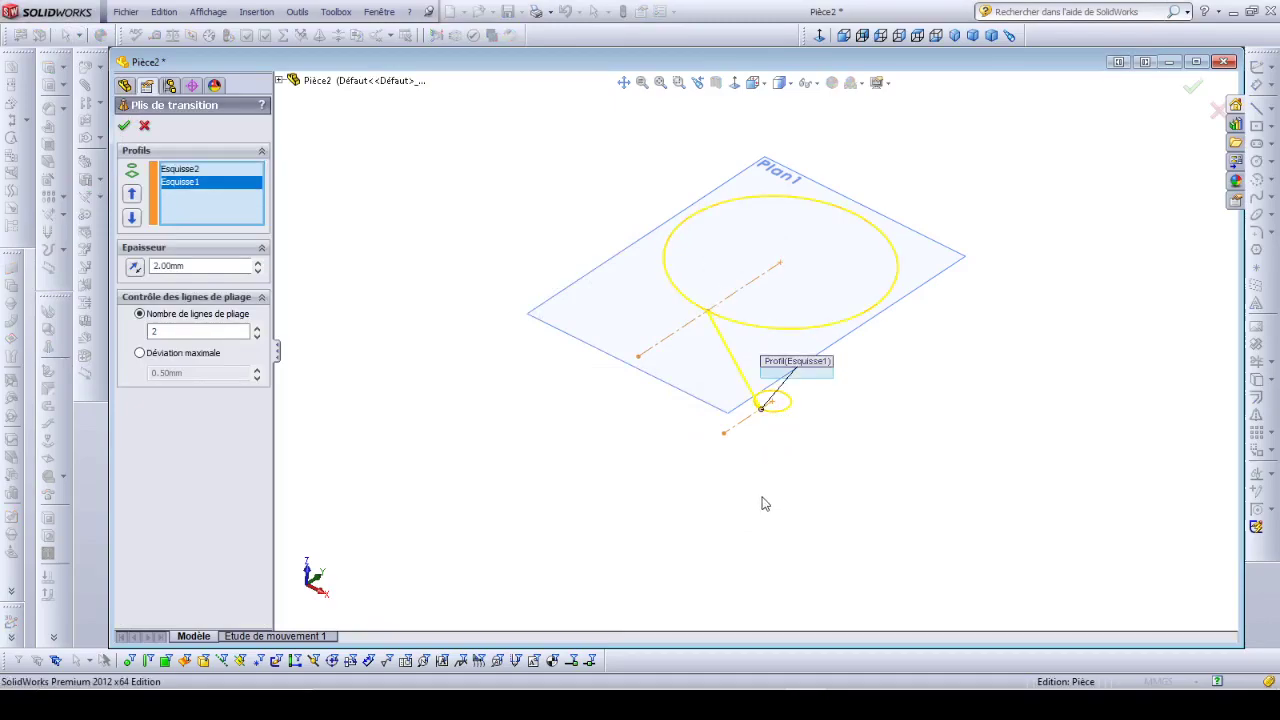
middle_drag(763, 469, 616, 480)
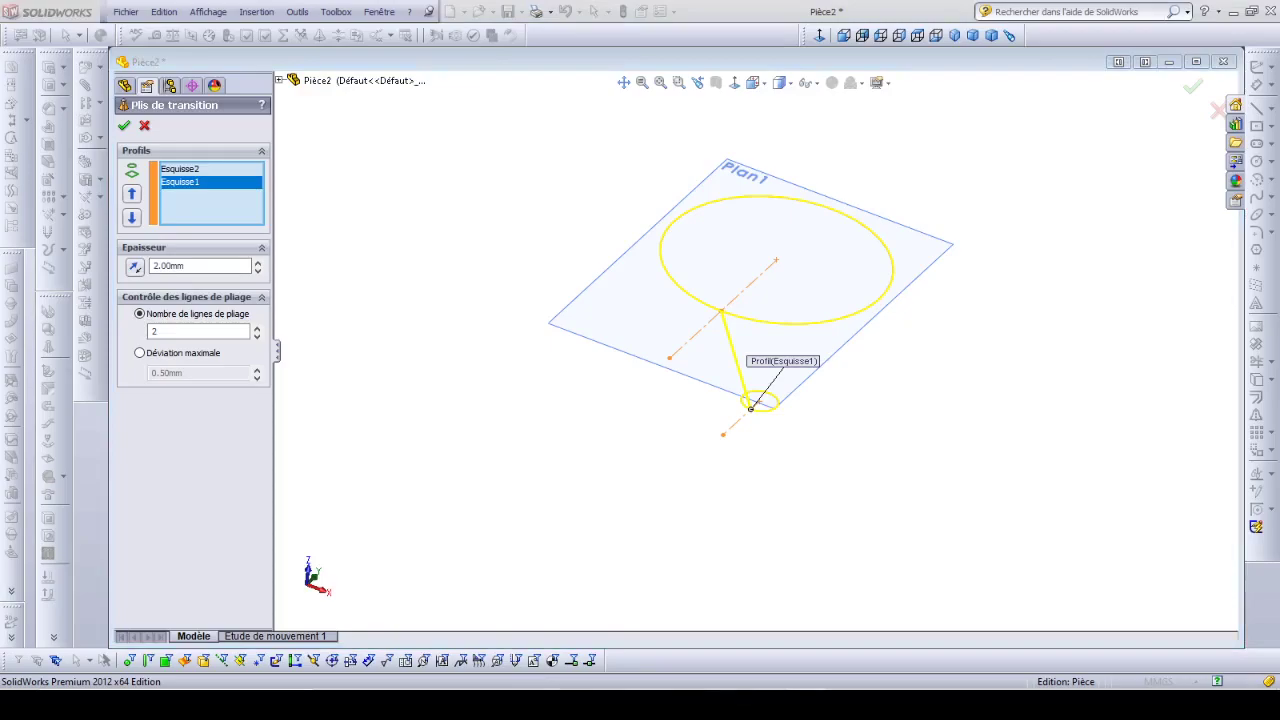
Switch to the nomenclature PDF in the PDF reader to check the thickness of the Fond Tronconique.
click(770, 705)
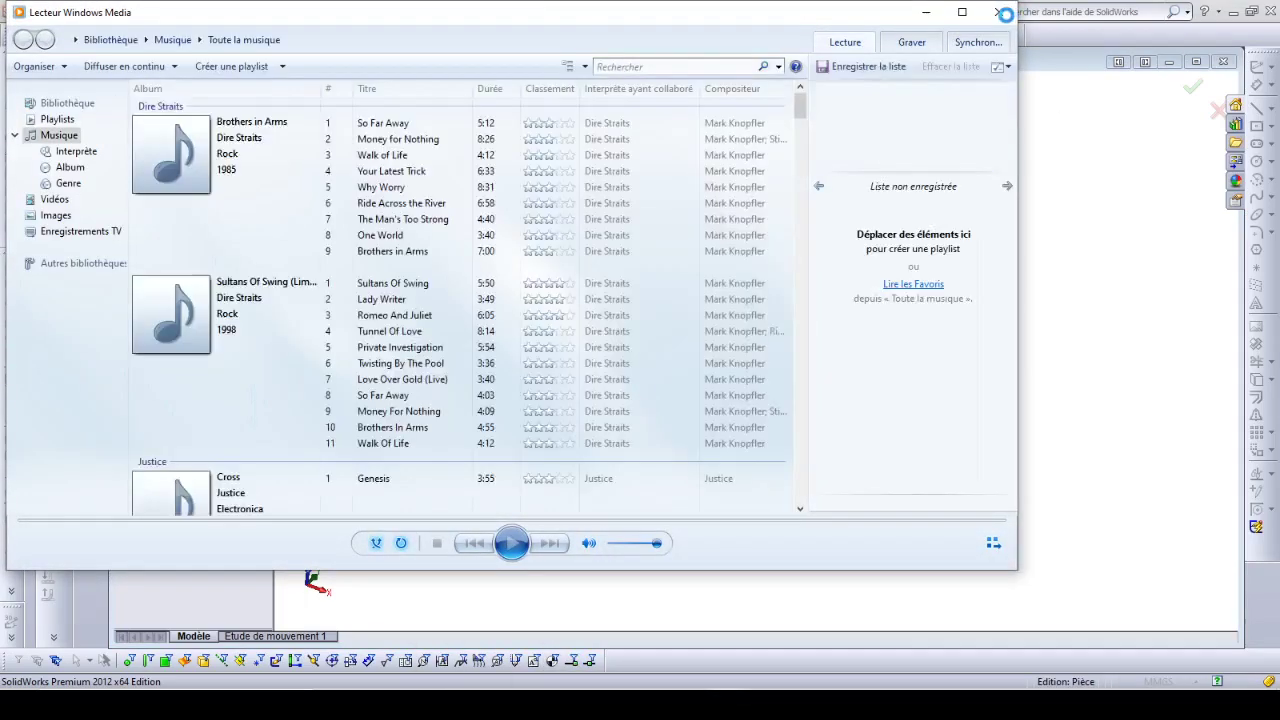
click(998, 12)
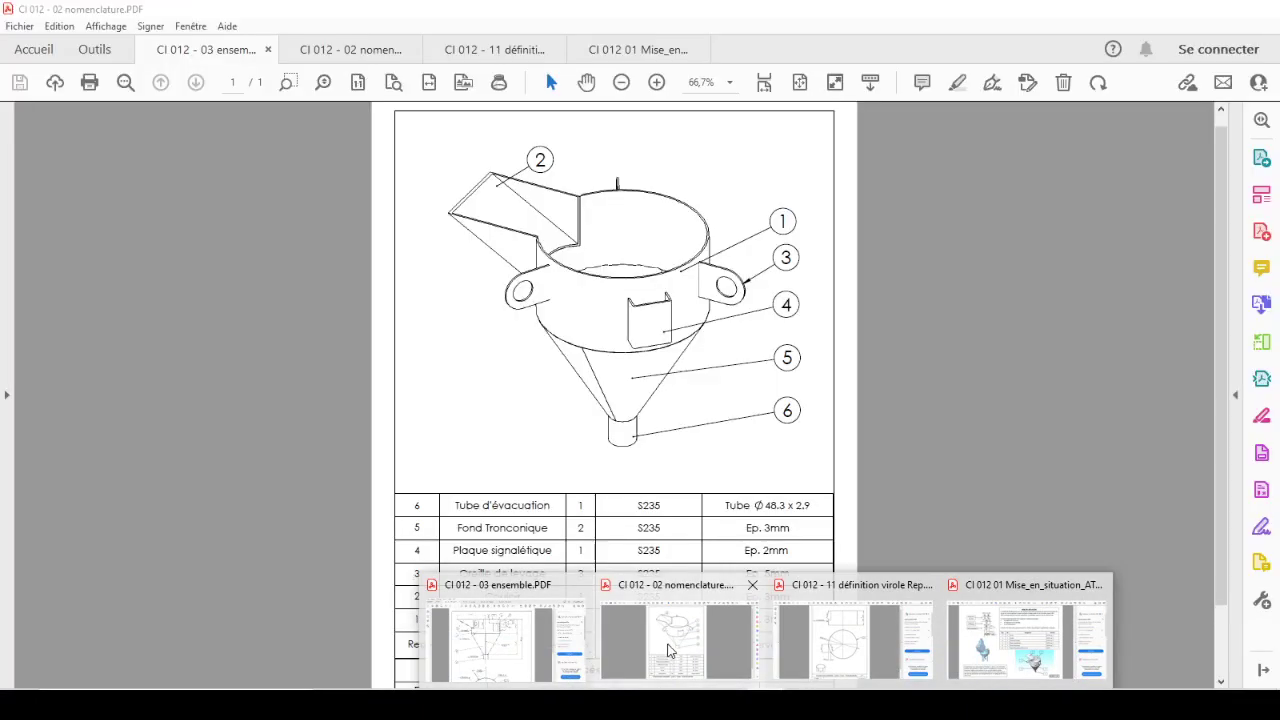
click(666, 644)
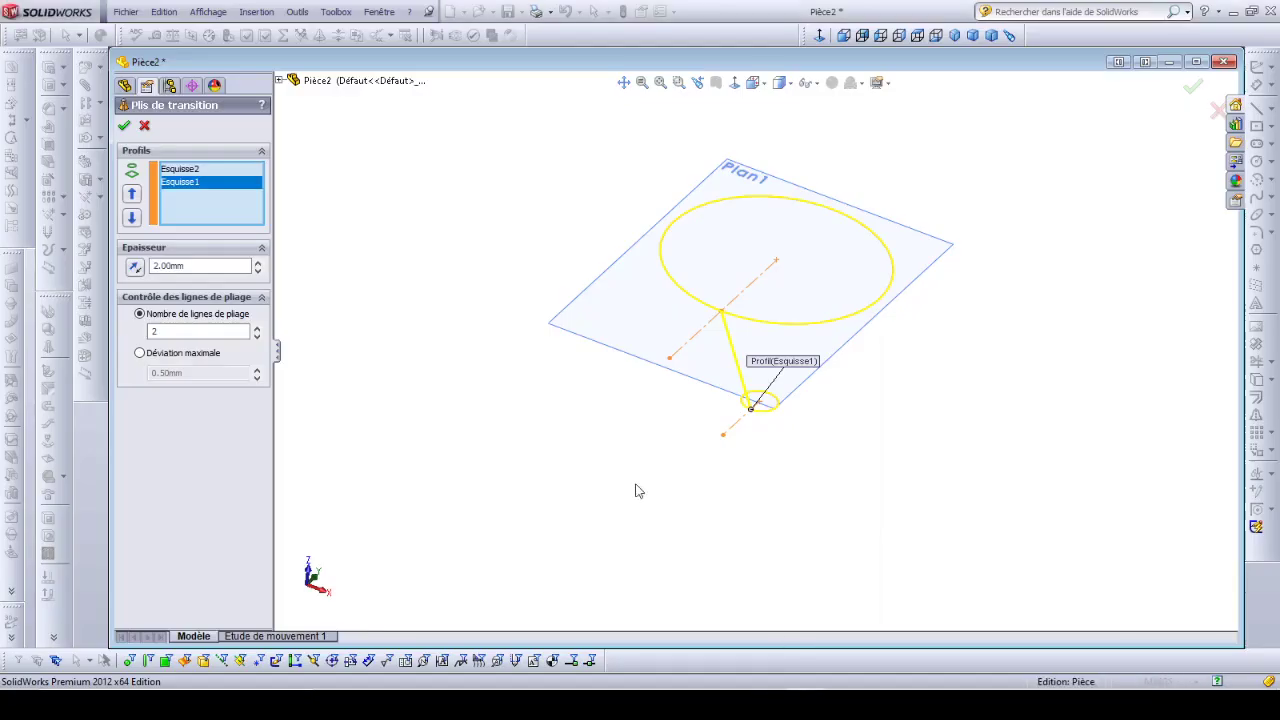
Set the lofted bend's thickness to 3 mm and create the conical sheet metal body.
click(168, 266)
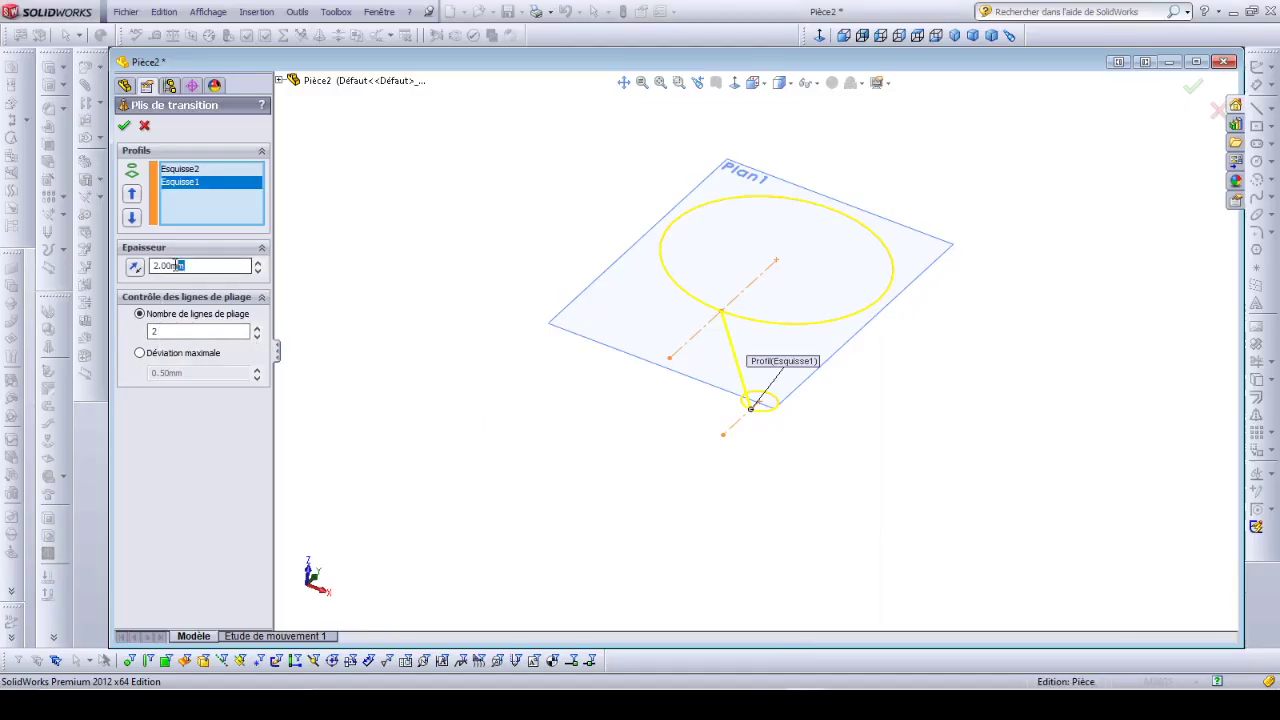
text(3)
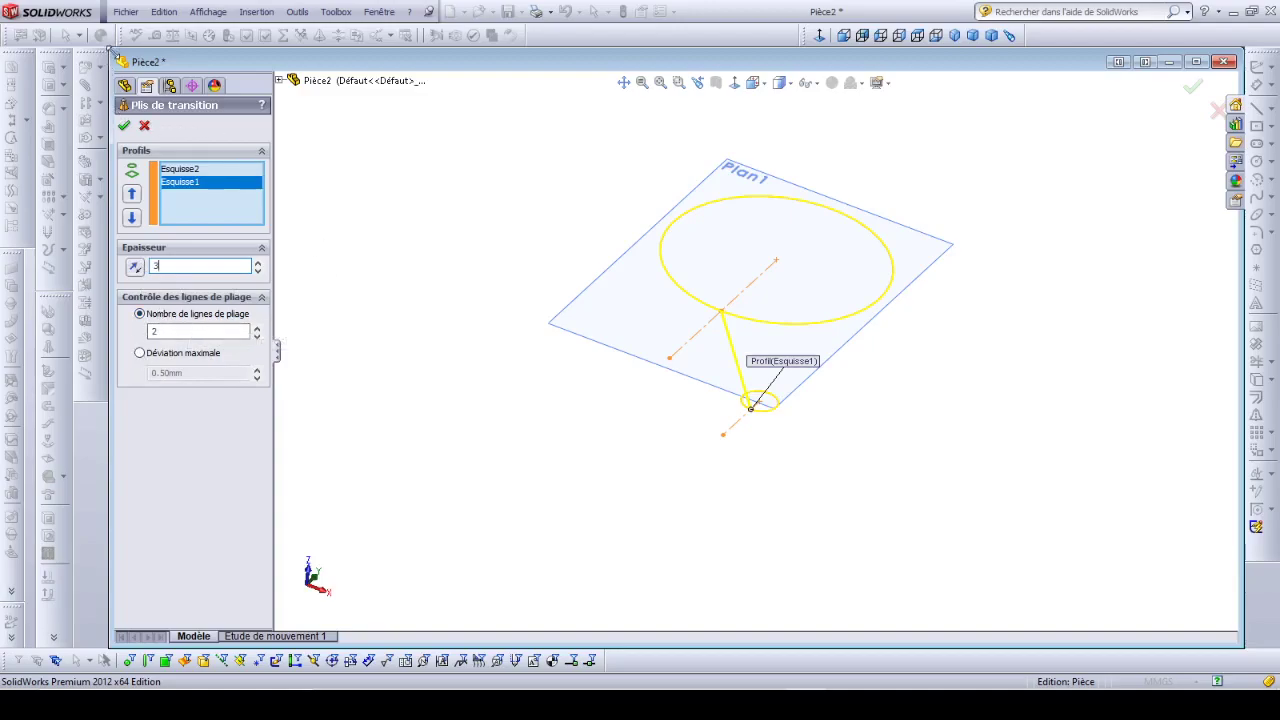
click(125, 126)
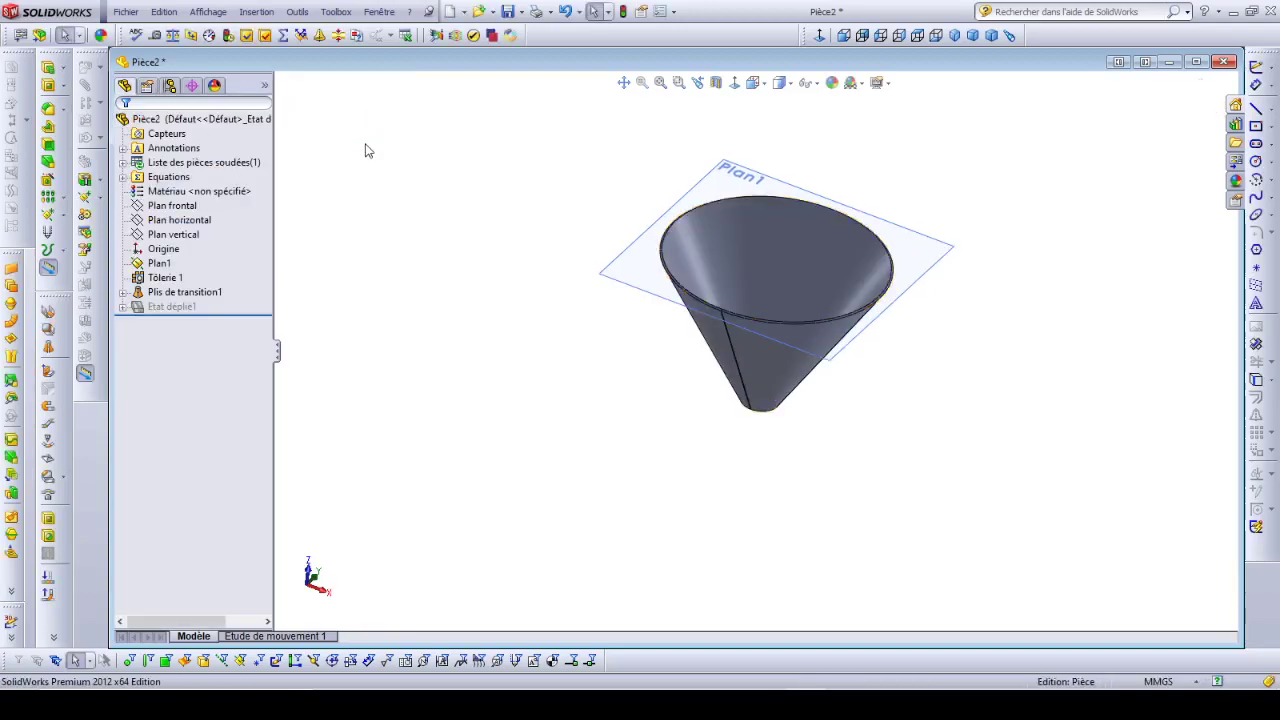
Reopen the lofted bend's definition to examine the gap along the seam at both profiles, keeping its settings.
click(150, 292)
right_click(153, 294)
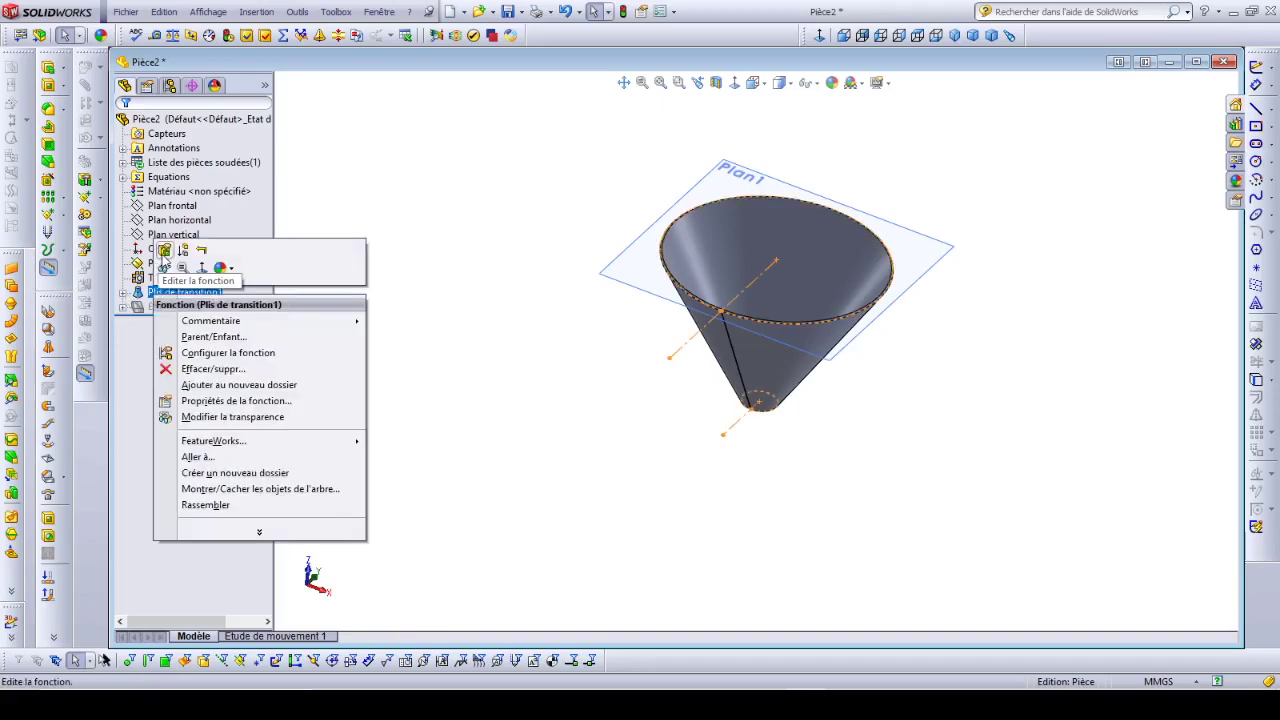
click(163, 252)
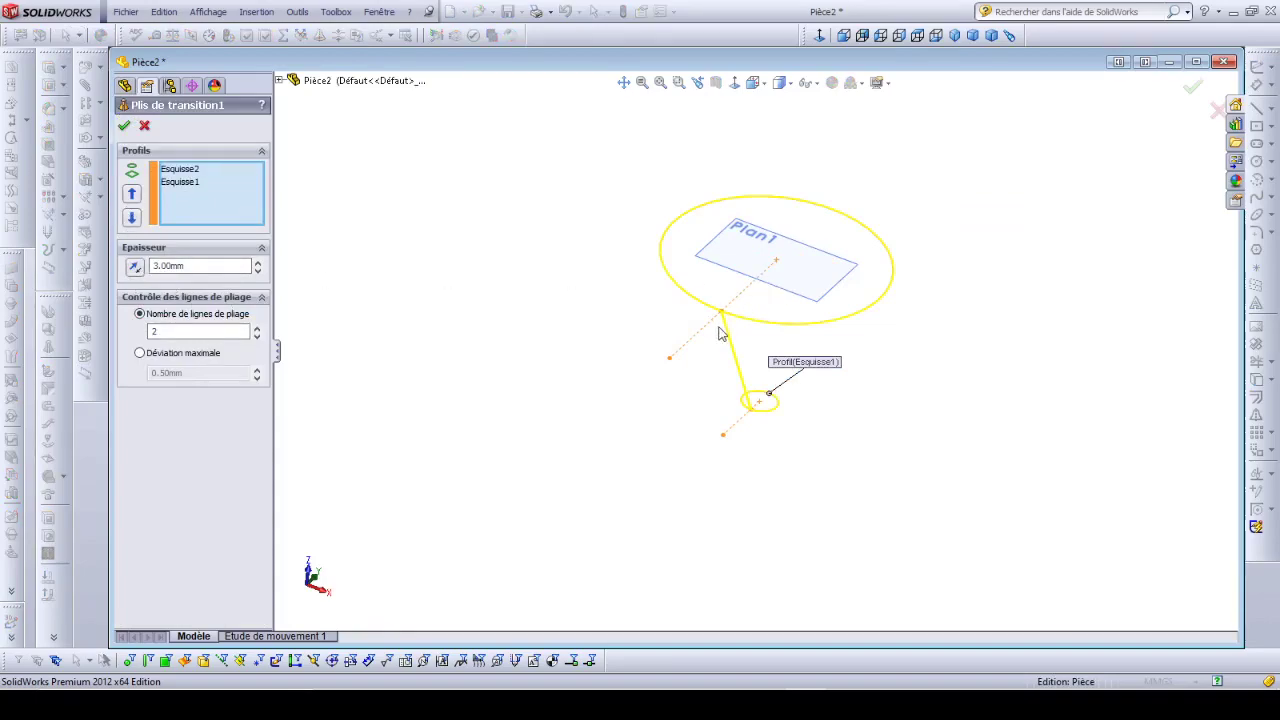
scroll(797, 280, up, 3)
scroll(706, 437, down, 8)
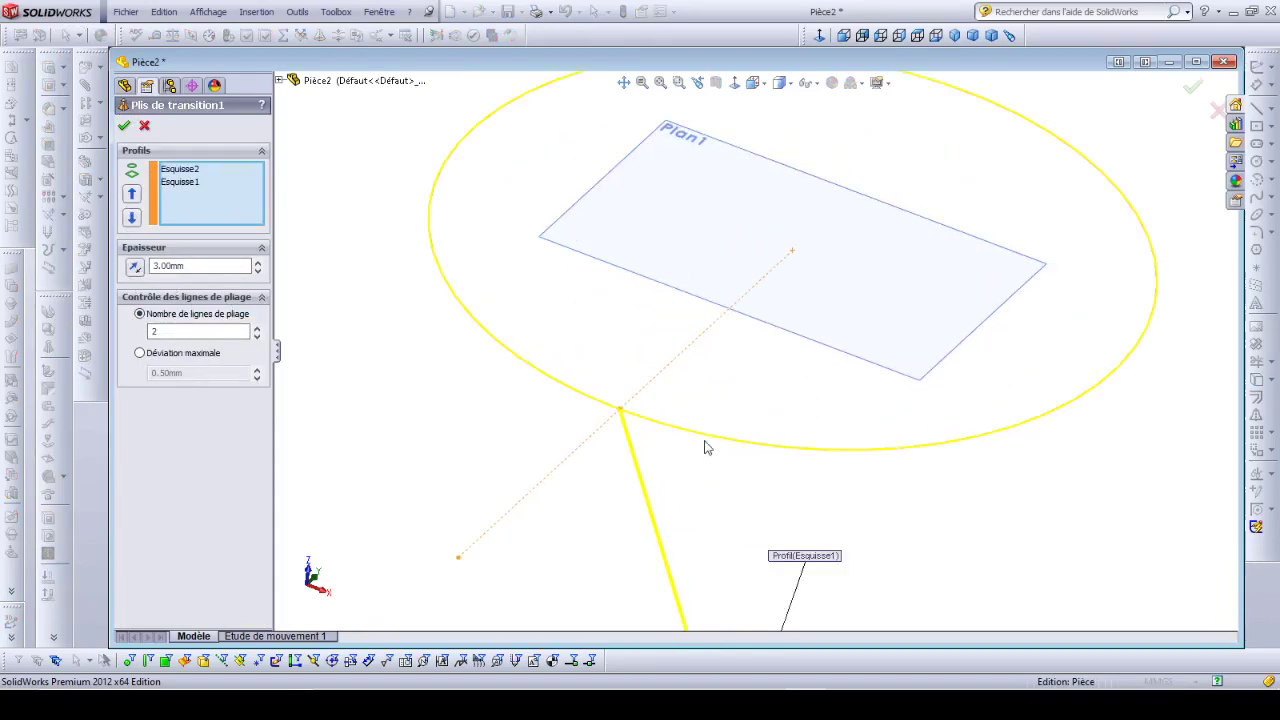
scroll(606, 303, down, 2)
scroll(562, 328, down, 2)
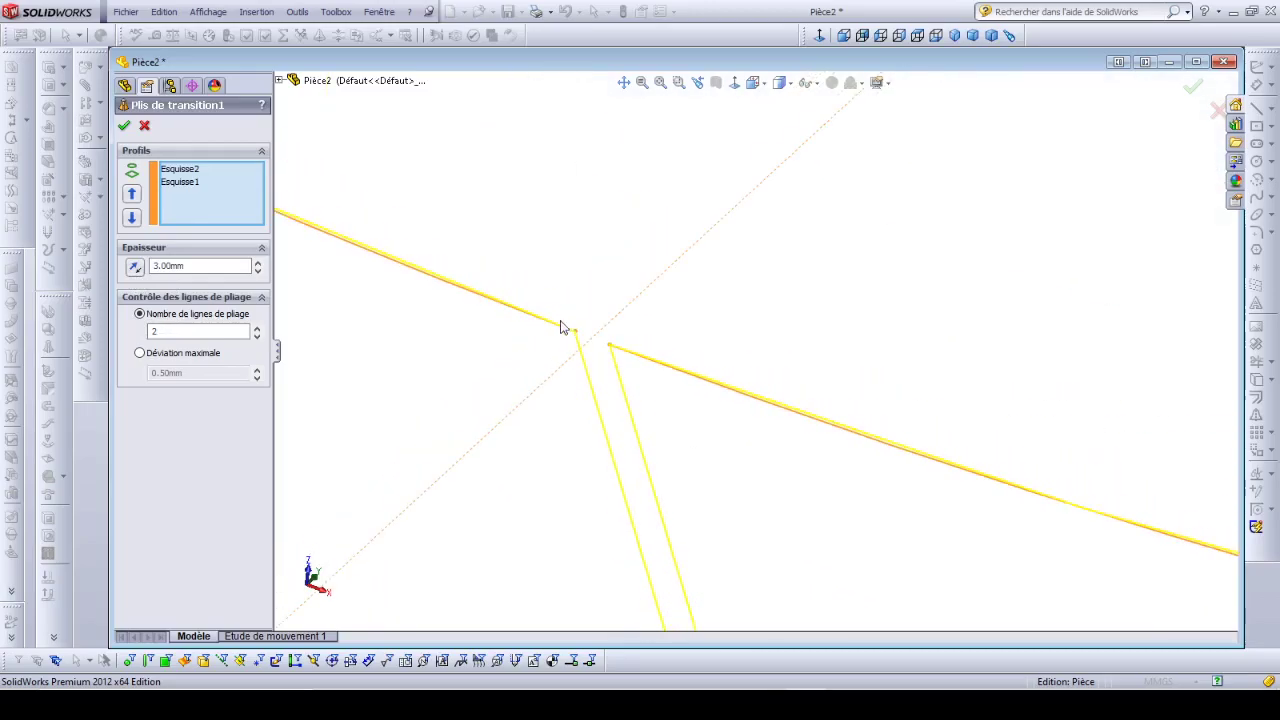
scroll(613, 396, up, 6)
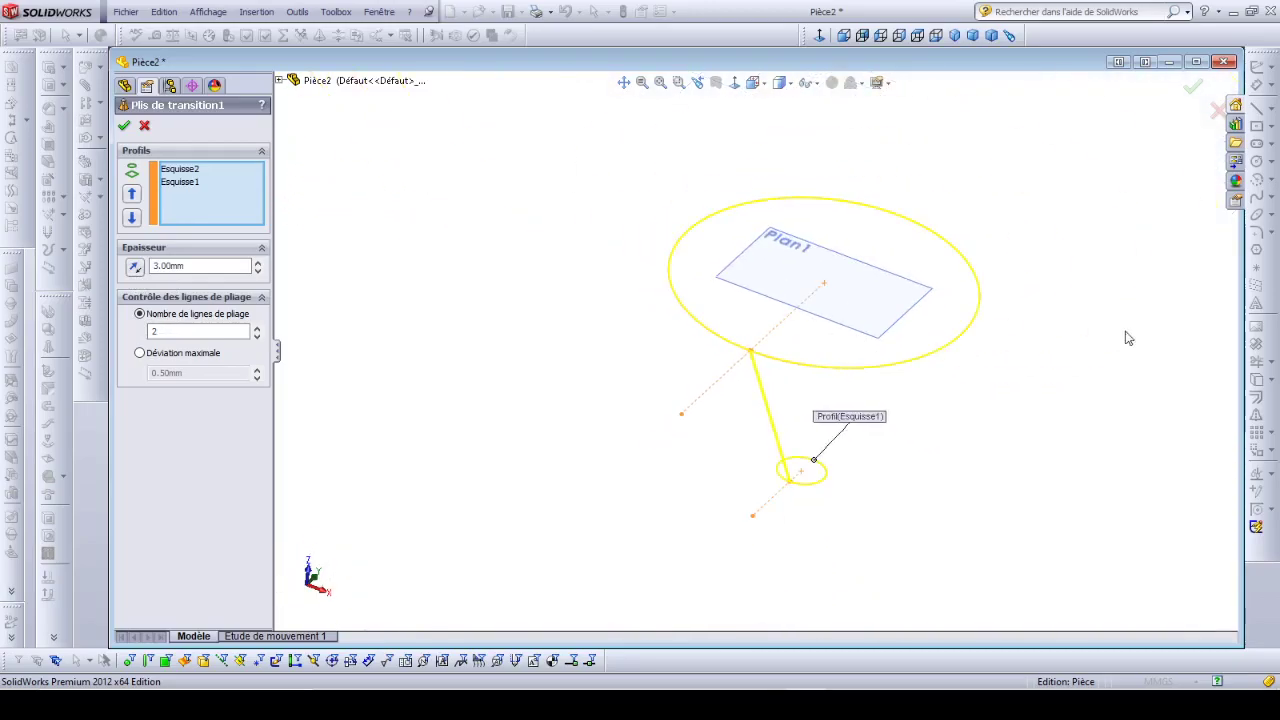
scroll(798, 463, down, 2)
scroll(291, 494, down, 3)
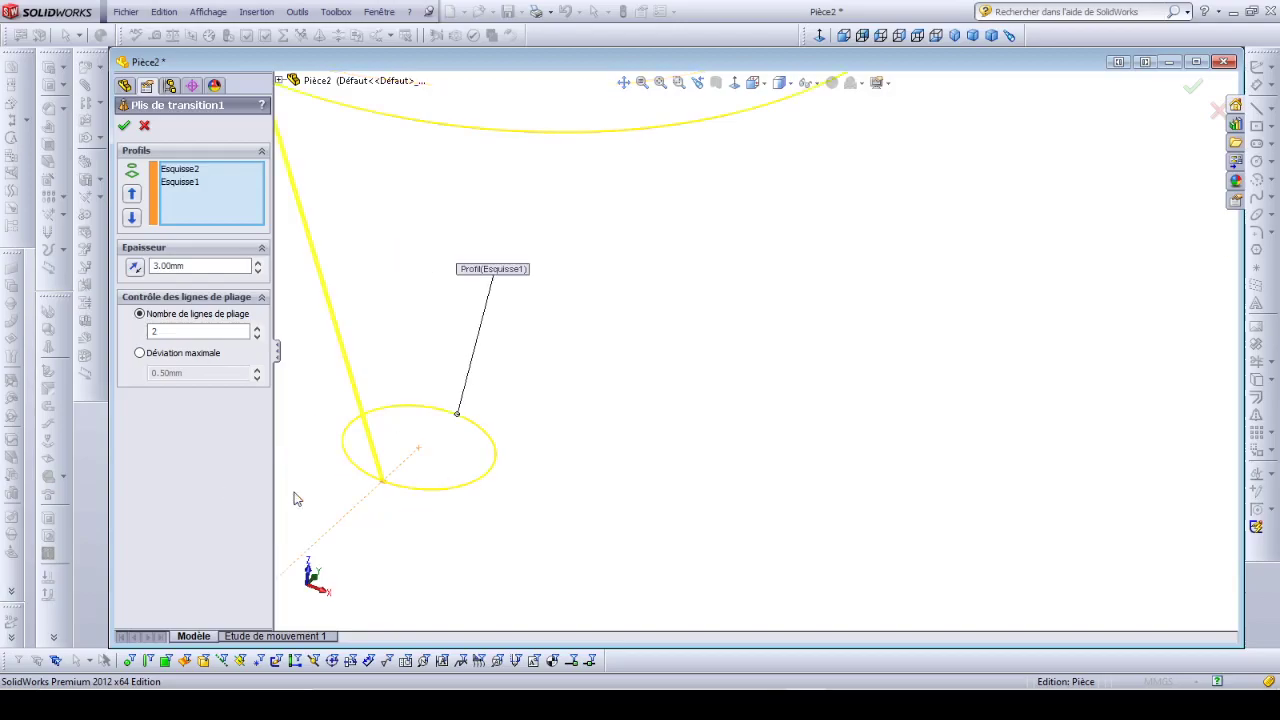
scroll(669, 346, down, 3)
scroll(617, 430, up, 3)
scroll(822, 390, up, 4)
scroll(818, 142, down, 4)
scroll(789, 180, up, 3)
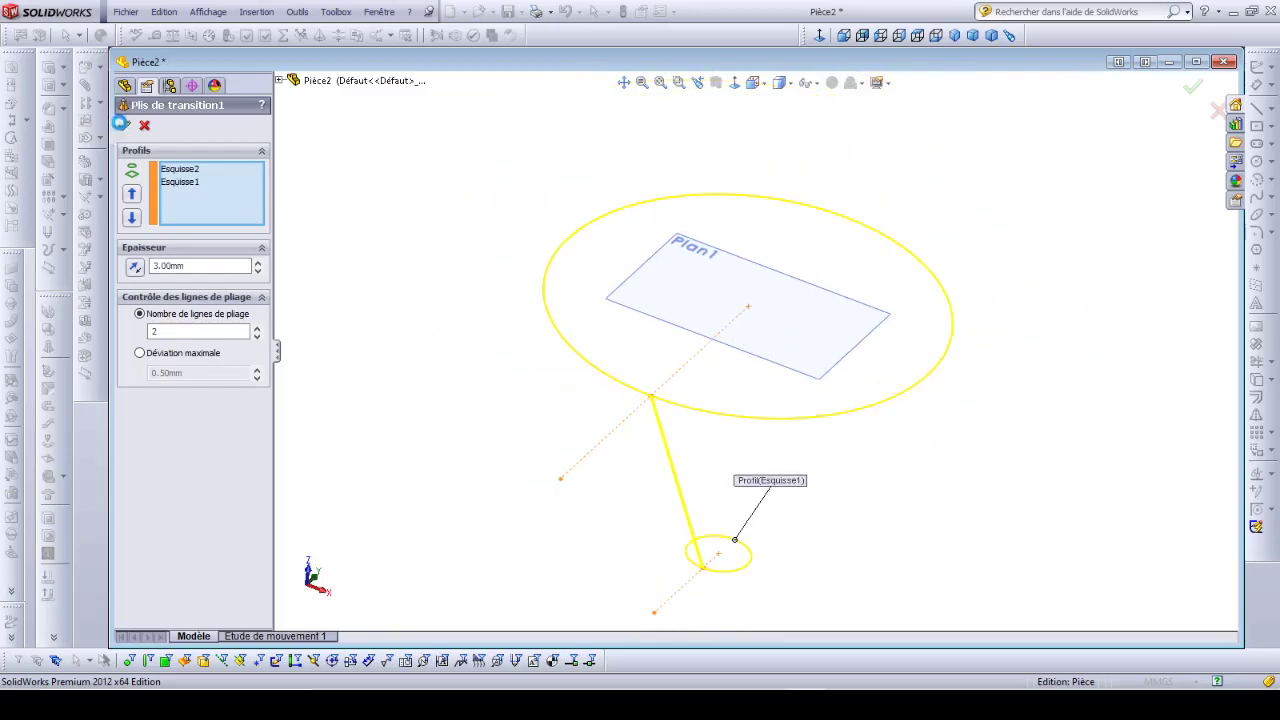
click(123, 125)
Expand the lofted bend in the feature tree and examine its large profile sketch and the seam on the cone.
scroll(789, 433, down, 3)
scroll(717, 422, down, 2)
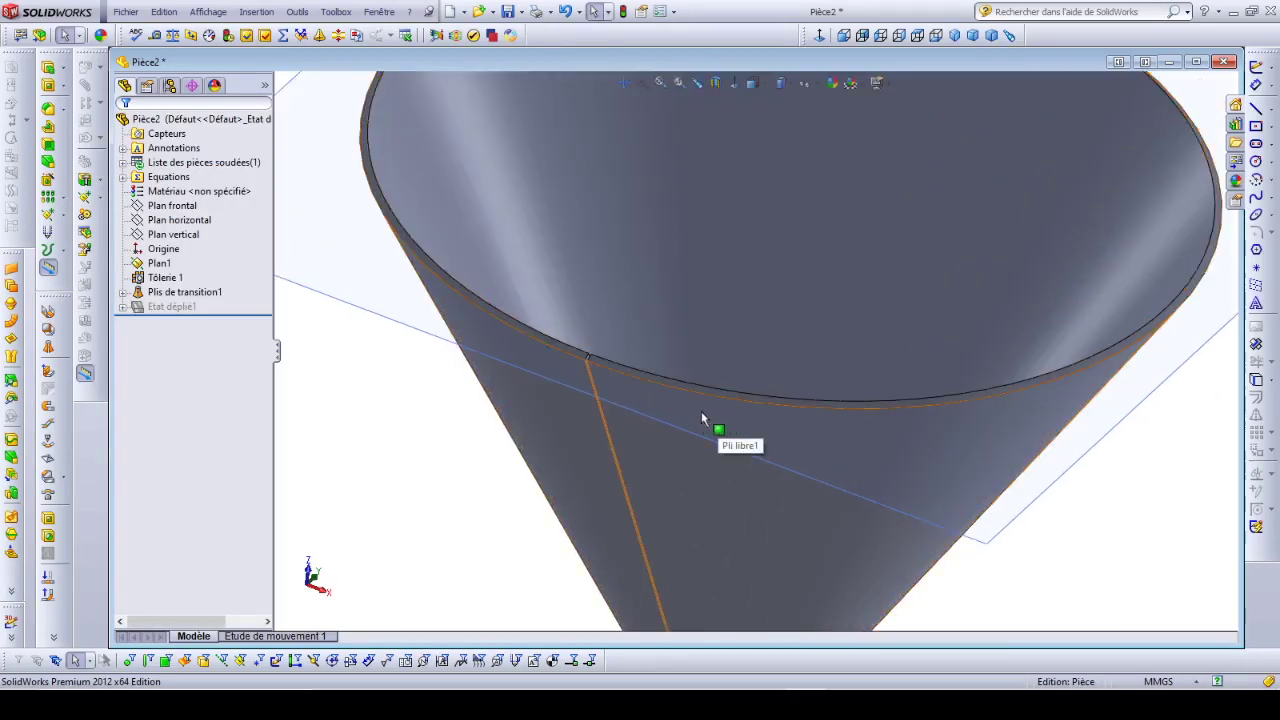
click(121, 293)
click(180, 308)
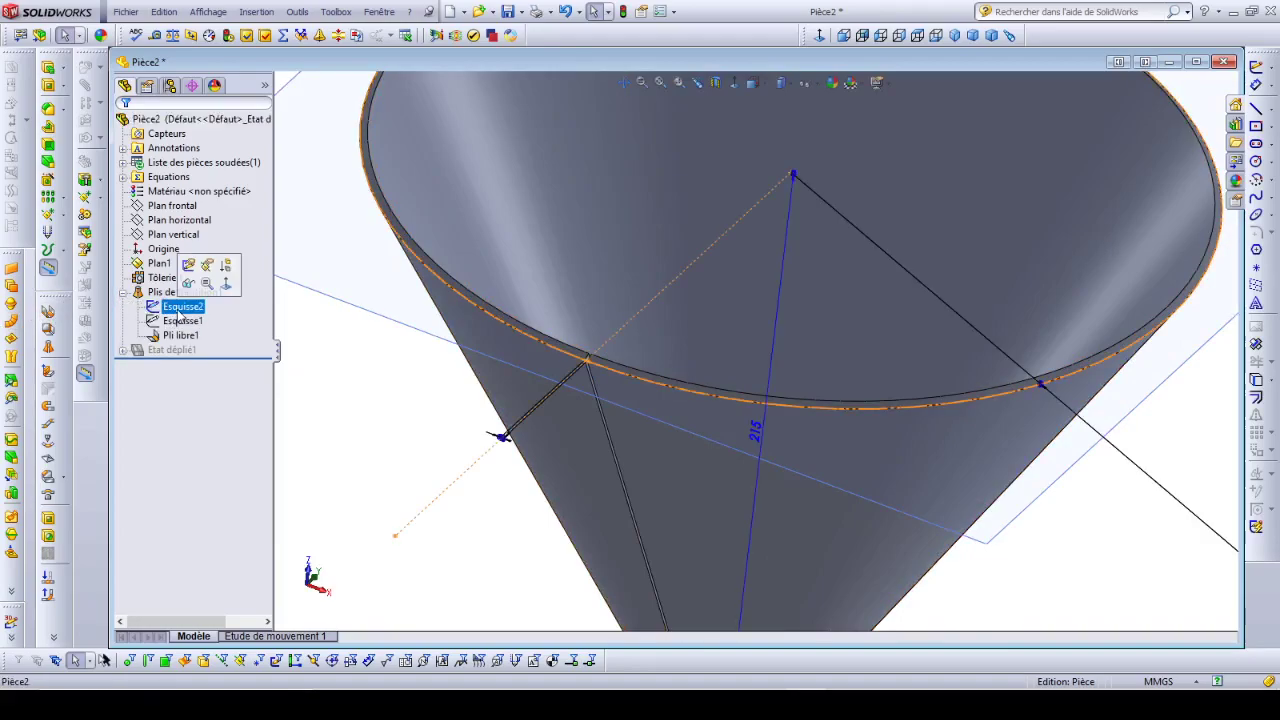
middle_drag(884, 447, 814, 409)
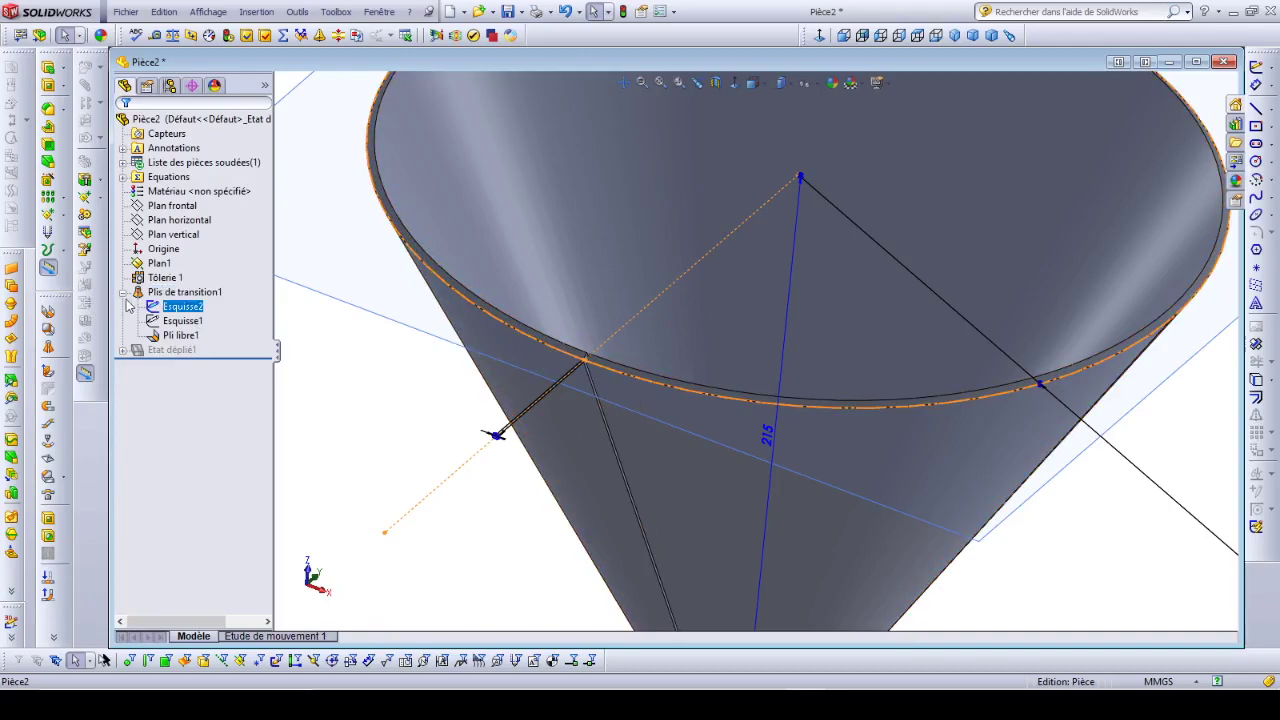
scroll(669, 494, down, 2)
key(f)
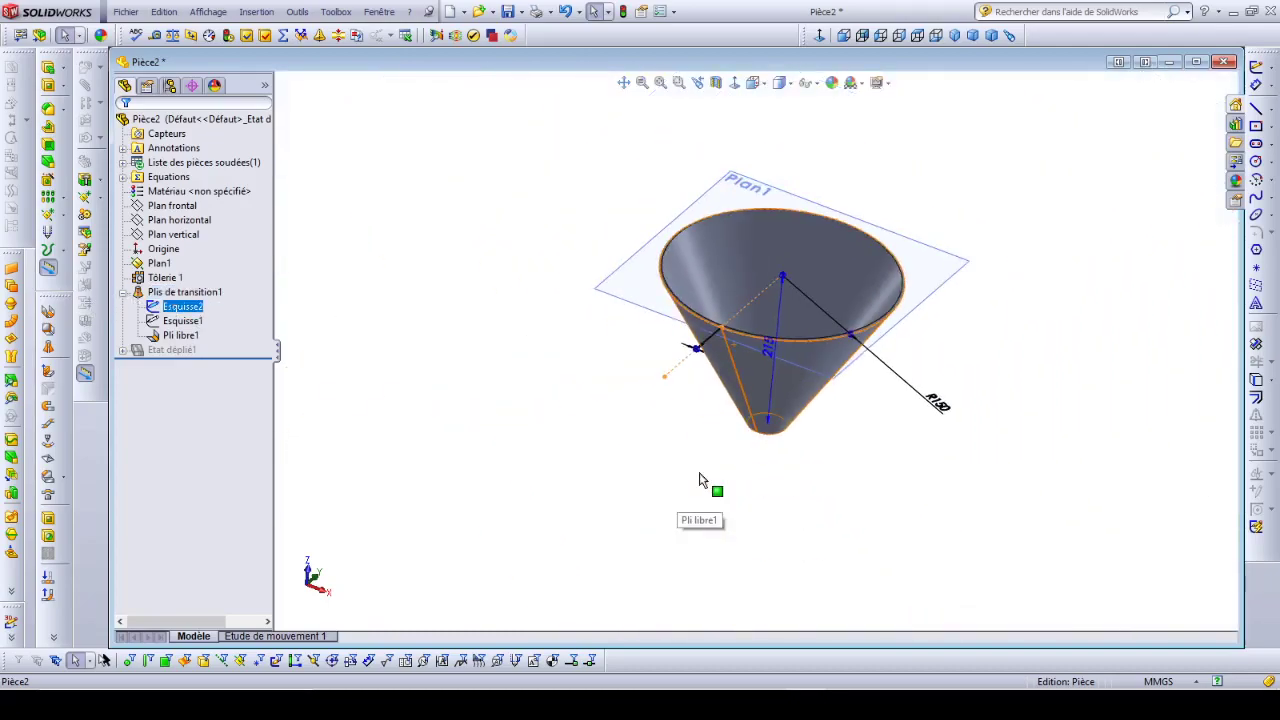
mouse_move(1102, 122)
middle_down()
mouse_move(1106, 265)
mouse_move(671, 462)
mouse_move(637, 371)
mouse_move(582, 356)
mouse_move(494, 457)
mouse_move(500, 531)
middle_up()
click(597, 437)
mouse_move(597, 437)
middle_down()
mouse_move(693, 326)
mouse_move(577, 437)
mouse_move(622, 470)
middle_up()
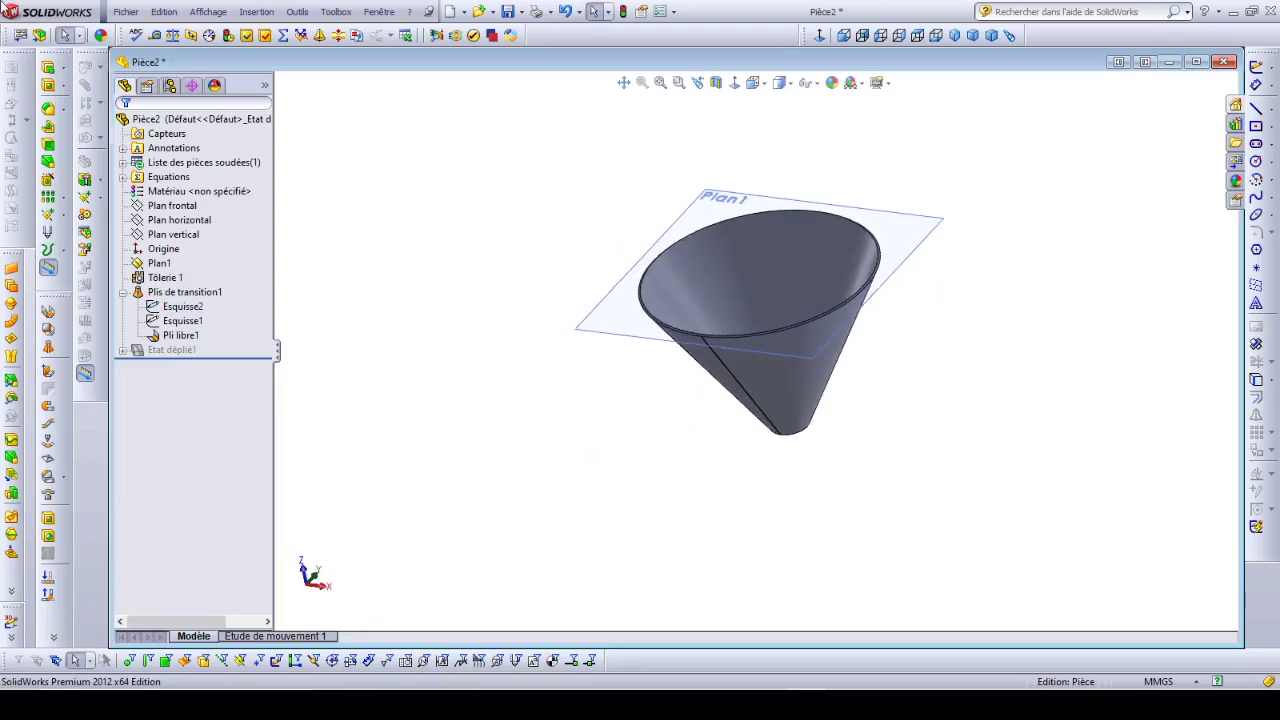
Start saving the part in the Malaxeur SOLIDWORKS folder and check part 5's designation in the nomenclature PDF in Acrobat Reader.
click(508, 11)
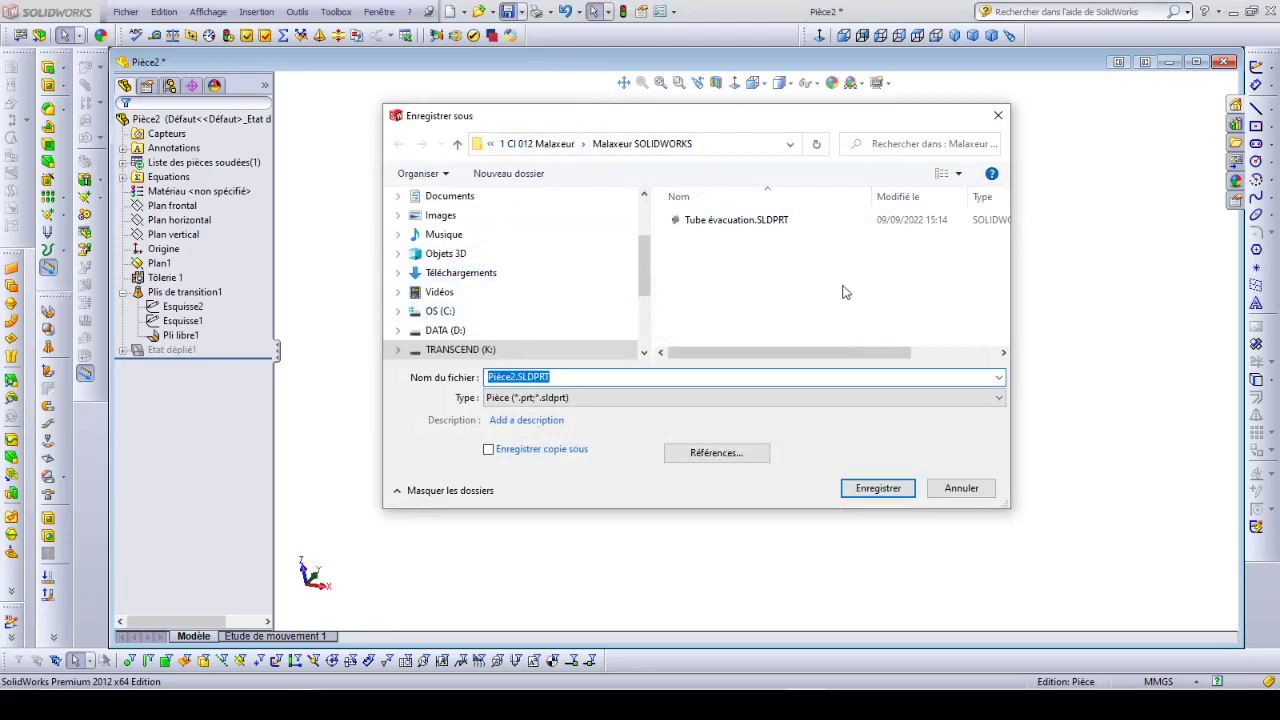
scroll(644, 266, down, 3)
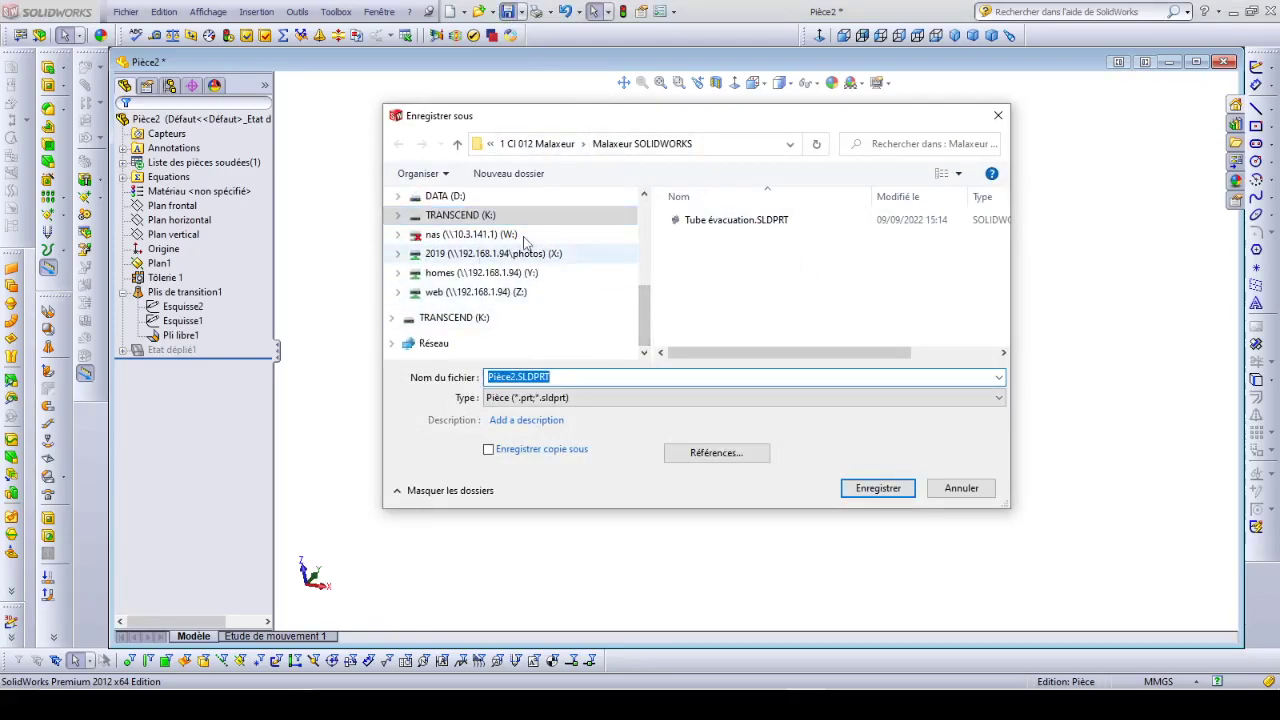
drag(646, 338, 654, 237)
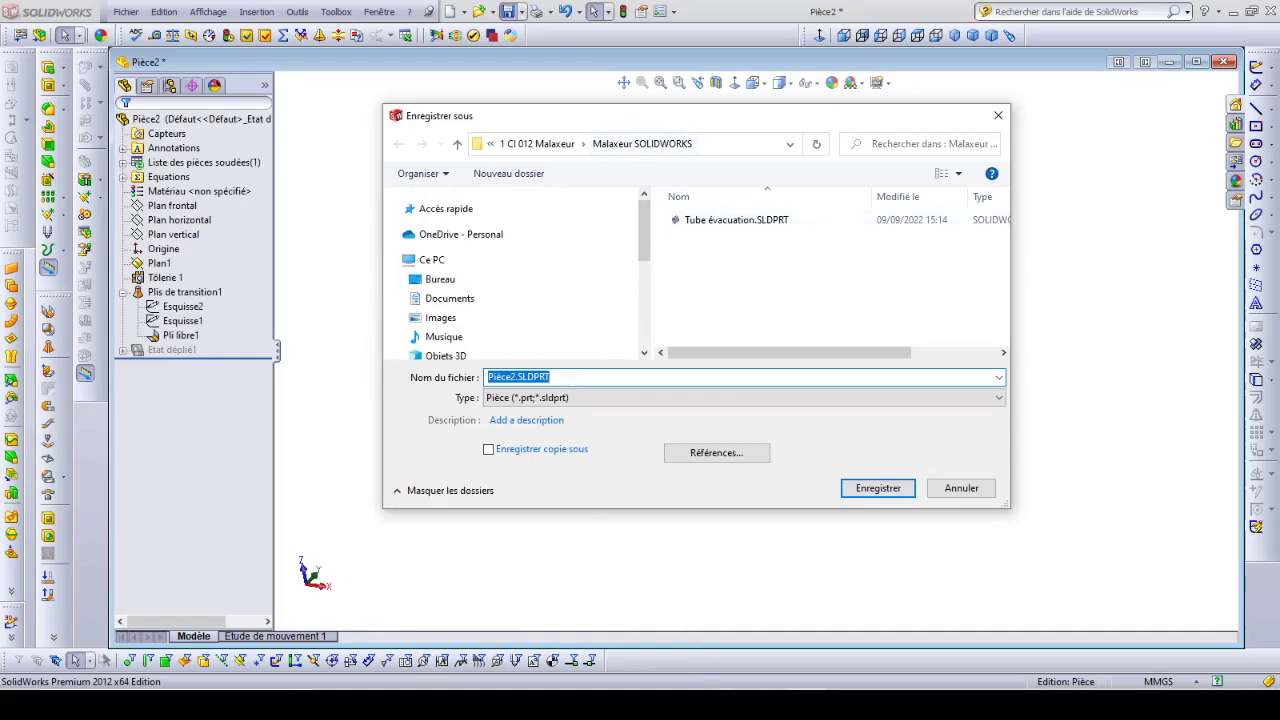
click(752, 684)
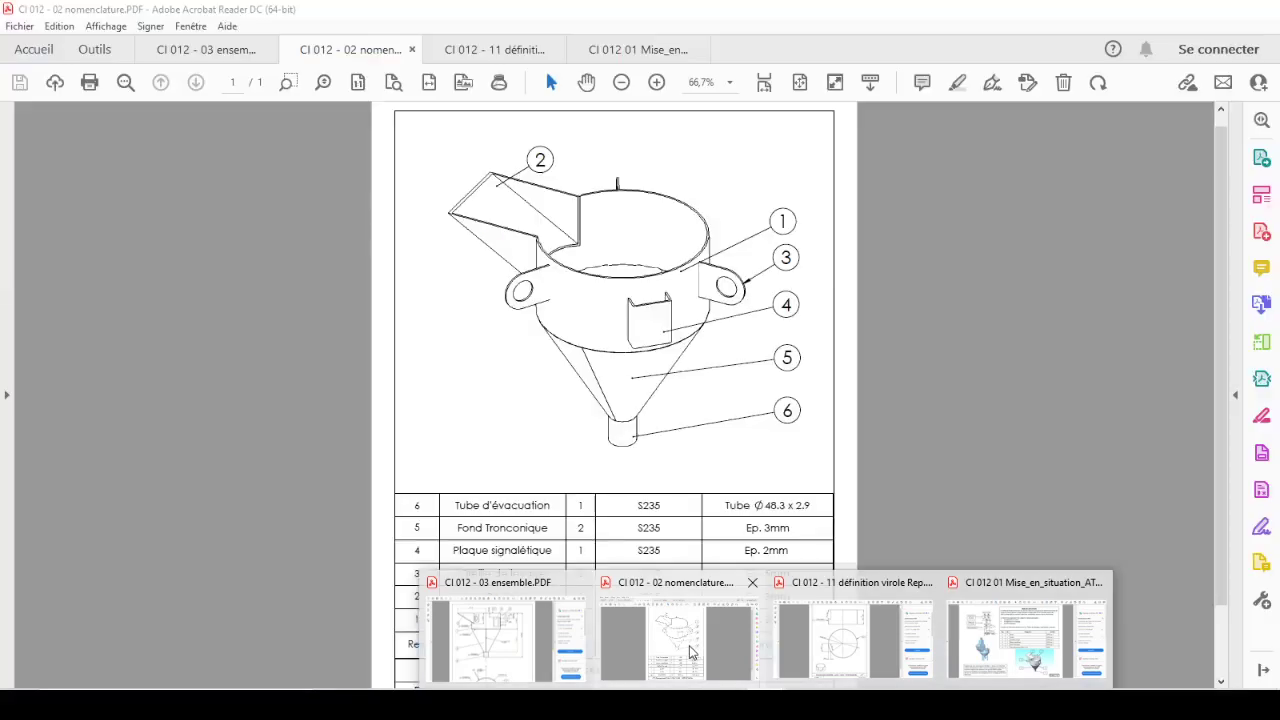
click(700, 640)
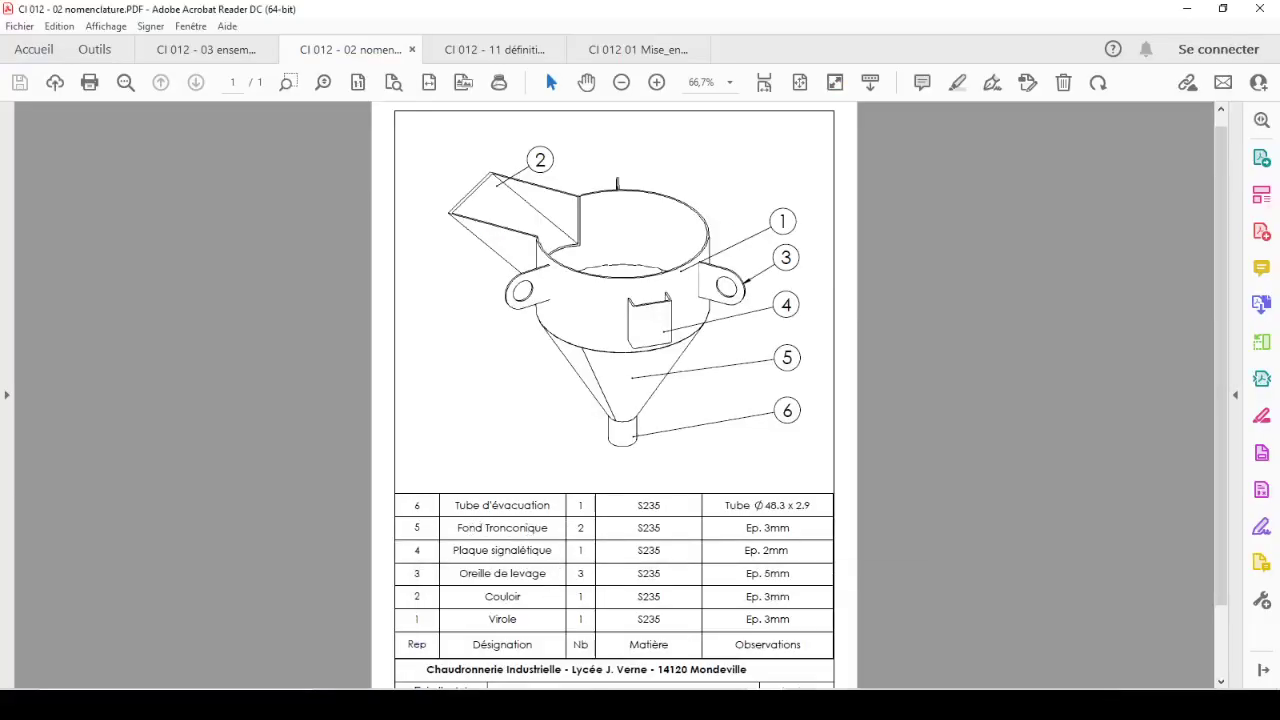
key(alt+Tab)
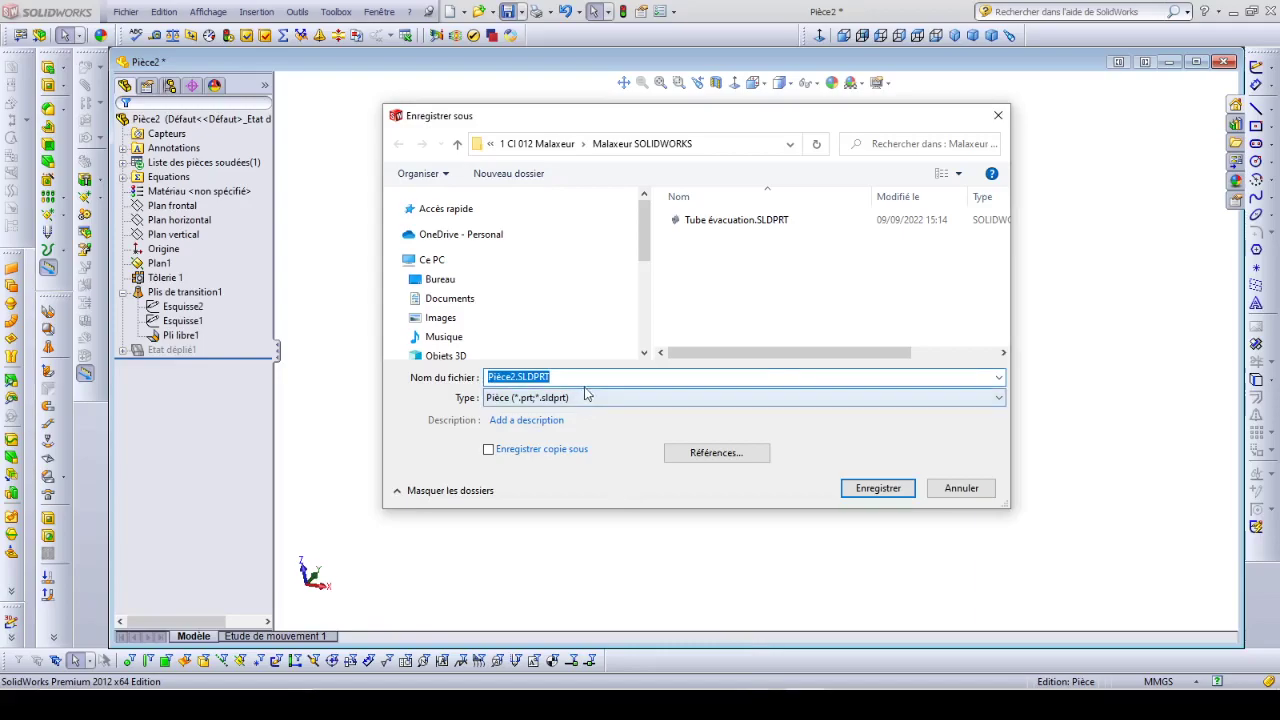
Name the part file Fond tronconique and save it as a SolidWorks part.
text(Fond tronconiqu)
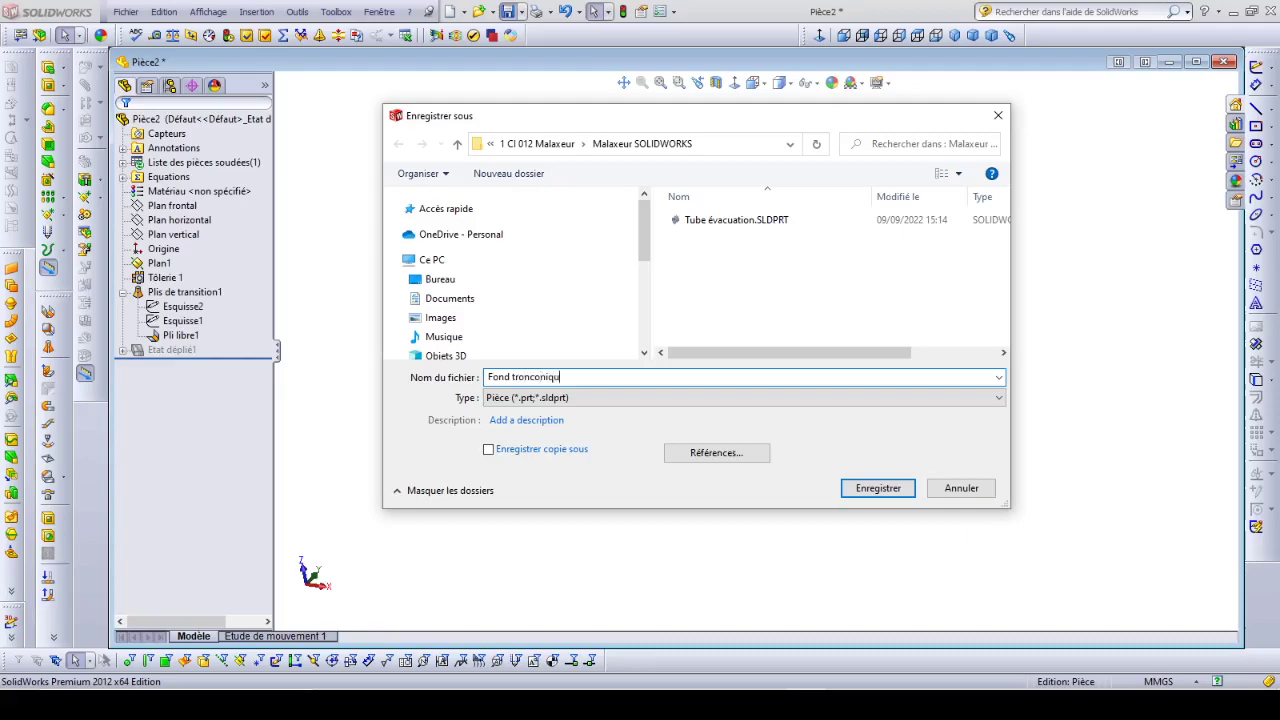
text(e)
click(860, 488)
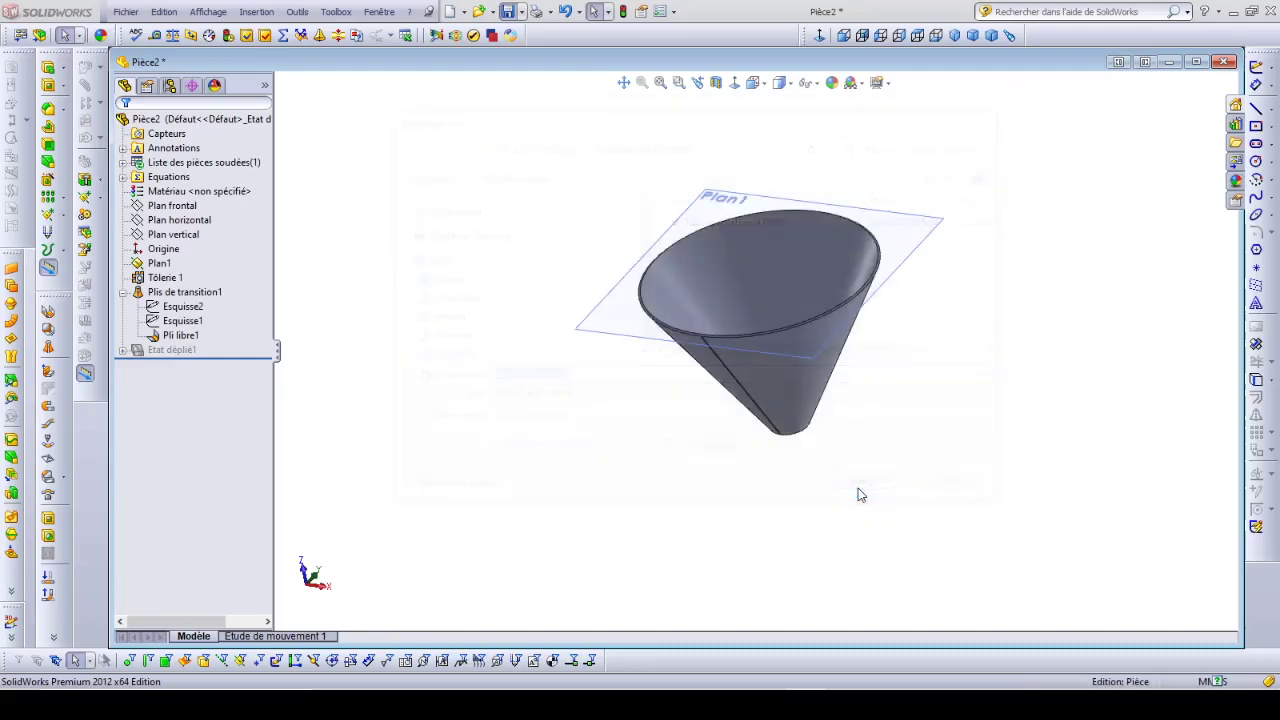